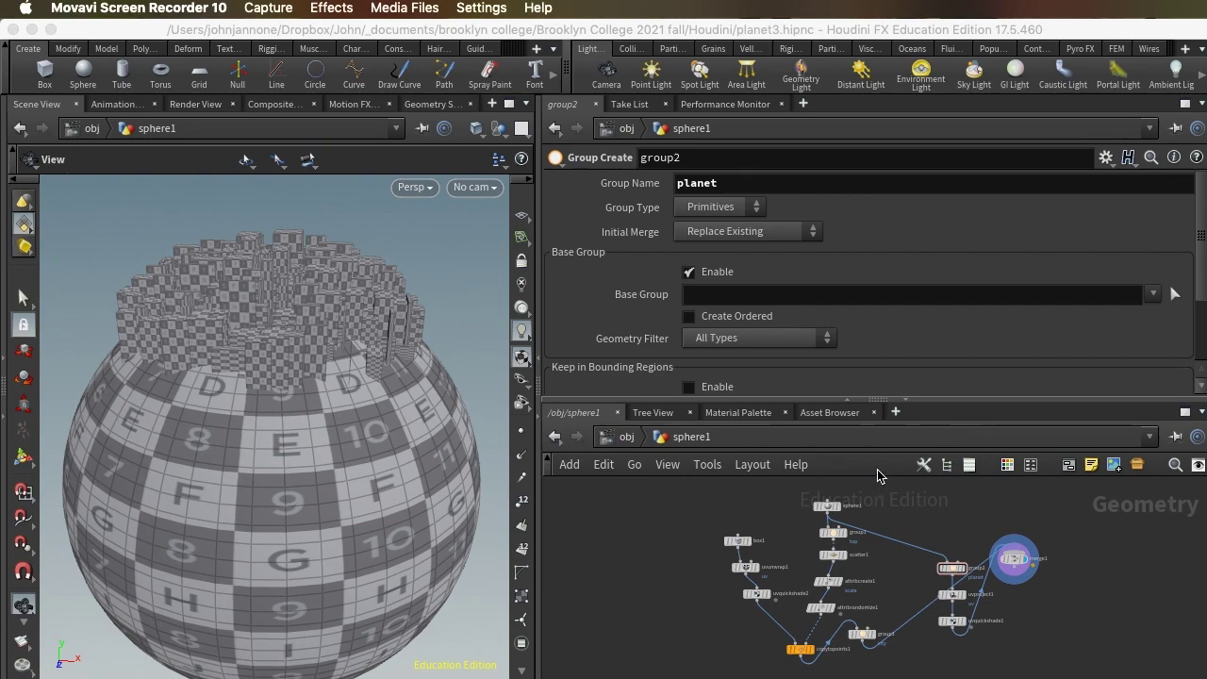
Expand the network editor over the parameter pane and enlarge the node graph to show the whole sphere1 network
left_click(846, 403)
scroll(851, 418, "up", 5)
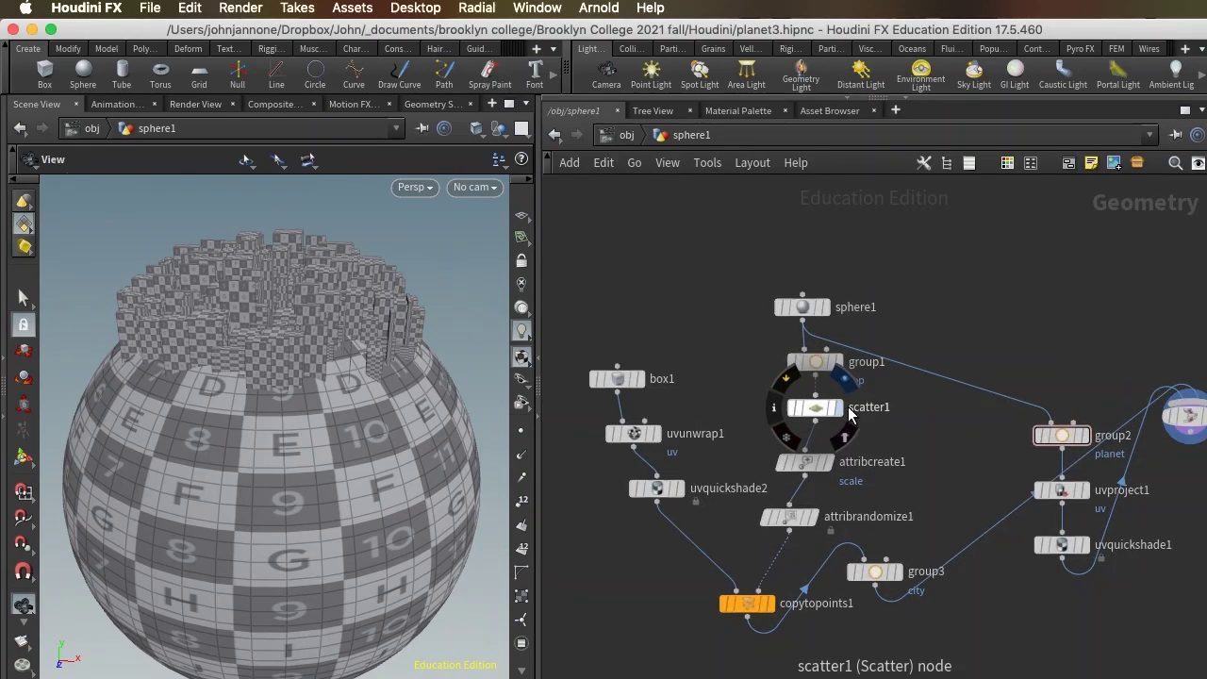
middle_click_drag(947, 442, 916, 434)
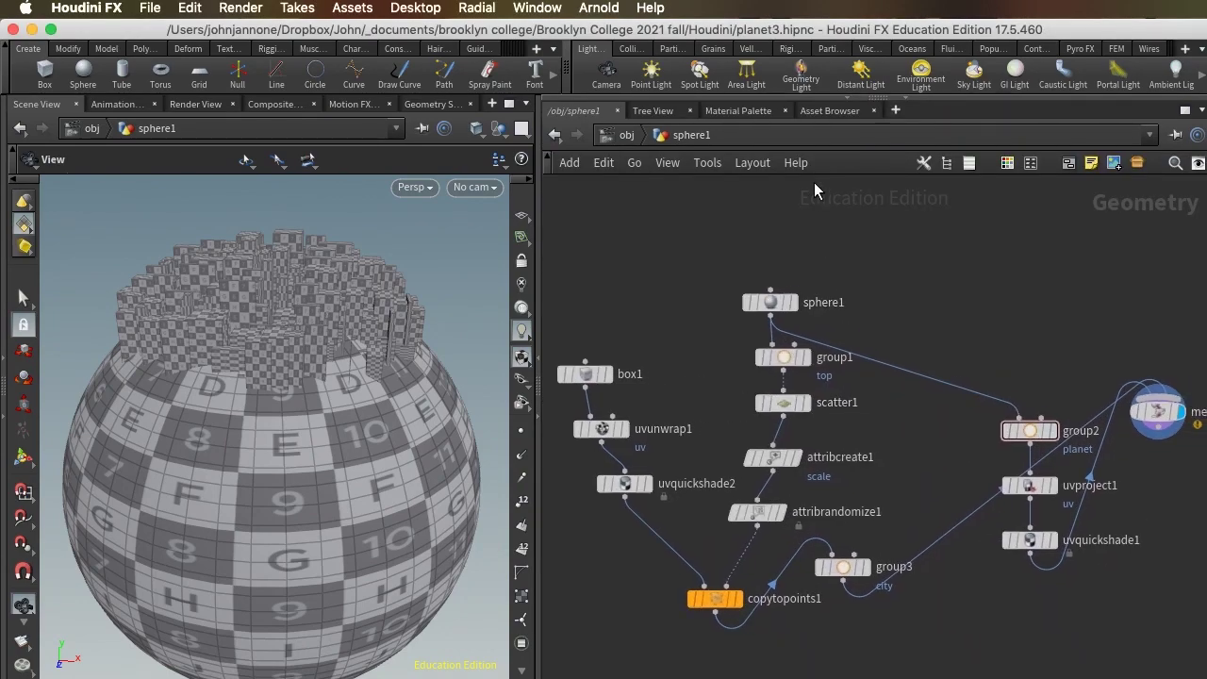
left_click(903, 100)
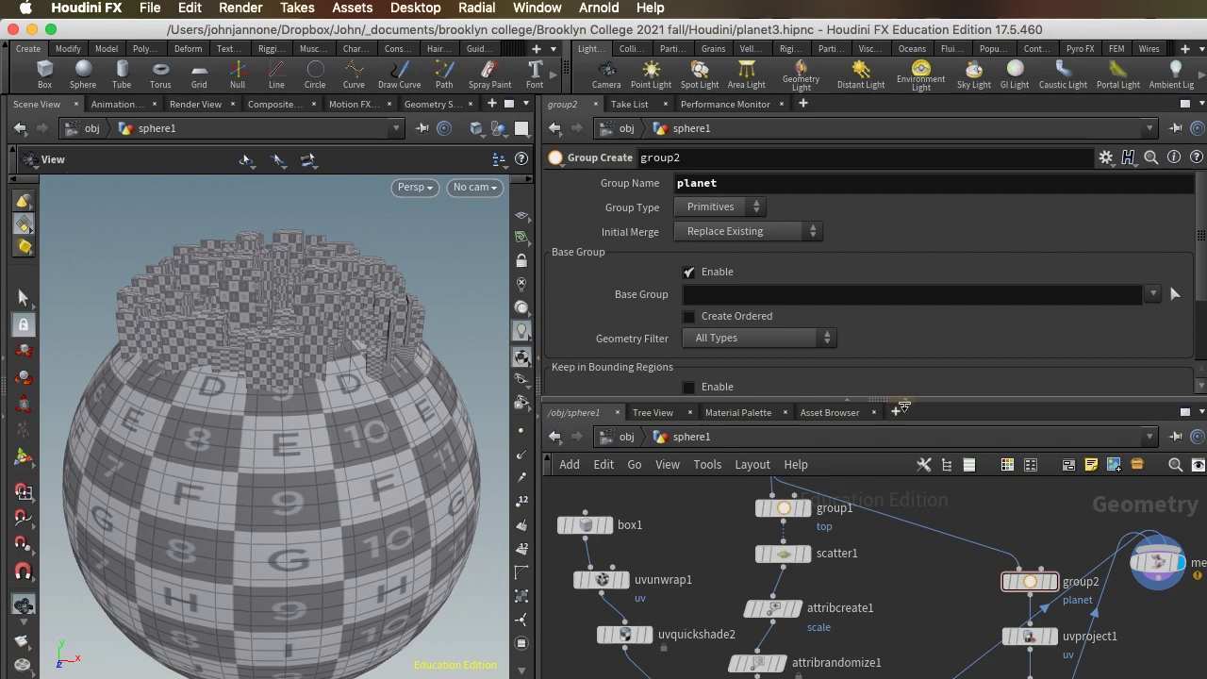
left_click(906, 404)
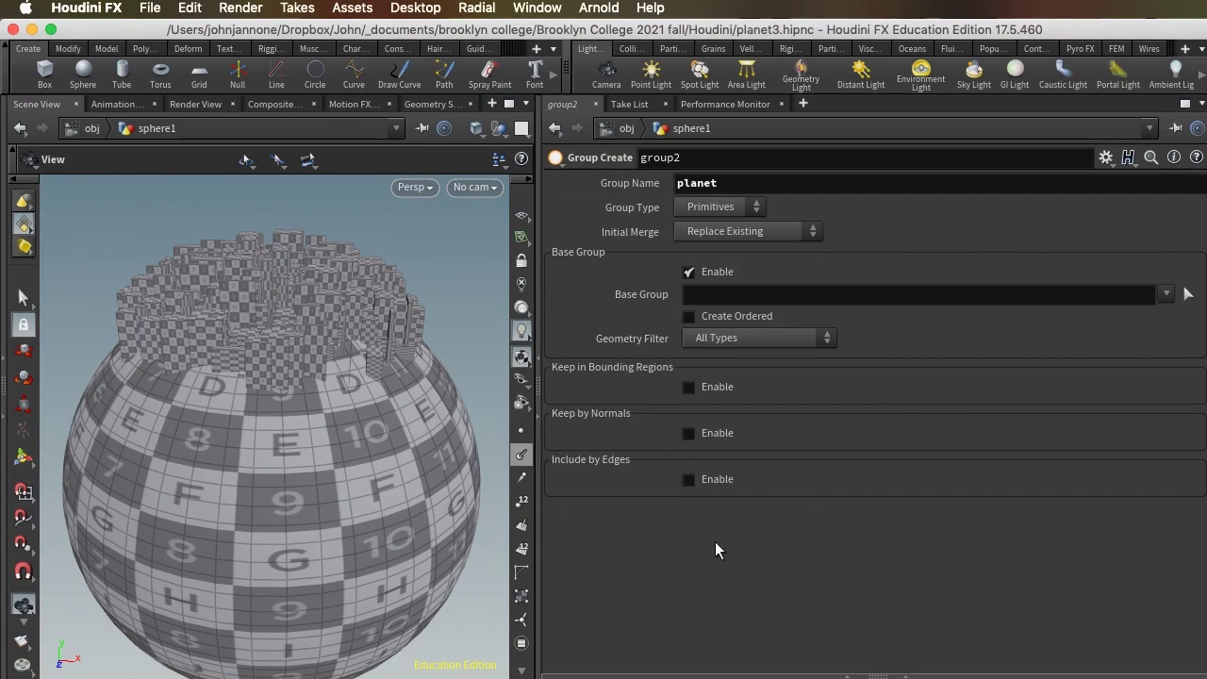
left_click(845, 671)
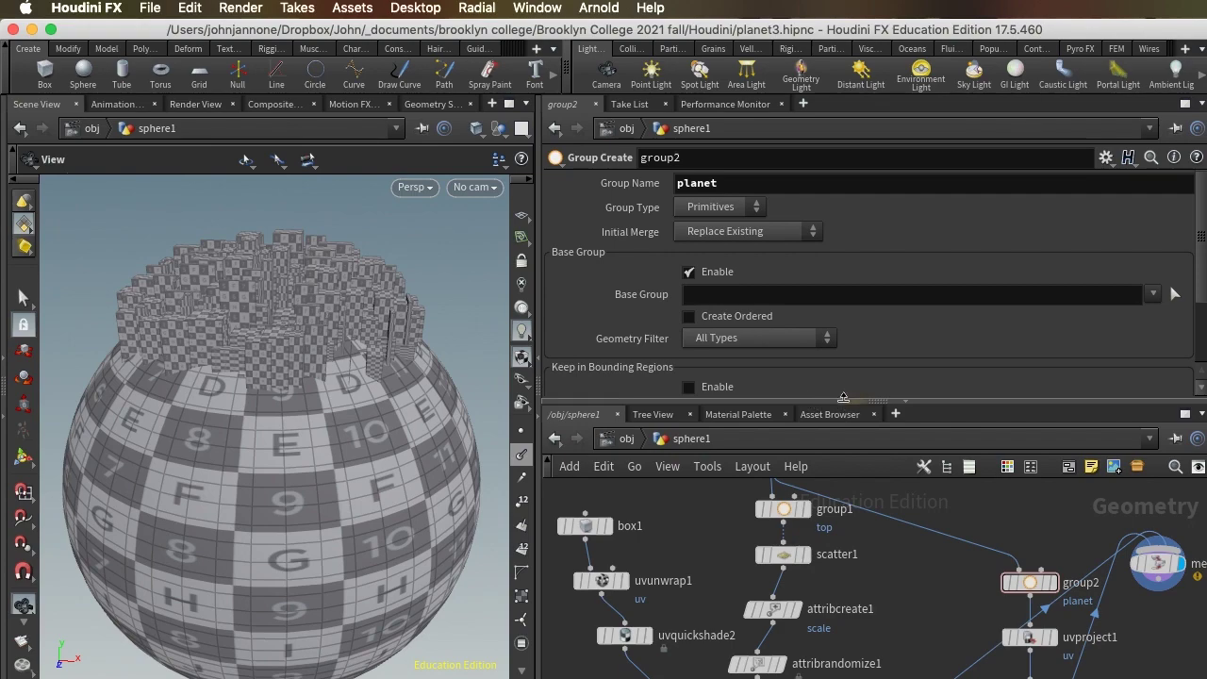
left_click(844, 404)
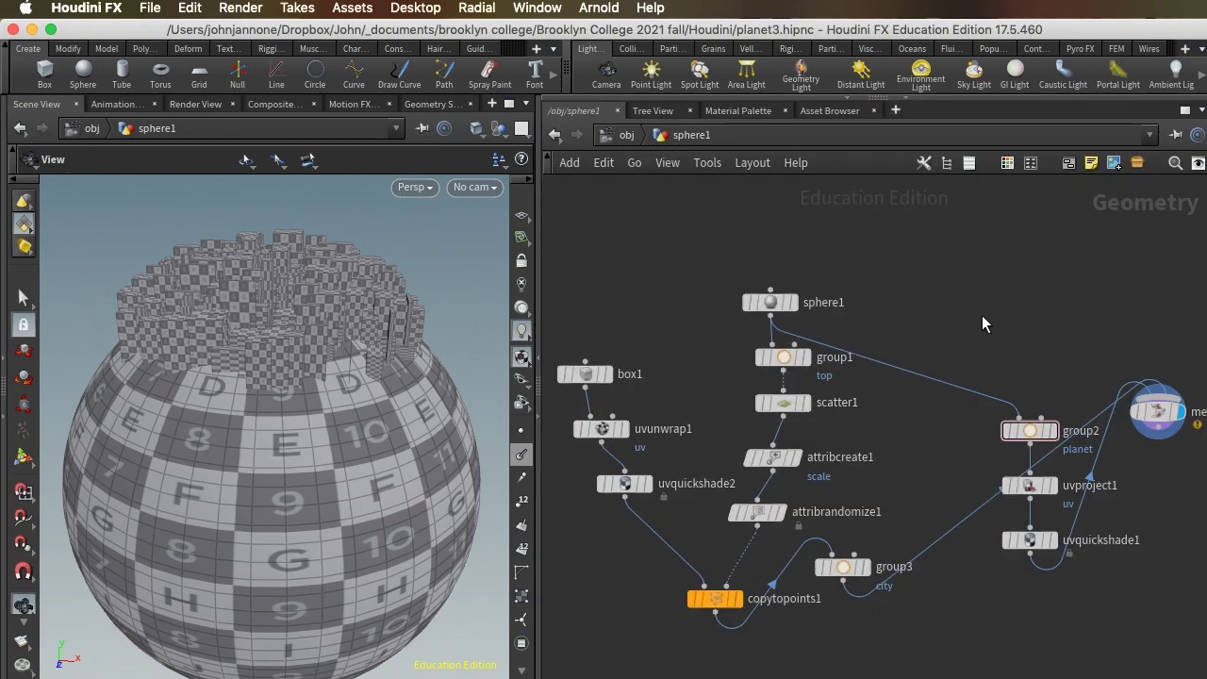
Move group2, uvproject1, uvquickshade1 and merge1 together slightly closer to the other node chains
left_click_drag(984, 391, 1099, 557)
left_click(1152, 415, "shift")
left_click_drag(1152, 424, 1117, 425)
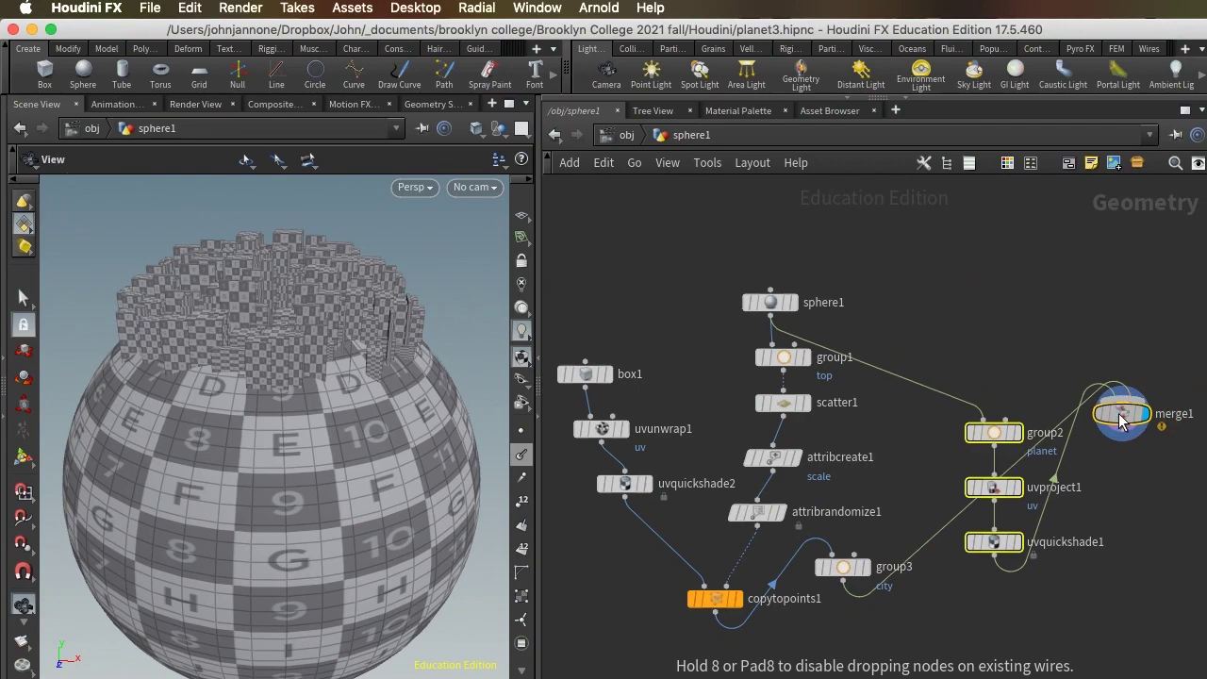
left_click(1094, 571)
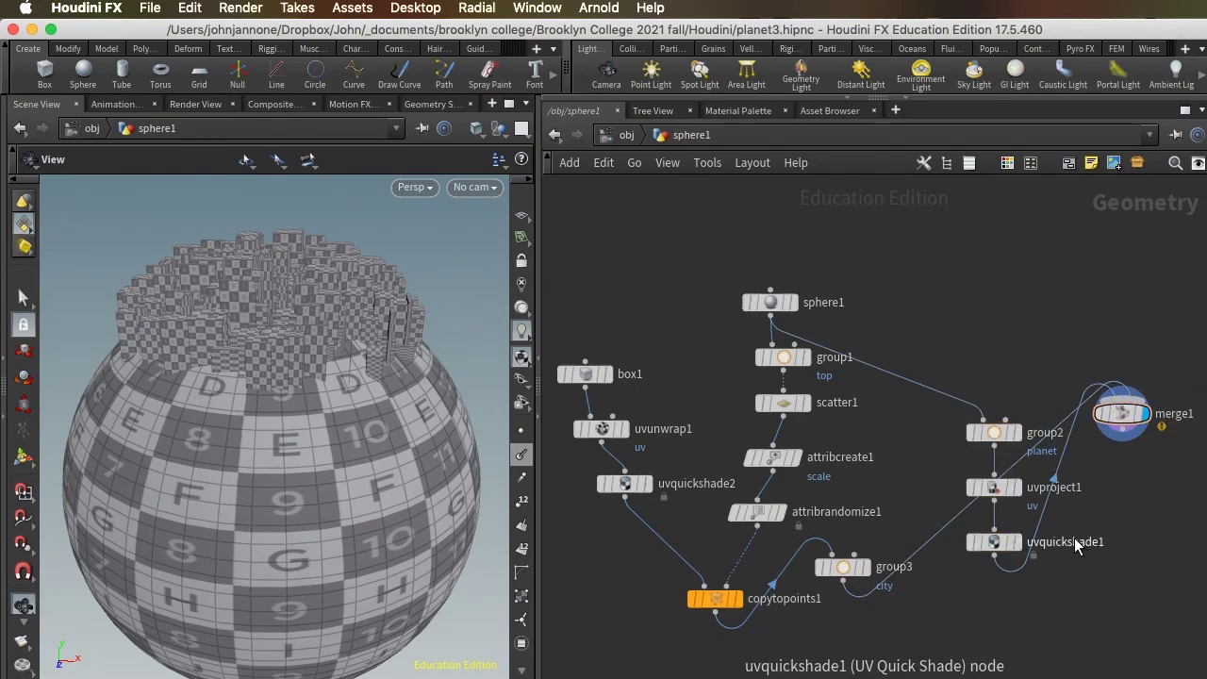
Bypass the uvquickshade1 and uvquickshade2 nodes so the planet and buildings display without the checker texture
mouse_move(974, 544)
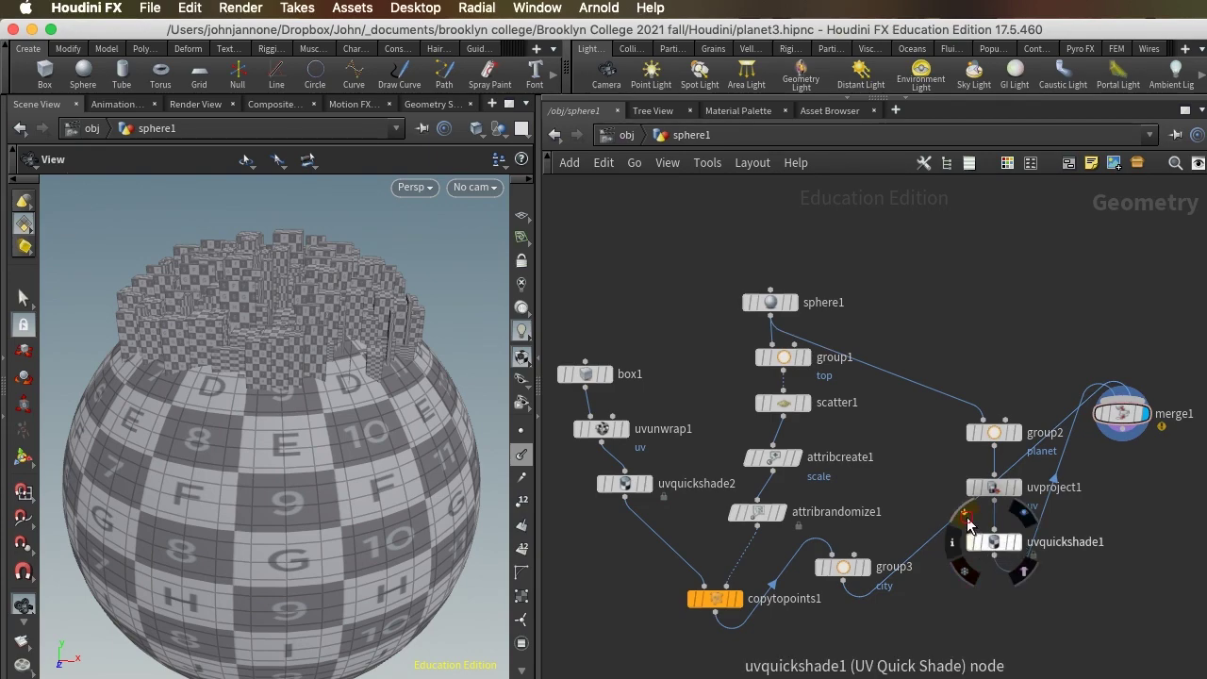
left_click(968, 525)
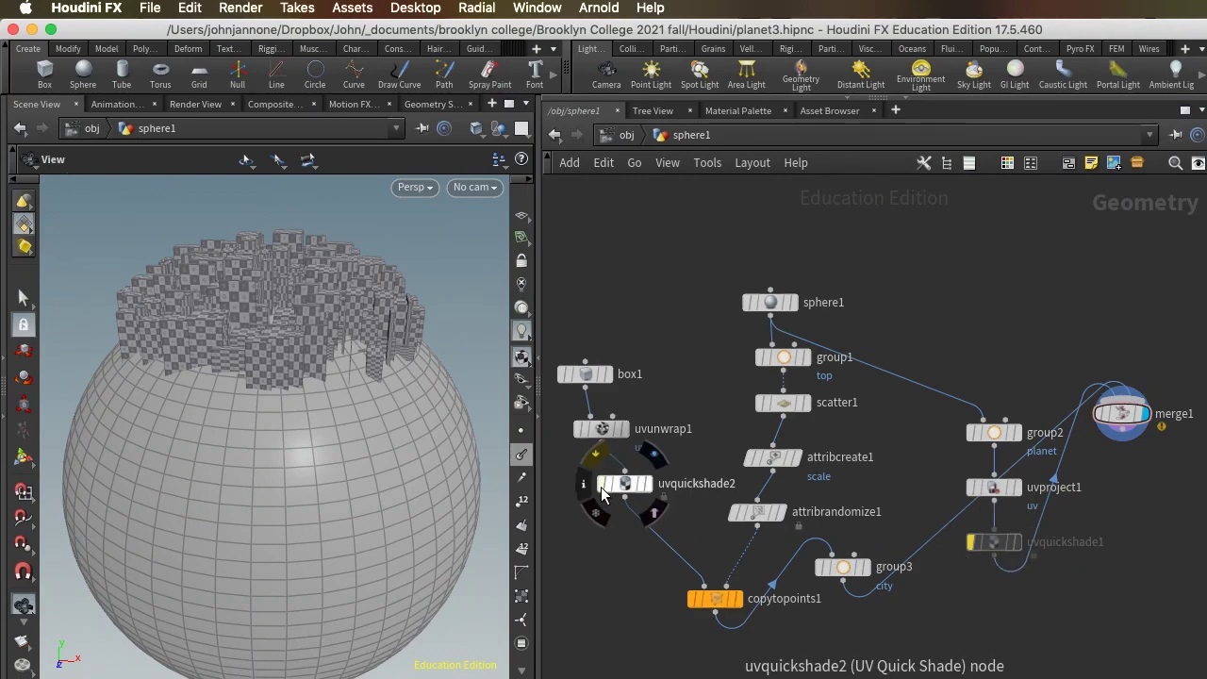
left_click(595, 454)
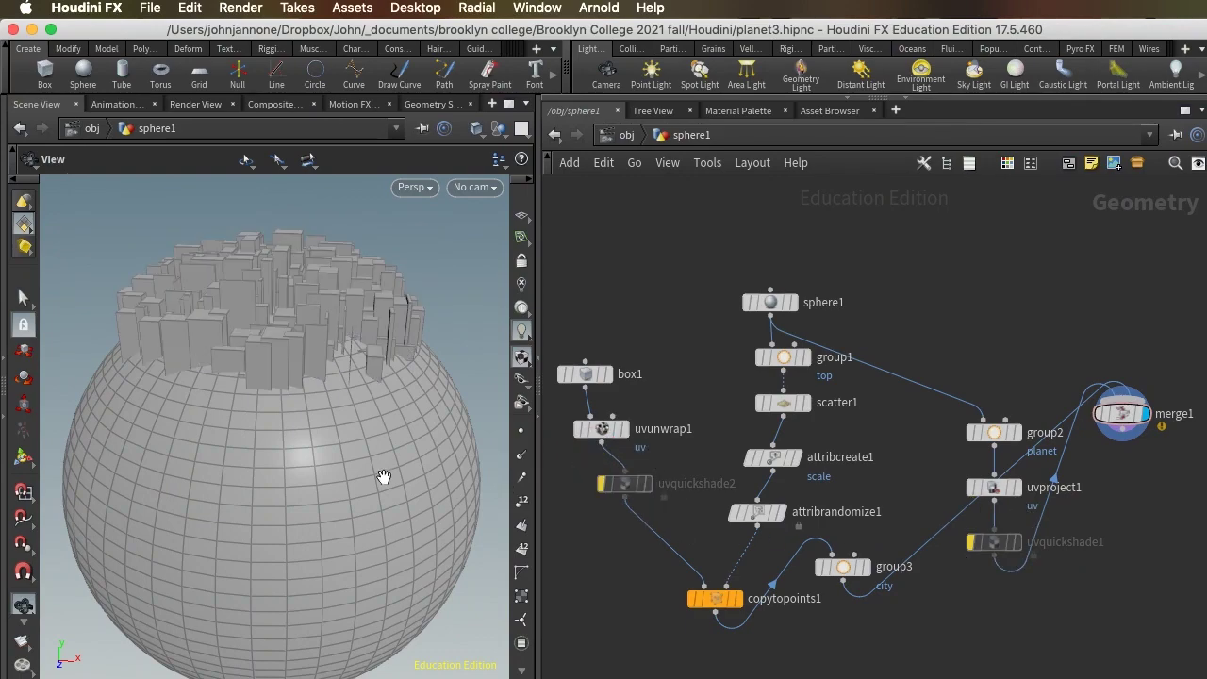
mouse_move(237, 463)
left_mouse_down()
mouse_move(248, 479)
mouse_move(248, 444)
mouse_move(262, 459)
mouse_move(280, 452)
mouse_move(240, 454)
left_mouse_up()
left_click(602, 485)
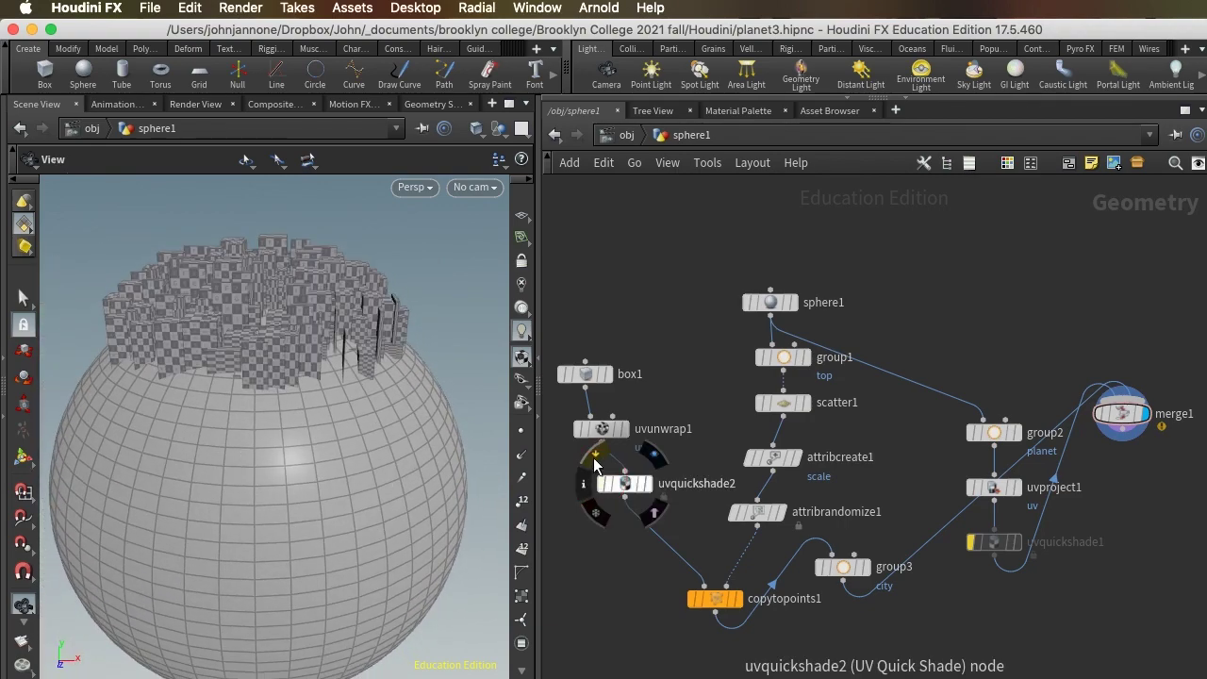
left_click(595, 458)
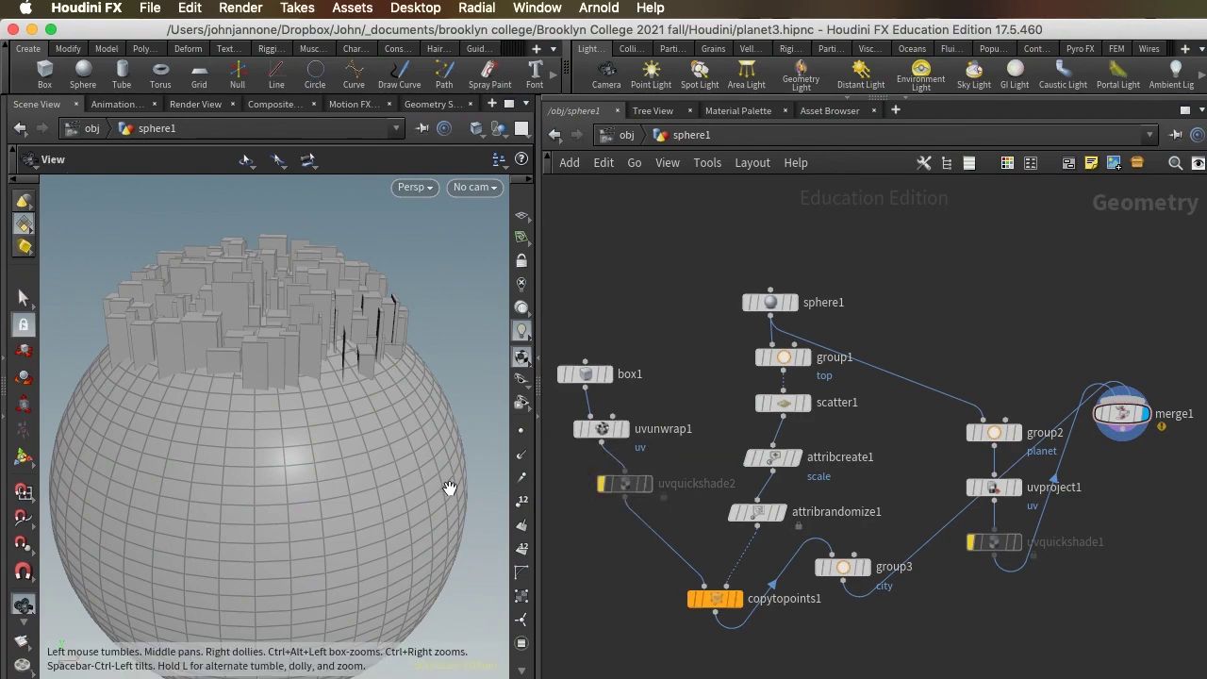
left_click_drag(360, 439, 385, 463)
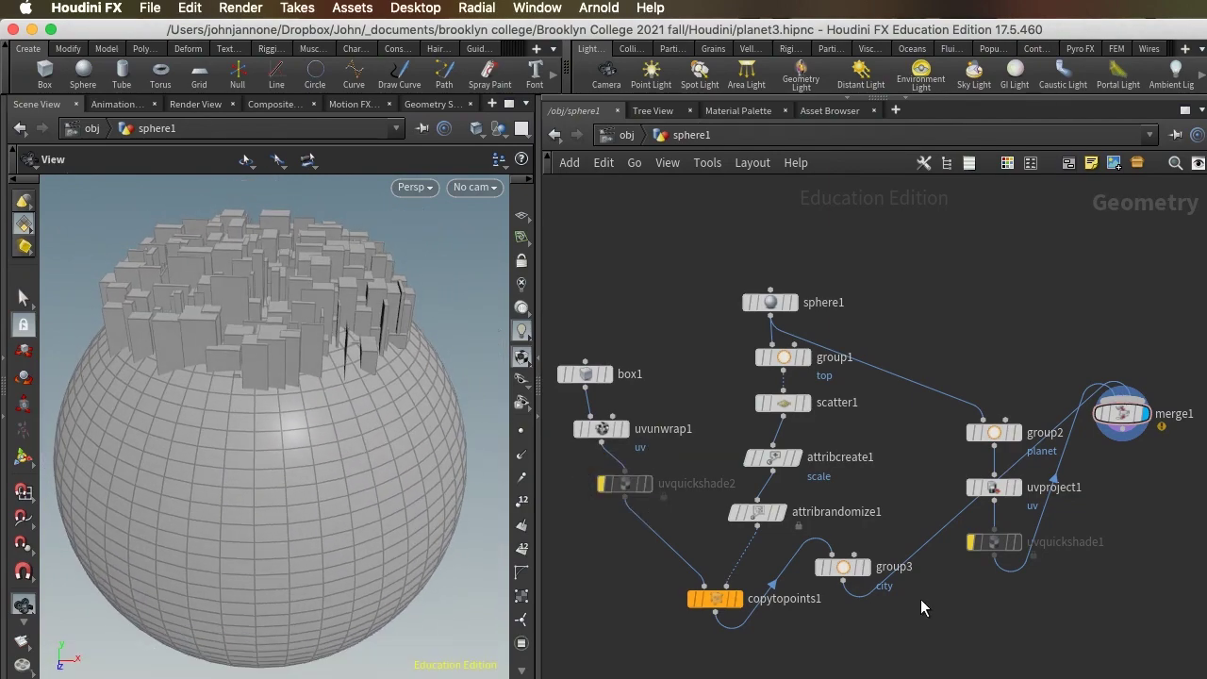
left_click_drag(321, 417, 311, 429)
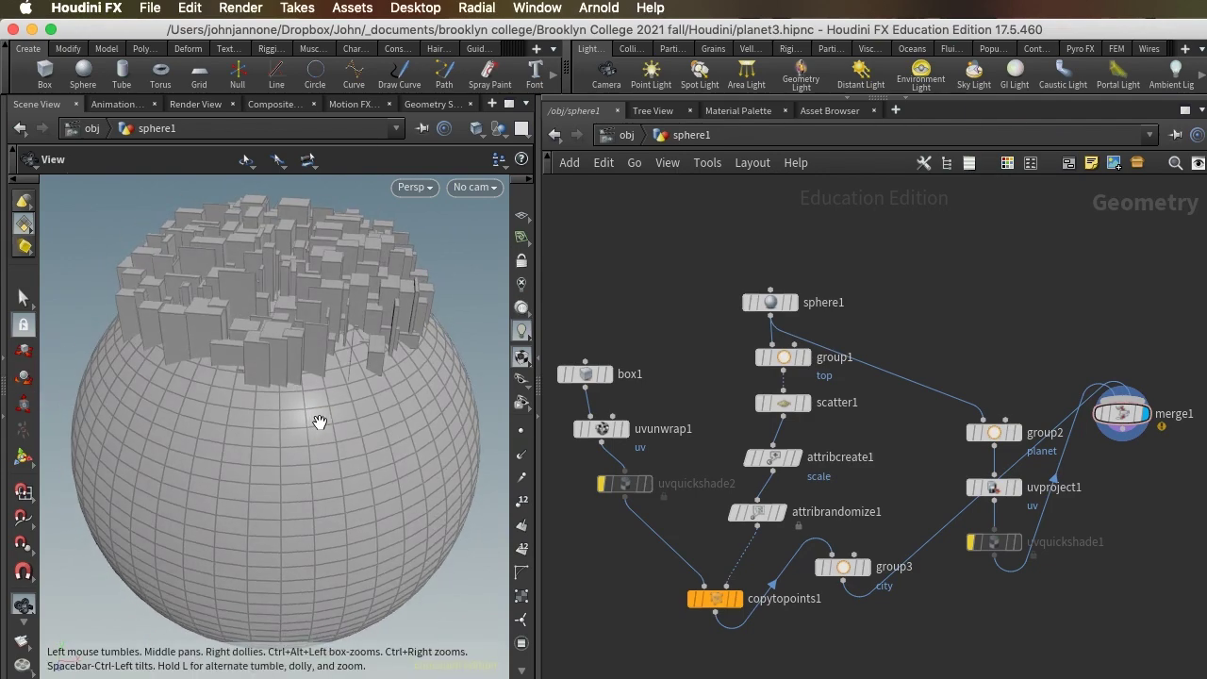
Clear the group restriction on the scatter1 node so the buildings spread over the whole sphere
left_click(783, 402)
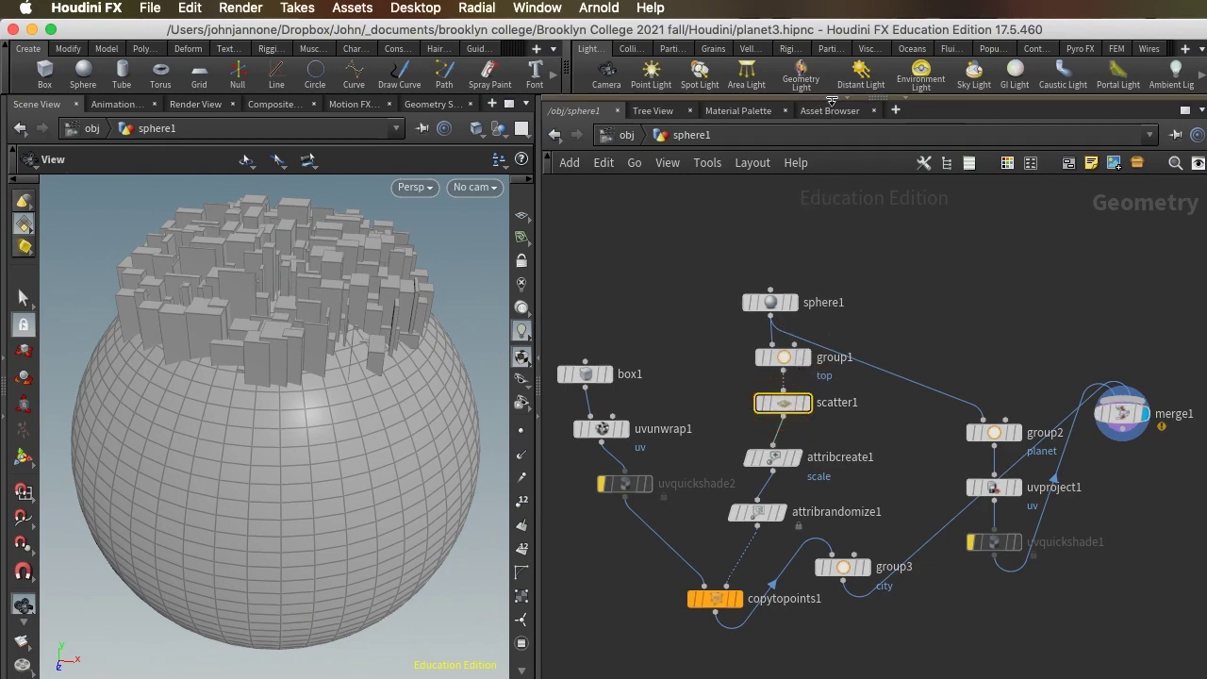
left_click(846, 100)
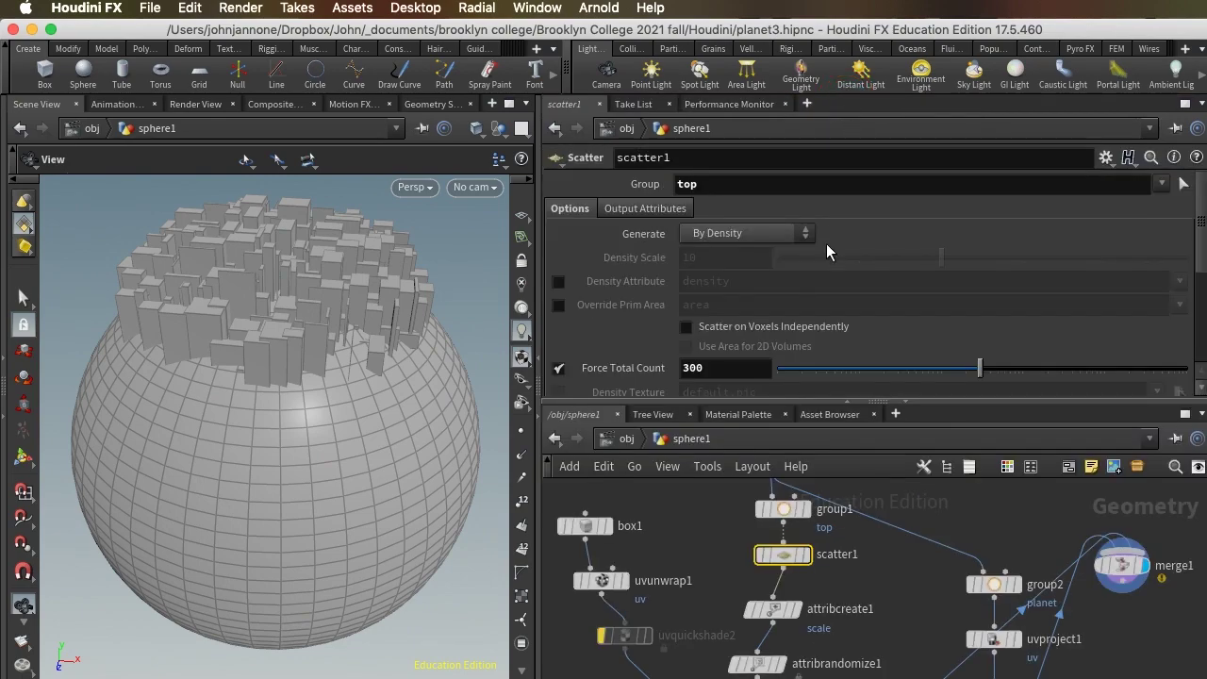
left_click(706, 184)
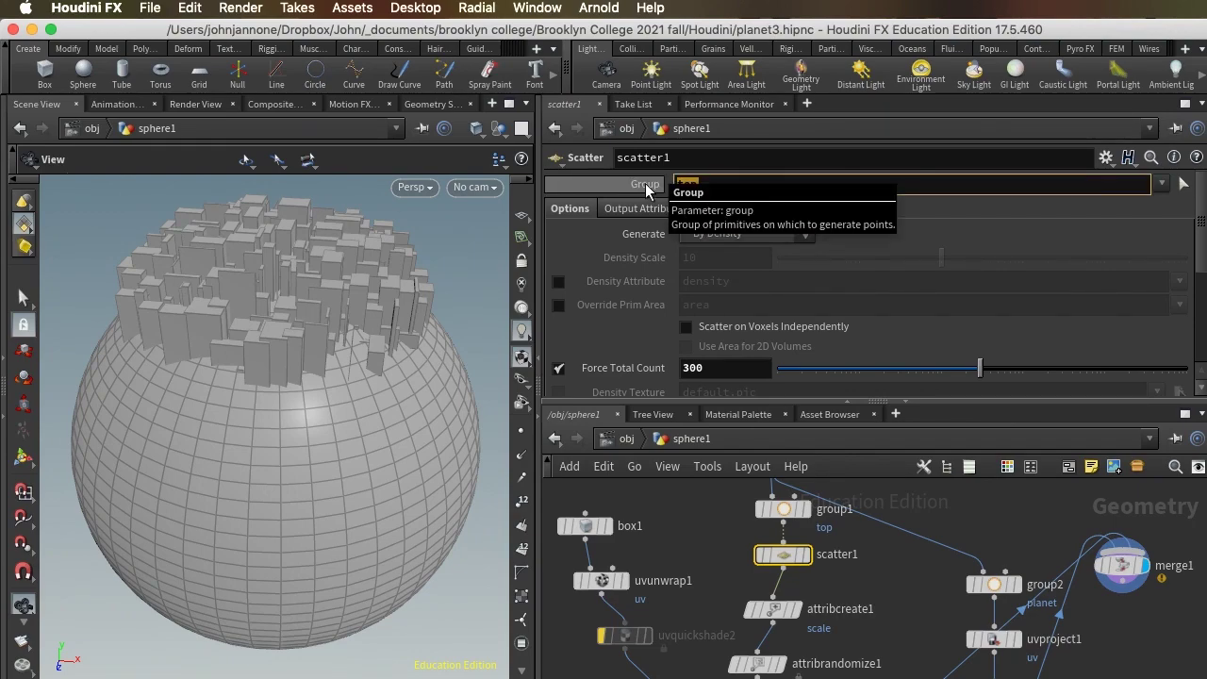
key("BackSpace")
key("Return")
left_click_drag(367, 435, 261, 432)
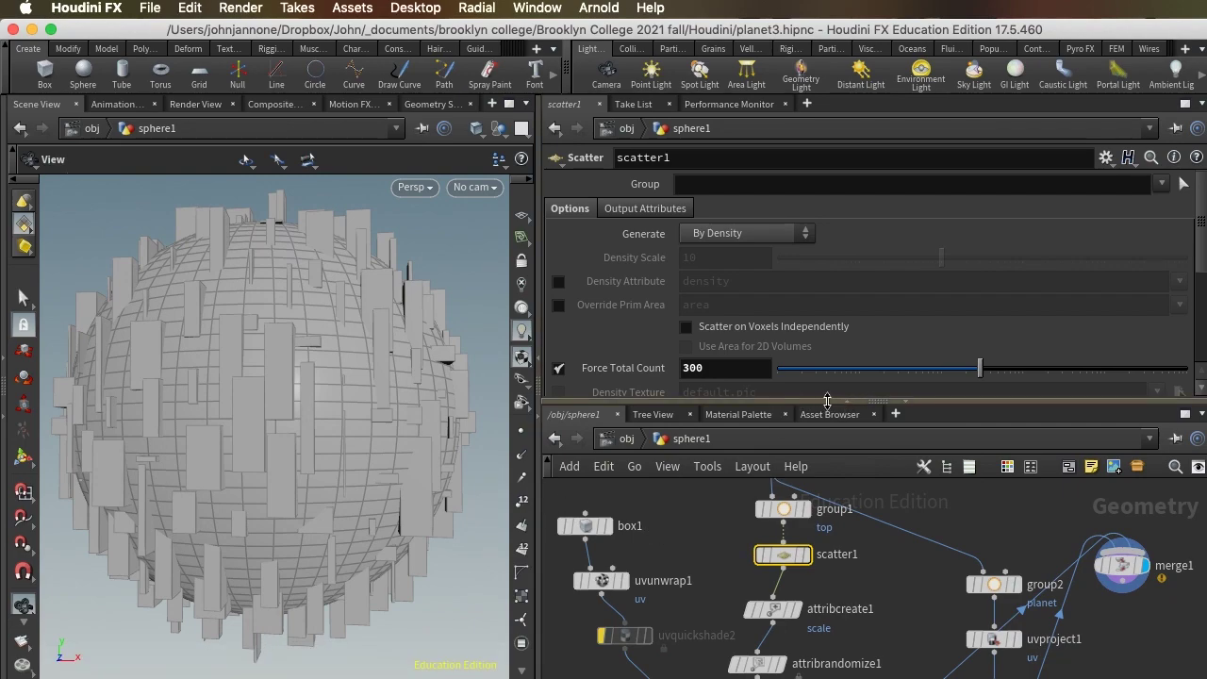
Add a Normal node on the wire between sphere1 and group1
left_click_drag(818, 401, 818, 281)
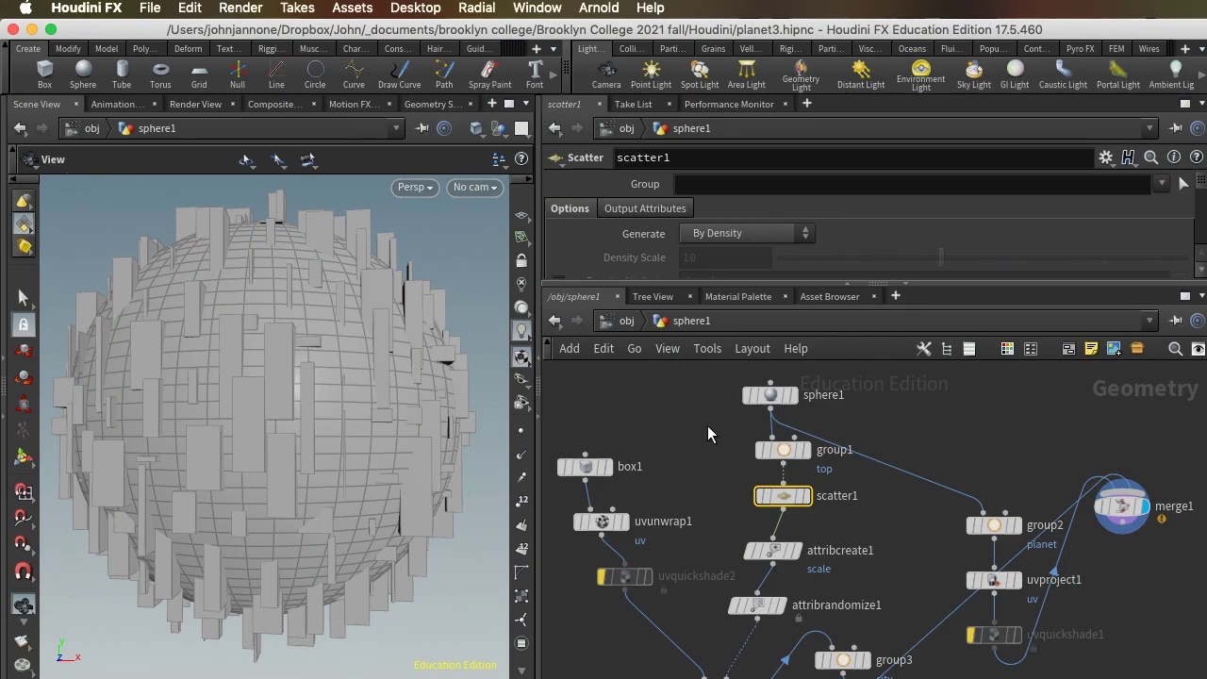
scroll(703, 481, "down", 2)
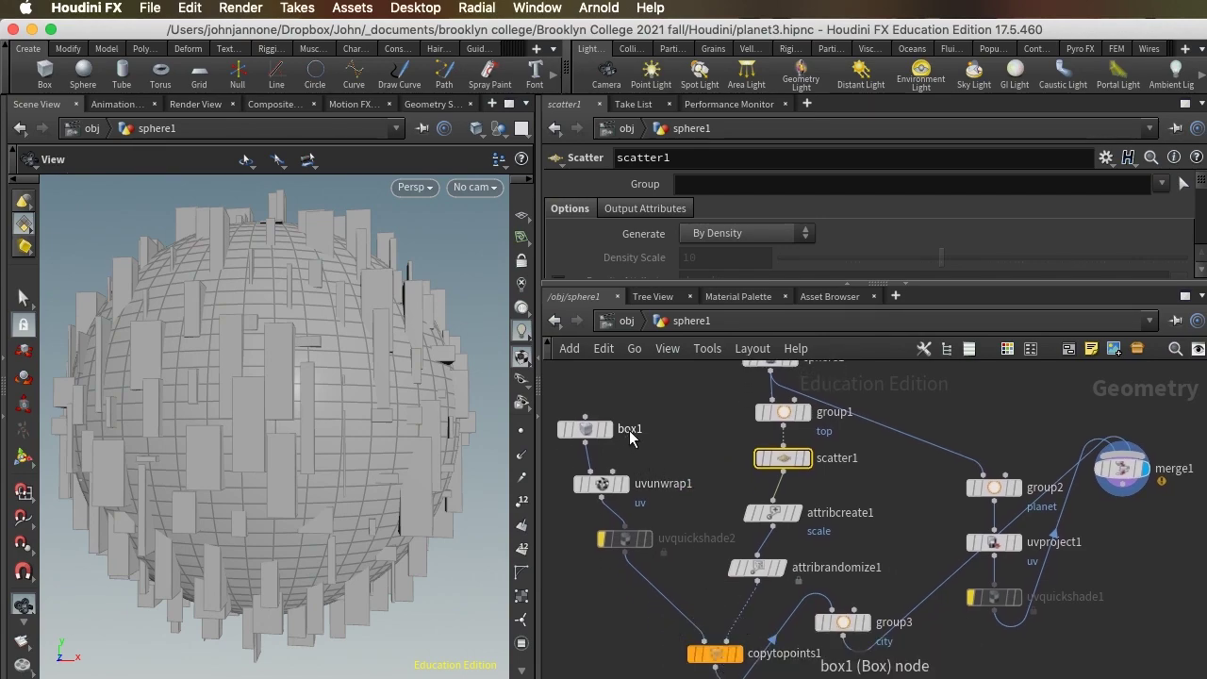
middle_click_drag(687, 448, 687, 547)
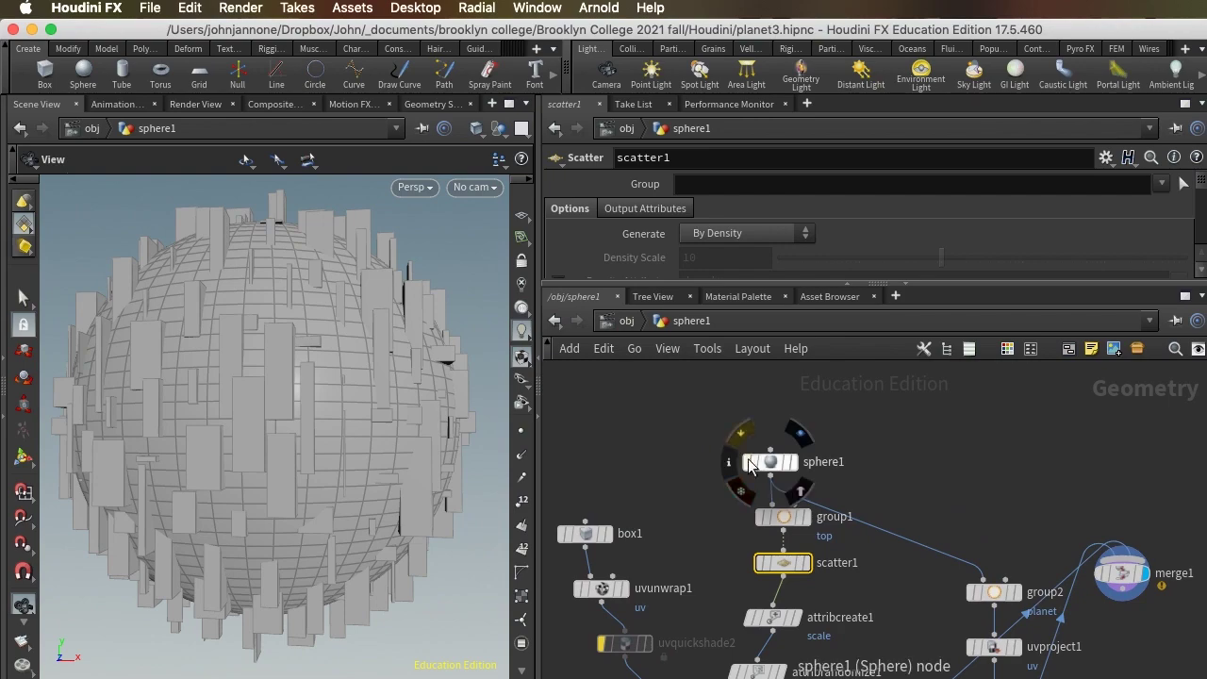
key("Tab")
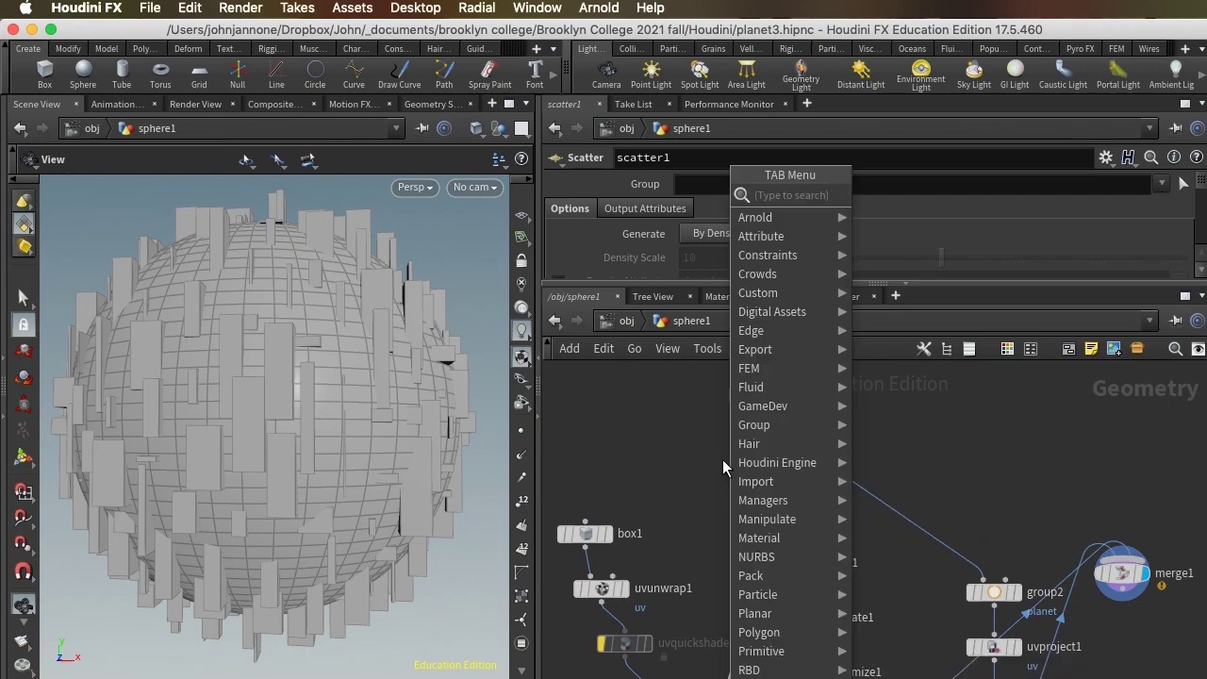
type("nor")
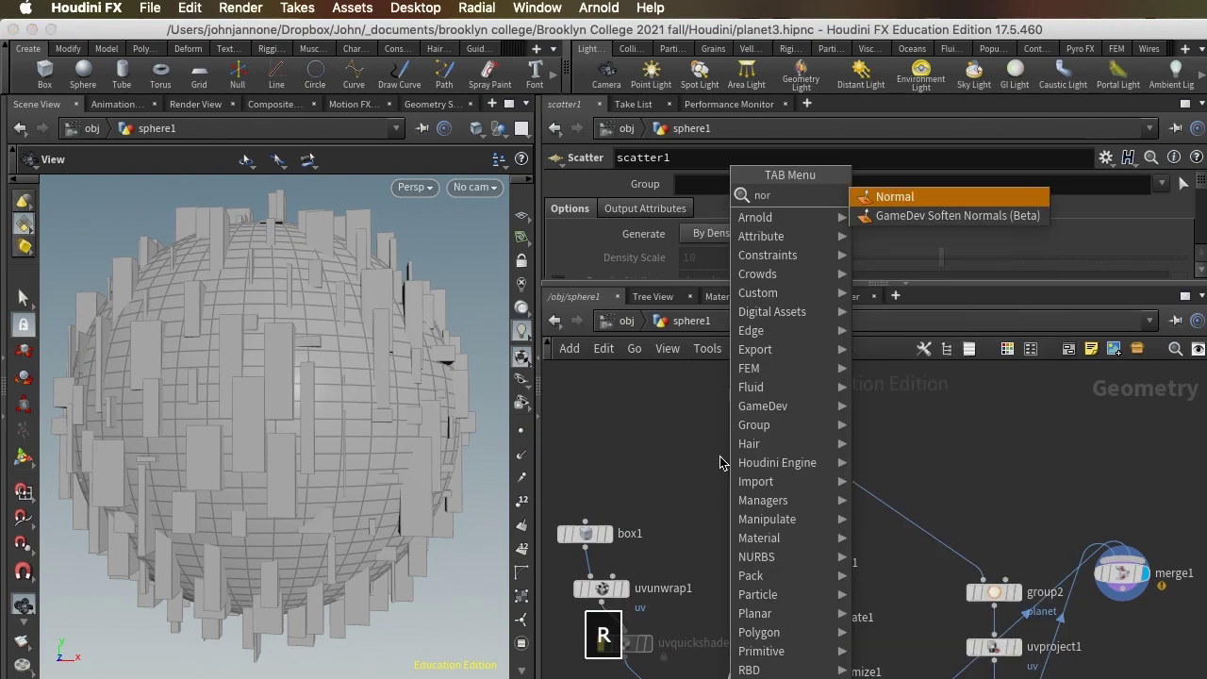
left_click(915, 196)
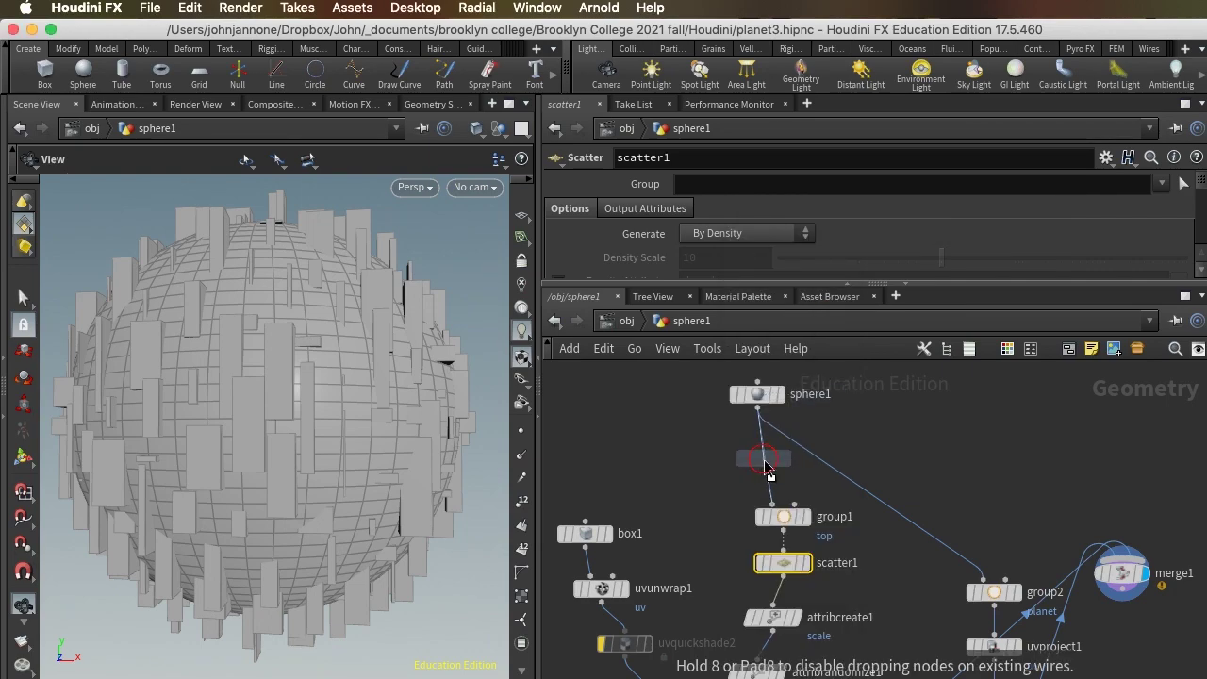
left_click(765, 462)
Set the new Normal node to add its normals to Points
scroll(589, 243, "down", 1)
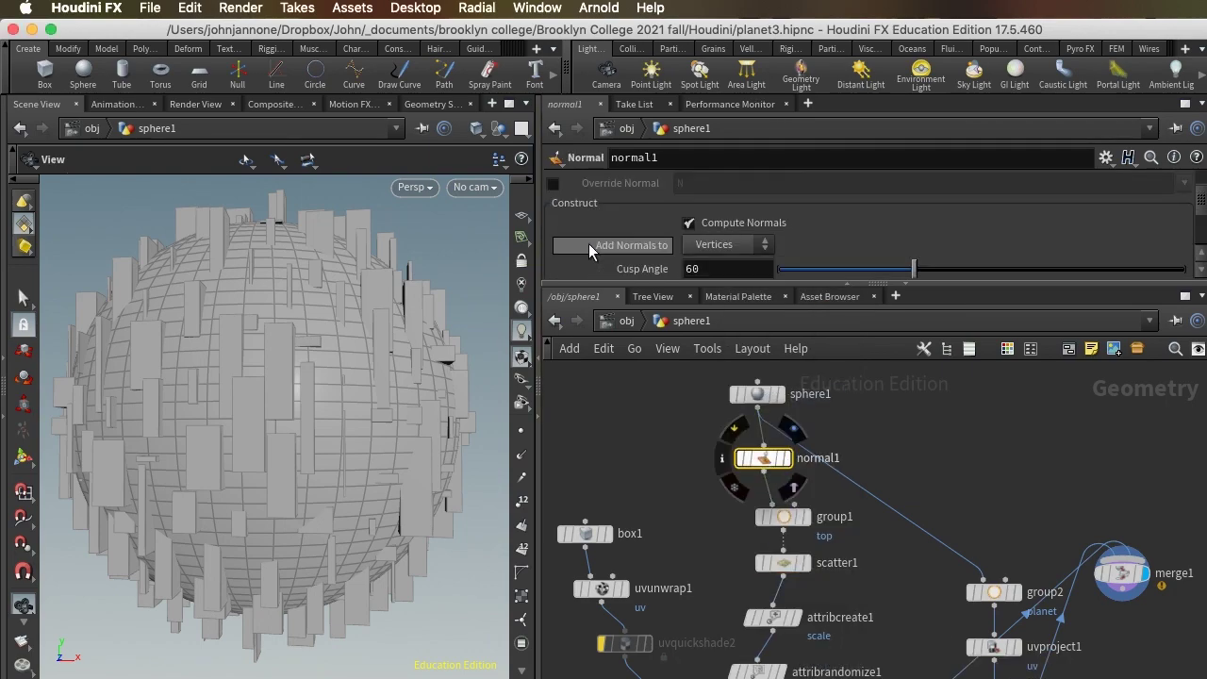
left_click(713, 247)
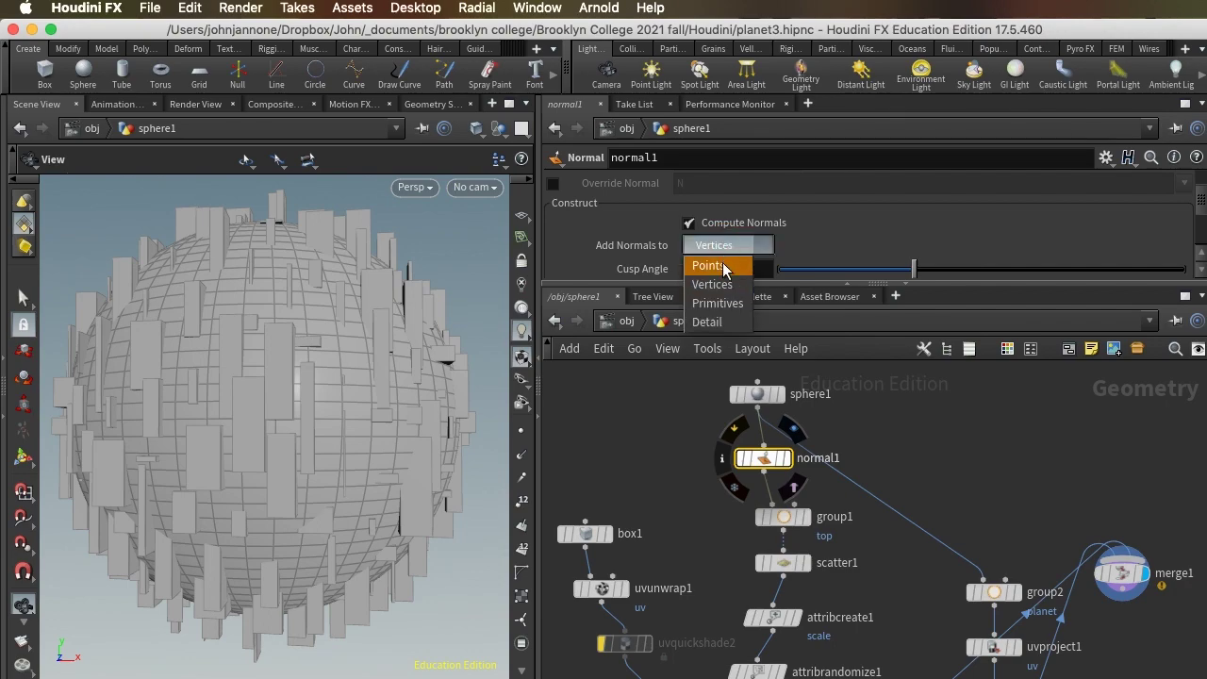
left_click(722, 266)
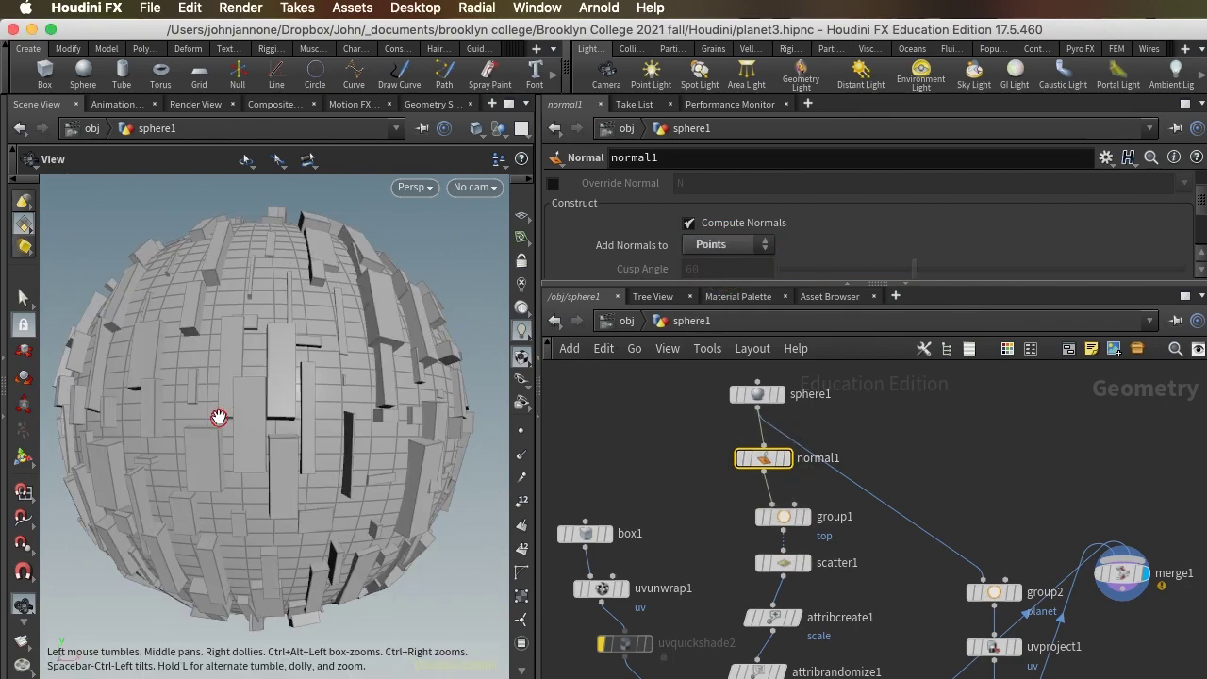
mouse_move(219, 418)
left_mouse_down()
mouse_move(286, 411)
mouse_move(228, 412)
mouse_move(238, 373)
mouse_move(235, 402)
left_mouse_up()
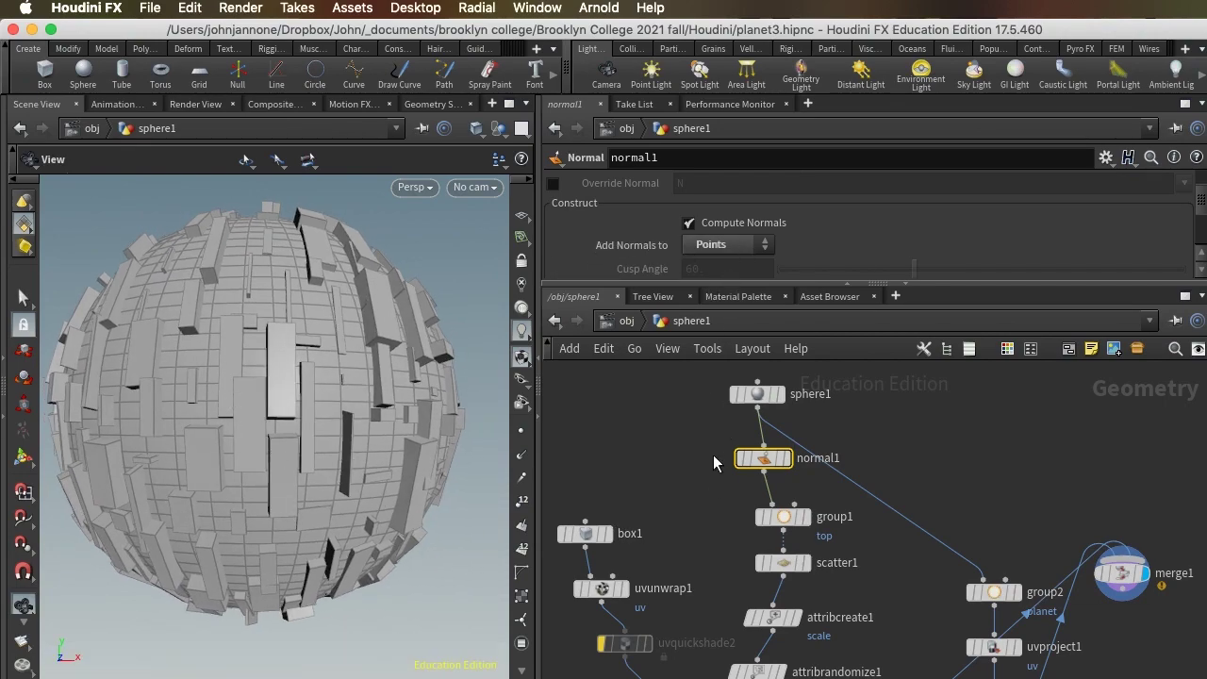
Set the Z size of box1 to 4 so the buildings extend outward from the sphere
scroll(713, 462, "down", 3)
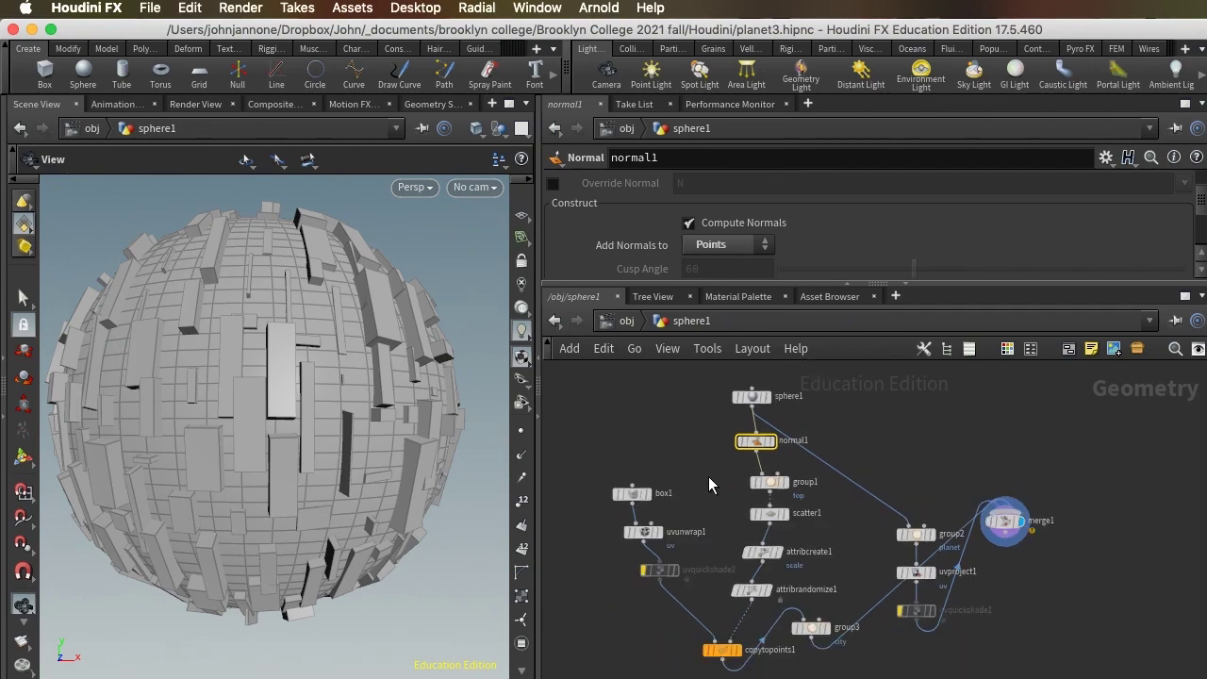
scroll(708, 476, "up", 2)
mouse_move(184, 419)
left_mouse_down()
mouse_move(236, 415)
mouse_move(168, 427)
mouse_move(203, 321)
mouse_move(195, 421)
mouse_move(270, 405)
mouse_move(181, 400)
left_mouse_up()
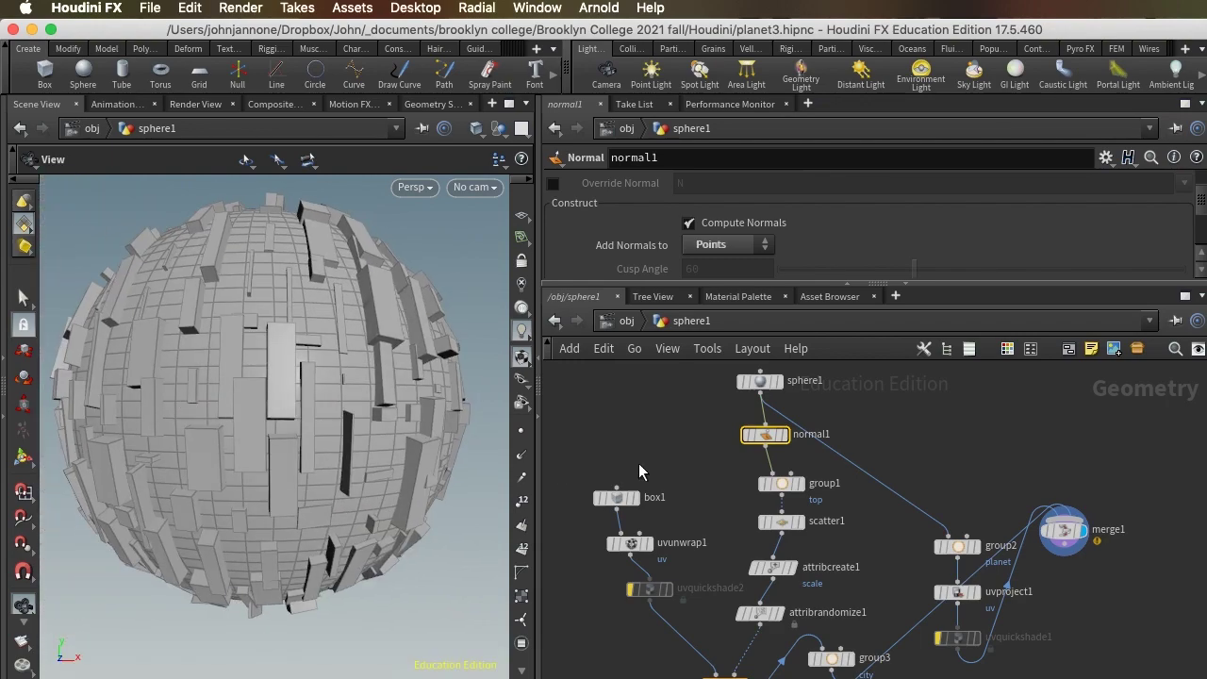
left_click(617, 497)
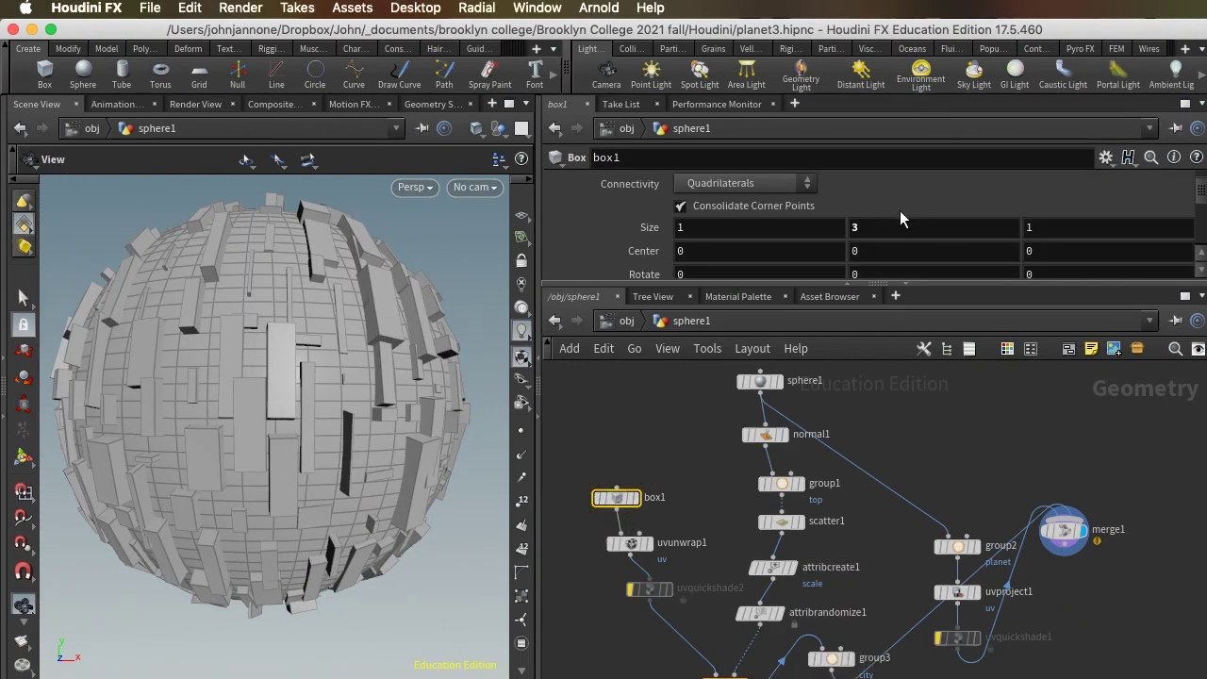
left_click(1030, 227)
type("4")
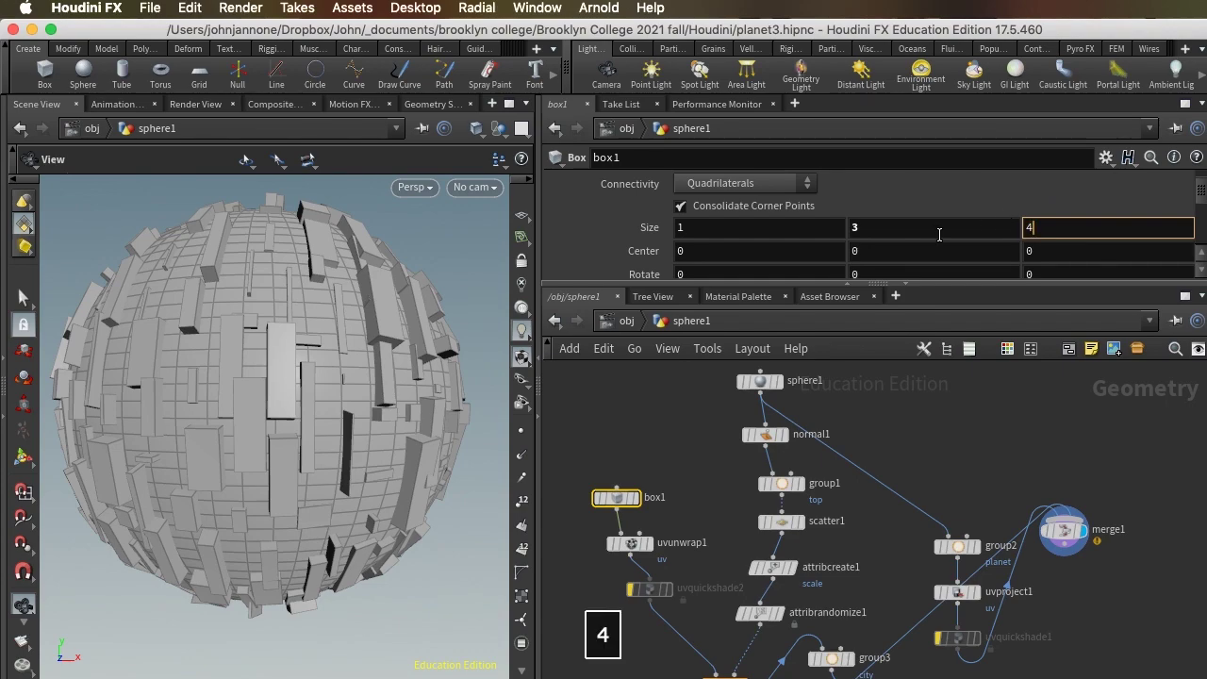
left_click(903, 227)
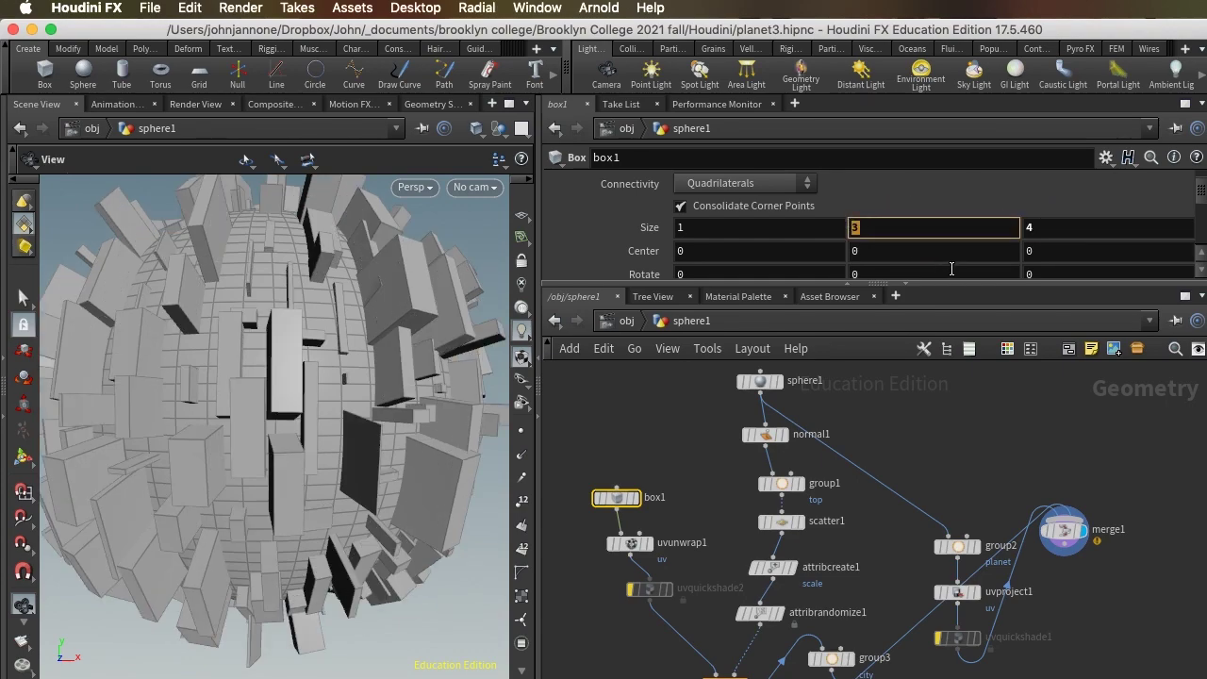
left_click(619, 437)
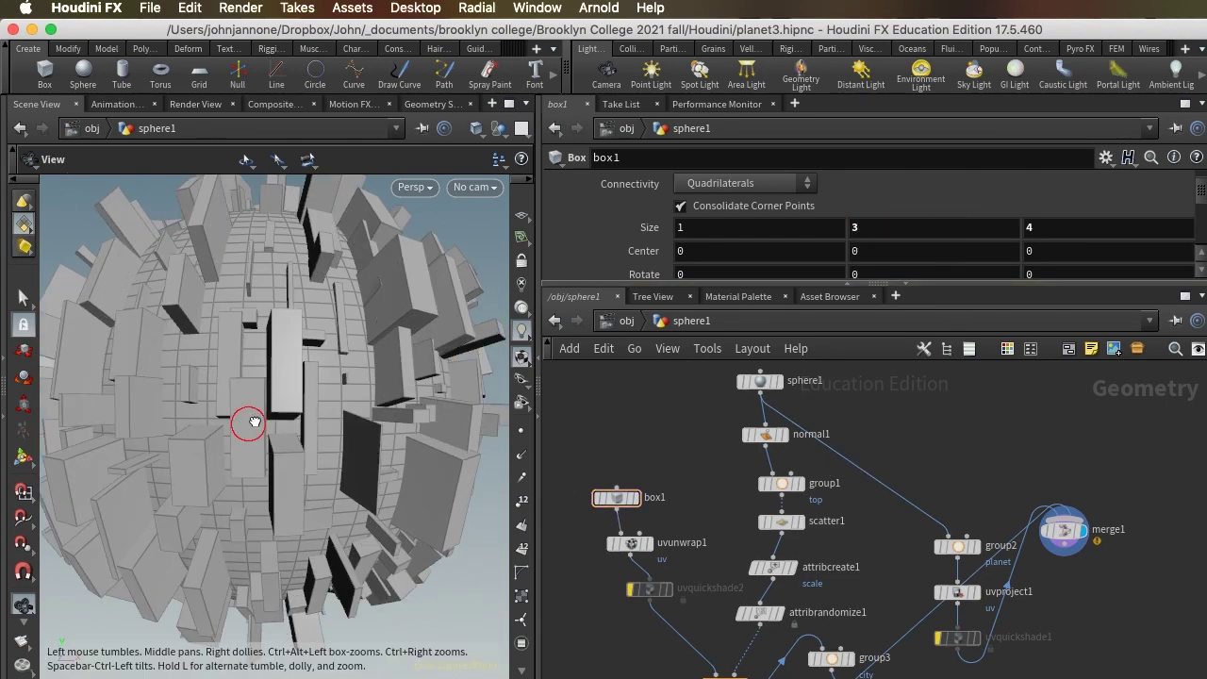
Reposition box1 higher in the network and add a Sphere node beside it
left_click_drag(248, 424, 250, 385)
left_click_drag(282, 444, 292, 467)
left_click_drag(616, 497, 602, 449)
left_click_drag(300, 468, 324, 454)
left_click_drag(326, 495, 336, 427)
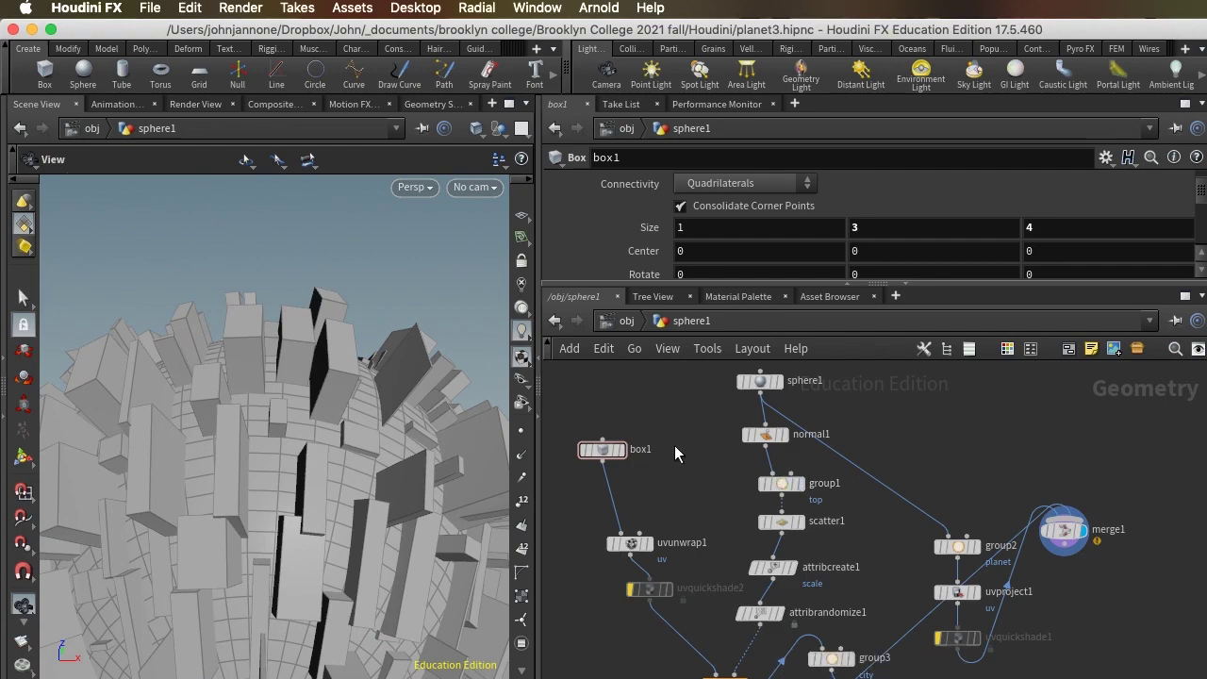
left_click(83, 71)
left_click(693, 462)
left_click_drag(698, 443, 686, 450)
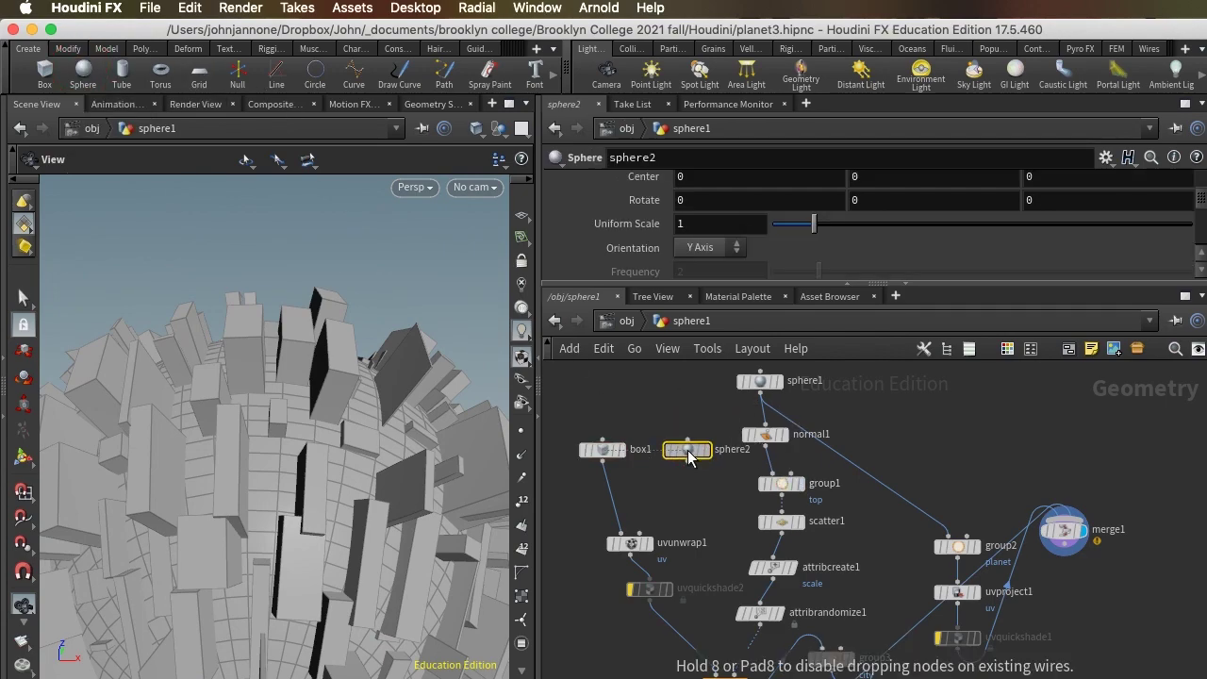
Check box1's uniform scale for reference and set the uniform scale of sphere2 to 0.3
left_click(605, 453)
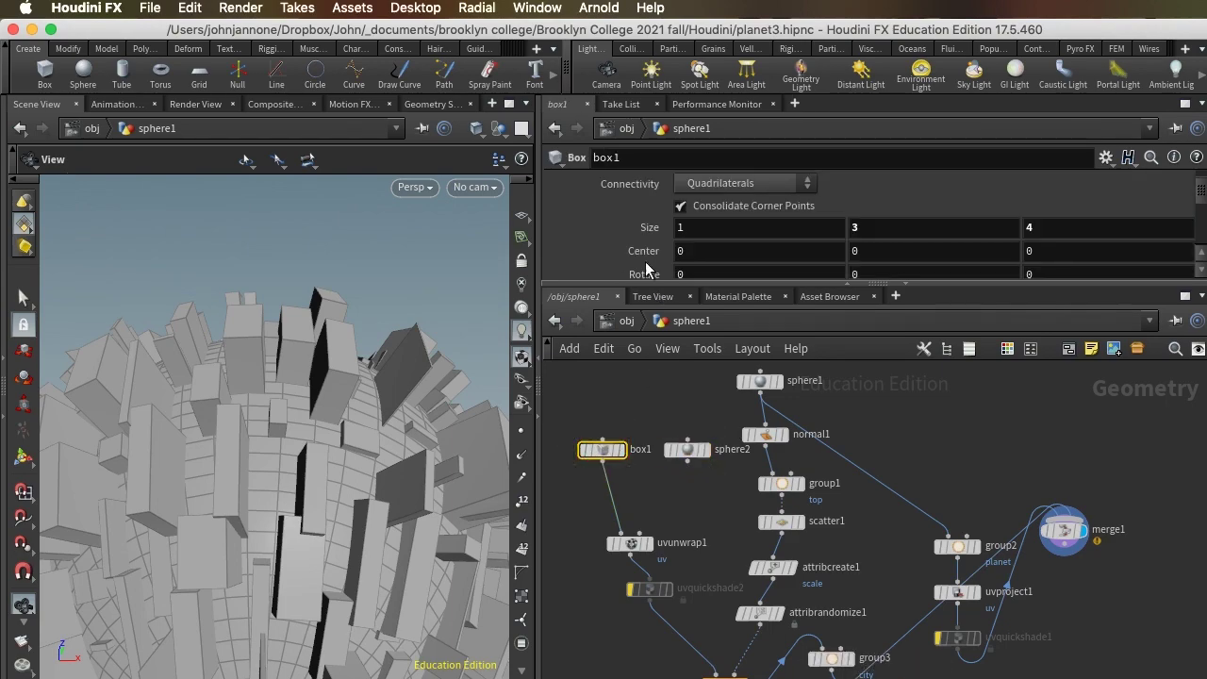
scroll(690, 245, "down", 4)
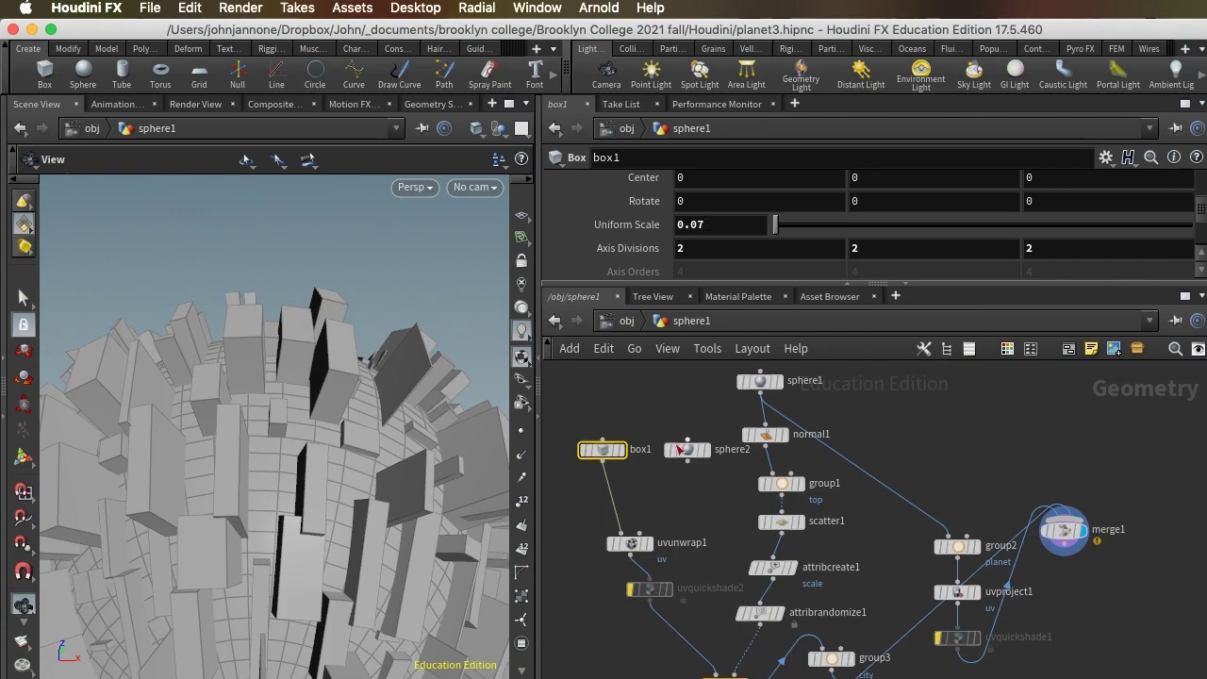
left_click(686, 451)
left_click(697, 224)
double_click(680, 223)
type("0.")
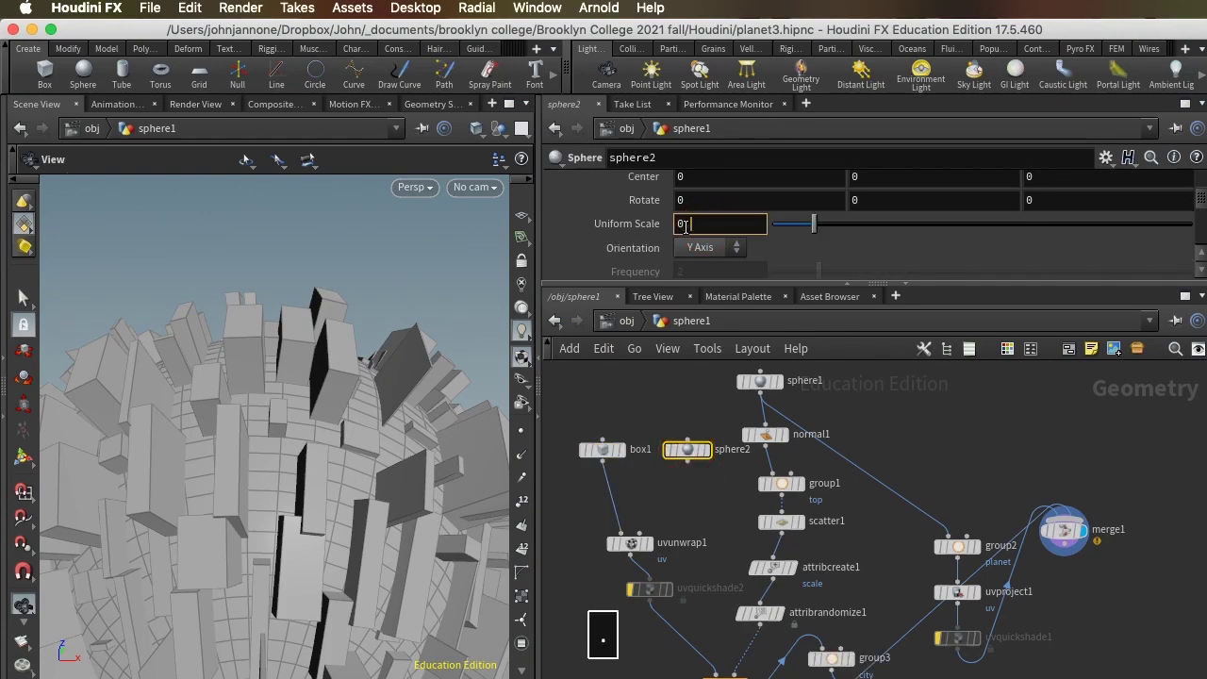
type("3")
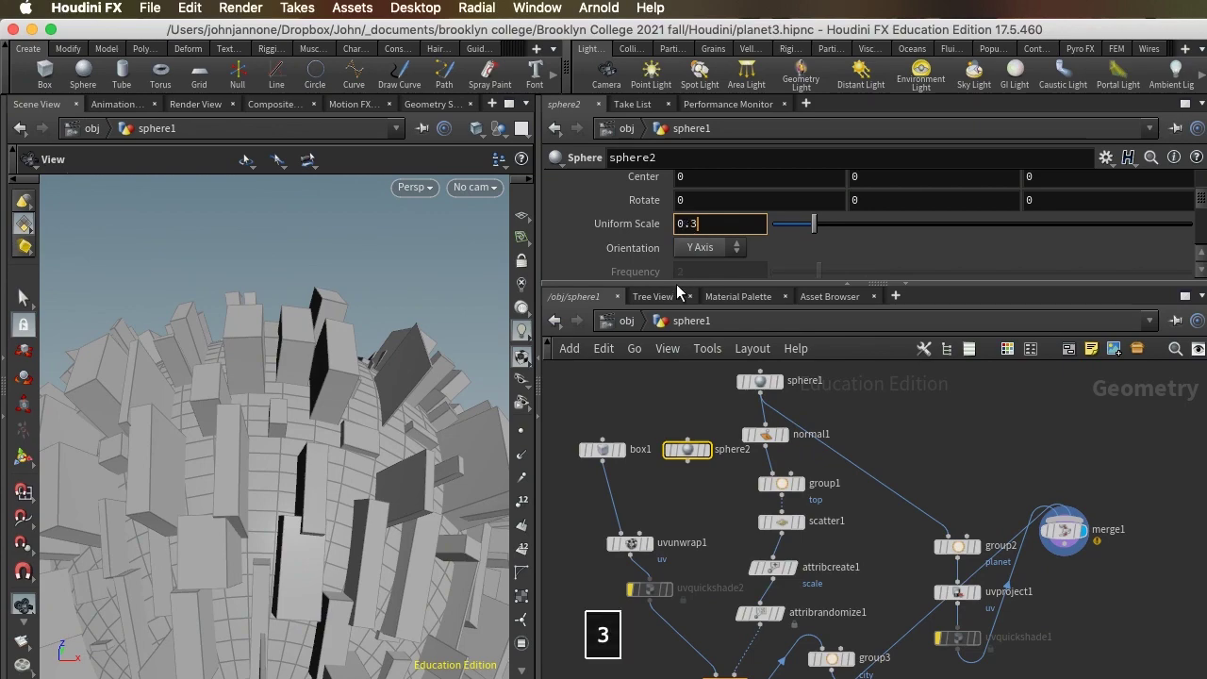
key("Return")
Insert a Boolean node between box1 and uvunwrap1, connect sphere2 as its second input, and display the Boolean result
scroll(654, 479, "up", 4)
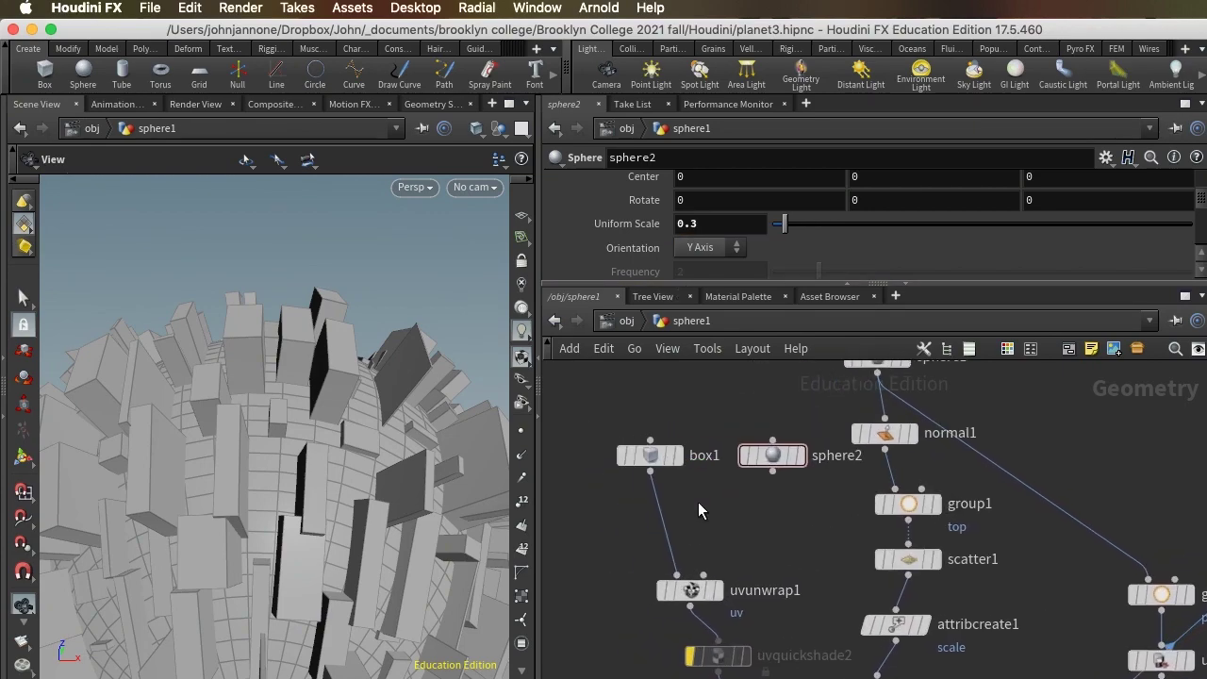
key("Tab")
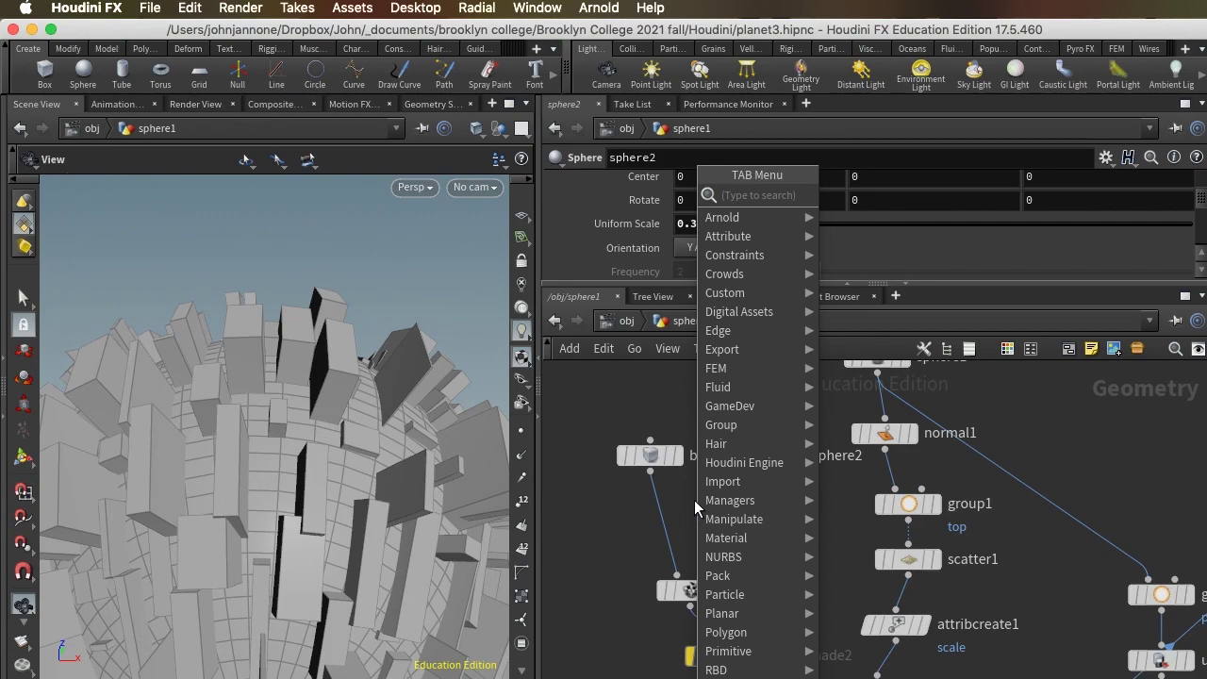
type("bool")
key("Return")
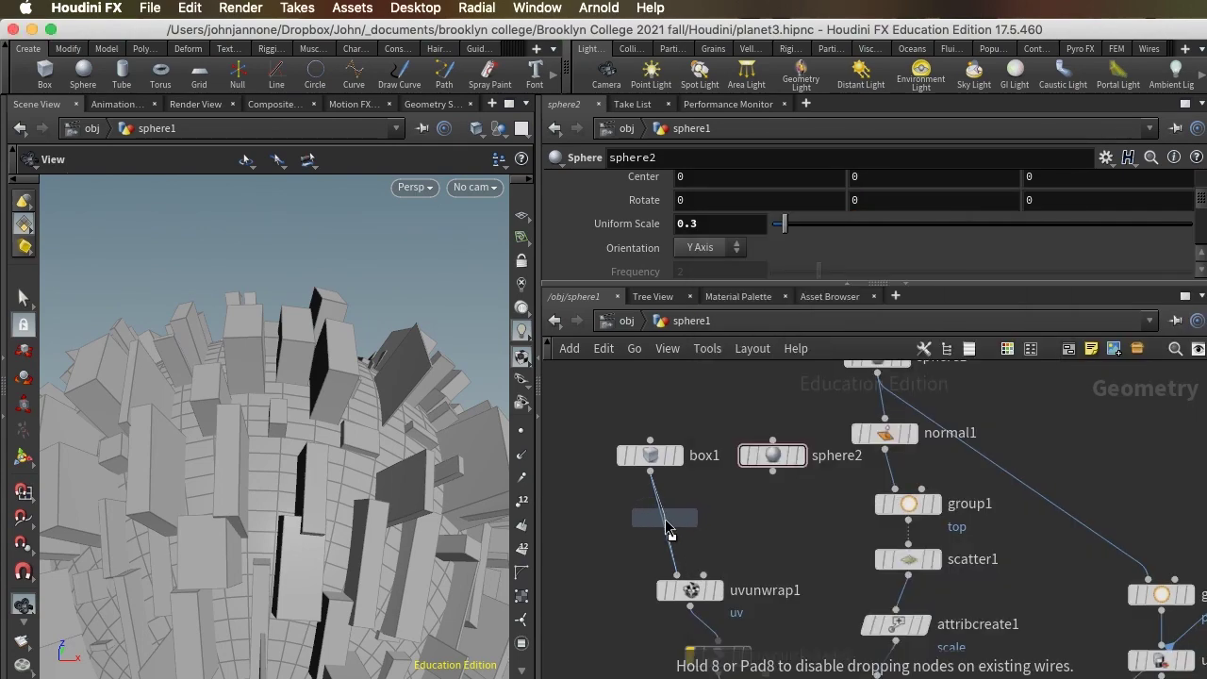
left_click(671, 516)
left_click_drag(772, 472, 677, 508)
left_click(695, 520)
mouse_move(241, 551)
left_mouse_down()
mouse_move(298, 539)
mouse_move(306, 570)
mouse_move(247, 542)
left_mouse_up()
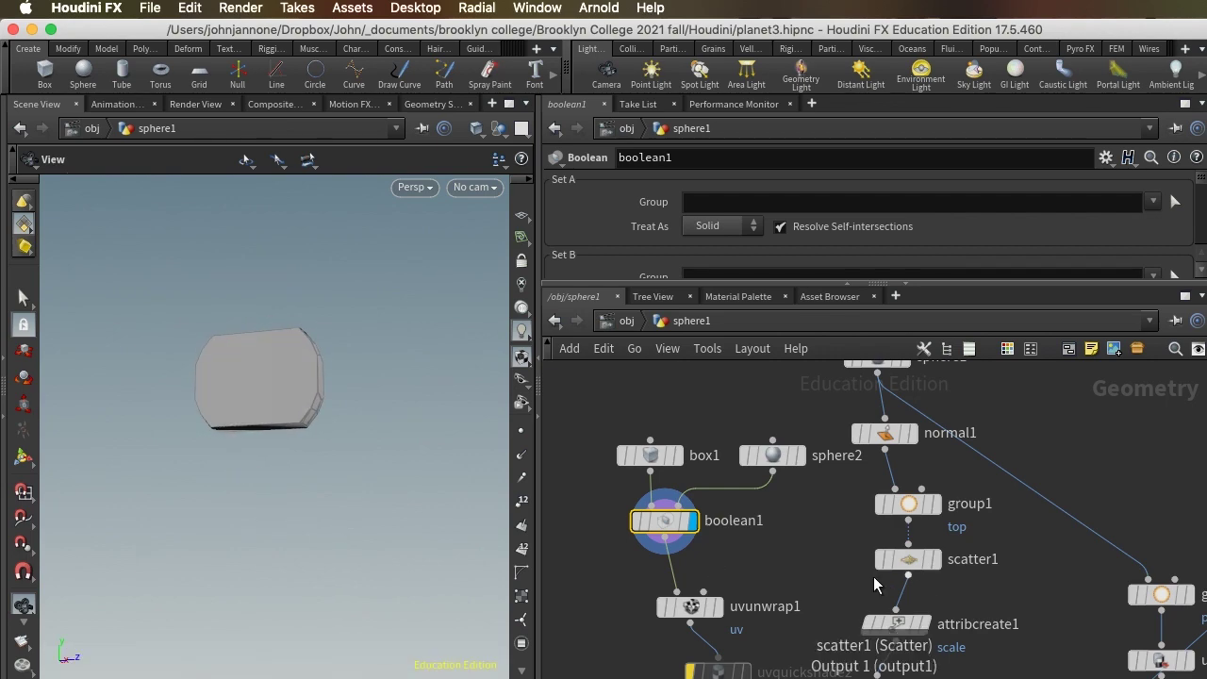
Display merge1 and examine how the intersected building shapes look across the planet
scroll(822, 499, "down", 5)
scroll(1024, 510, "down", 3)
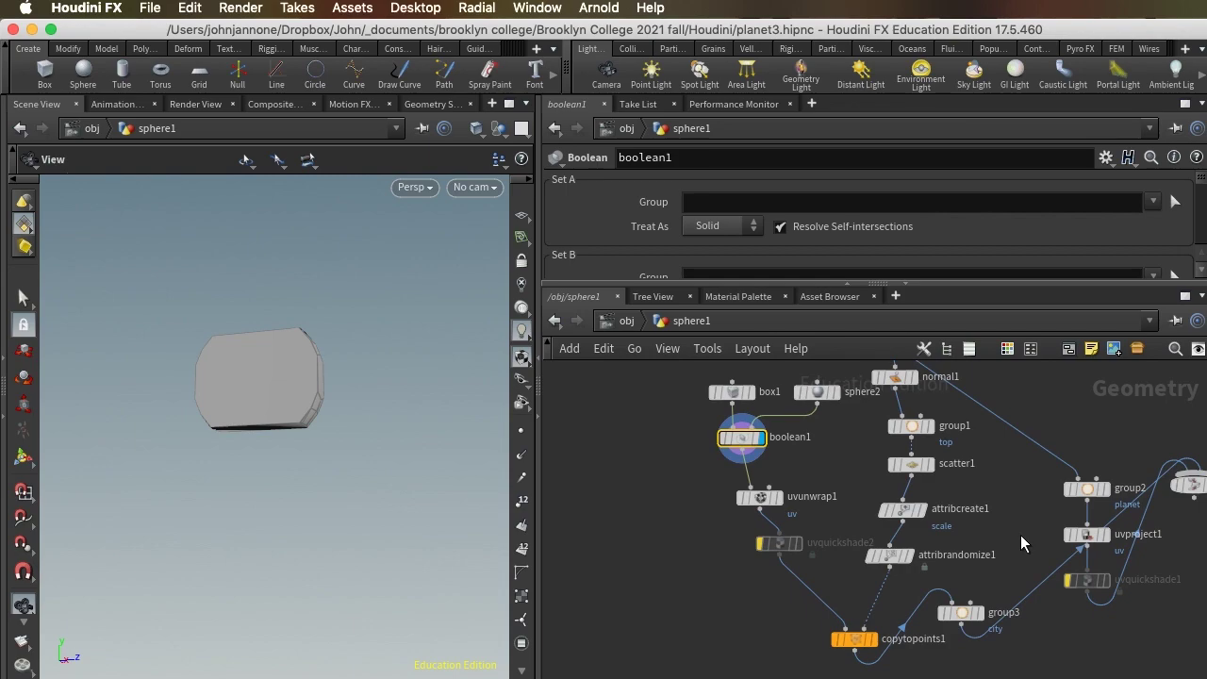
middle_click_drag(1100, 623, 1009, 642)
left_click(1119, 493)
scroll(304, 406, "down", 5)
scroll(304, 406, "down", 3)
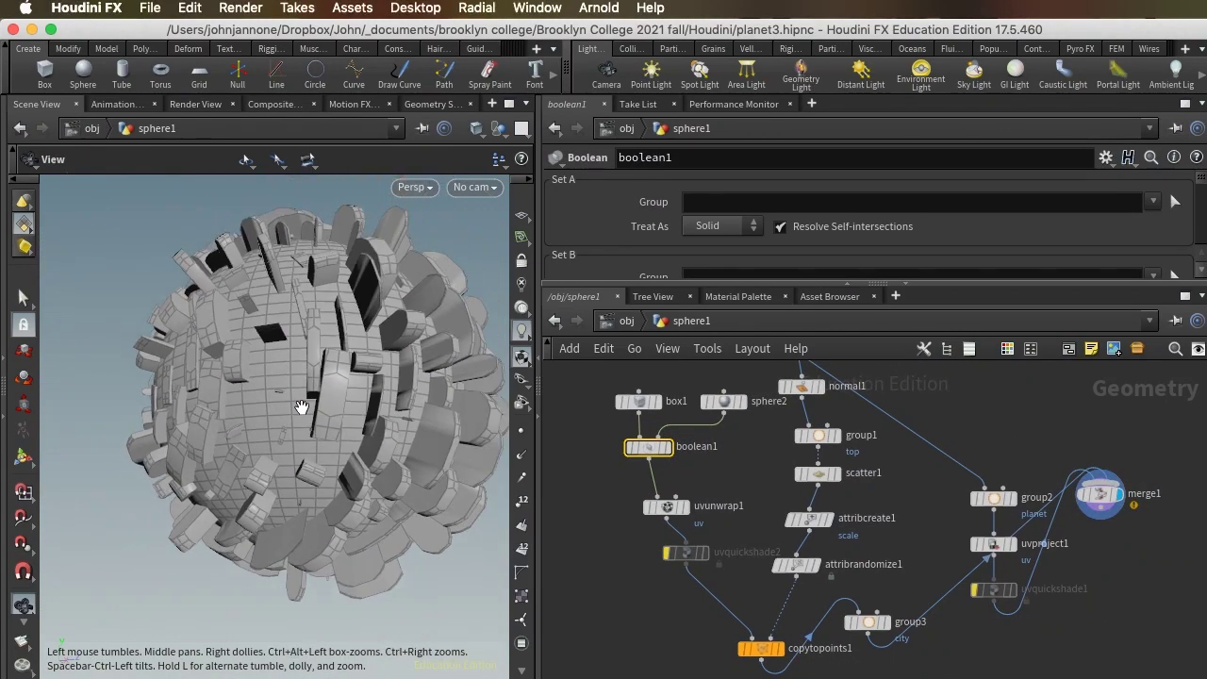
mouse_move(304, 407)
left_mouse_down()
mouse_move(358, 386)
mouse_move(322, 385)
mouse_move(350, 423)
mouse_move(317, 405)
mouse_move(255, 406)
mouse_move(321, 399)
left_mouse_up()
mouse_move(657, 453)
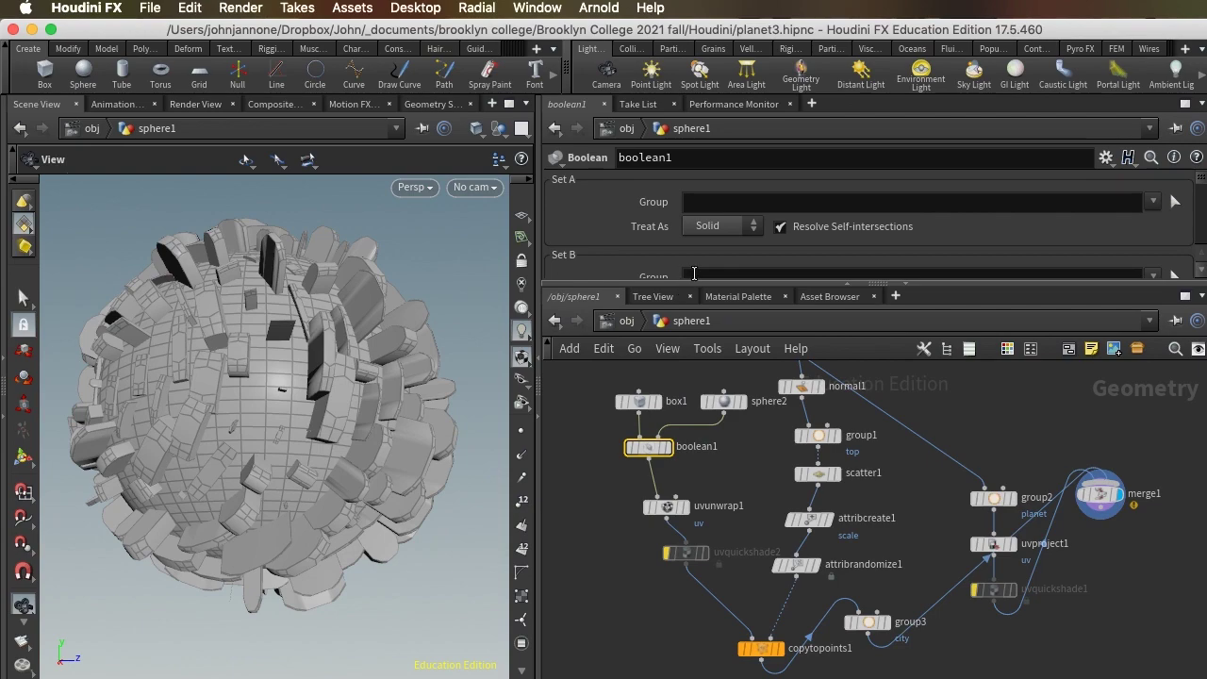
Enlarge the parameter area and set boolean1's operation to Subtract
left_click_drag(698, 281, 698, 406)
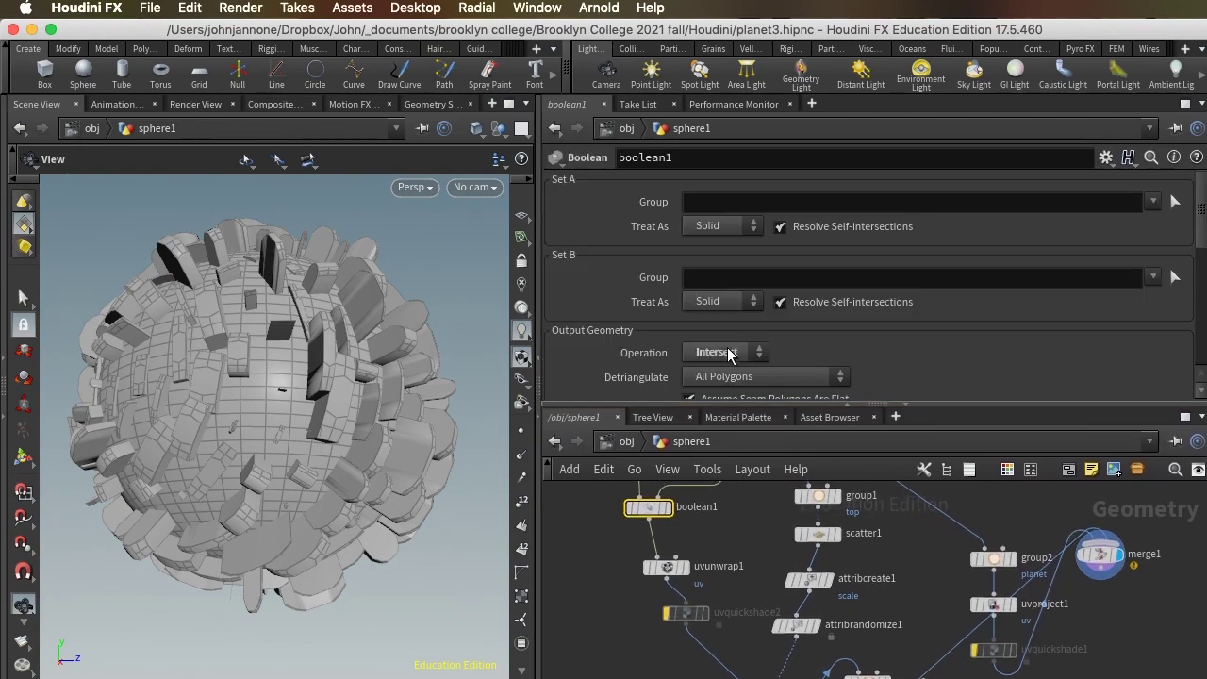
left_click(725, 354)
left_click(723, 413)
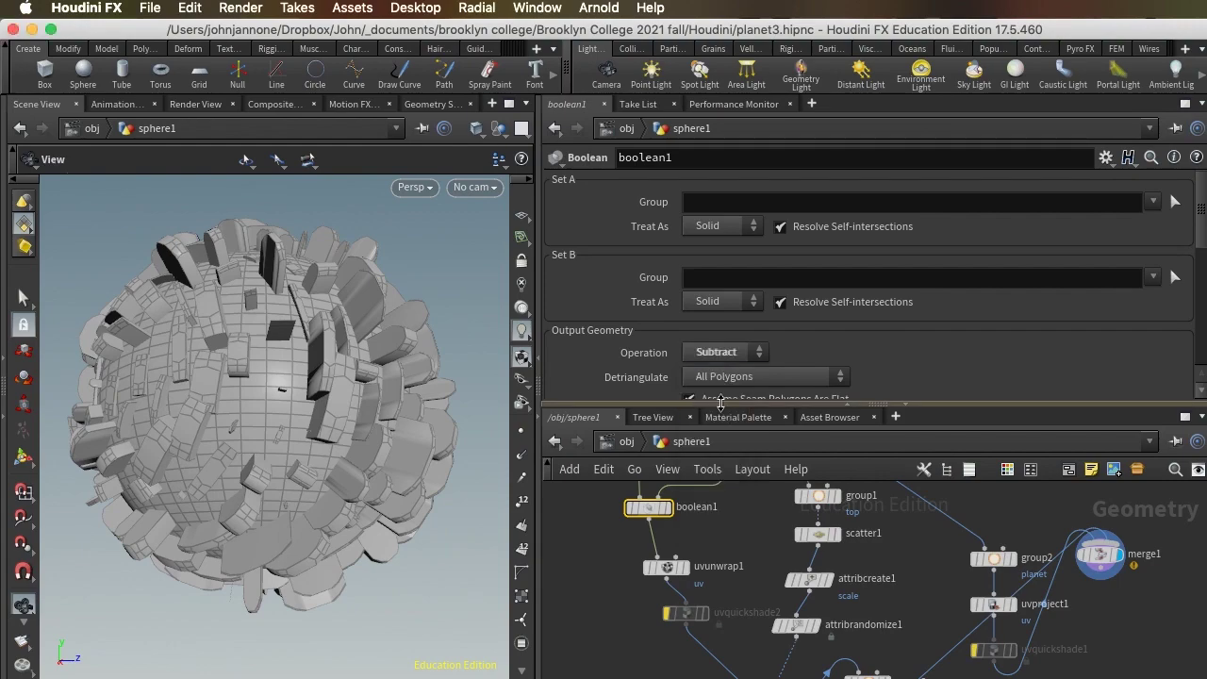
left_click_drag(261, 353, 276, 283)
Display boolean1 and show its inputs box1 and sphere2 in turn as template wireframes to inspect the cut
left_click(667, 507)
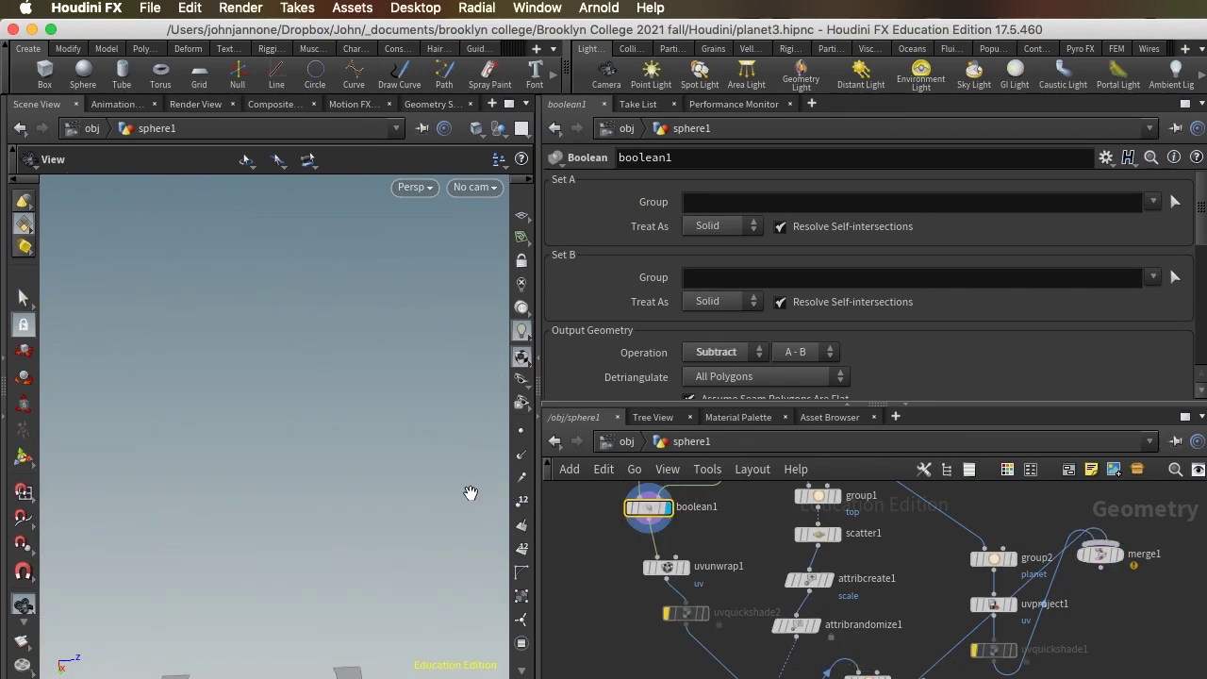
middle_click_drag(571, 566, 584, 616)
mouse_move(660, 535)
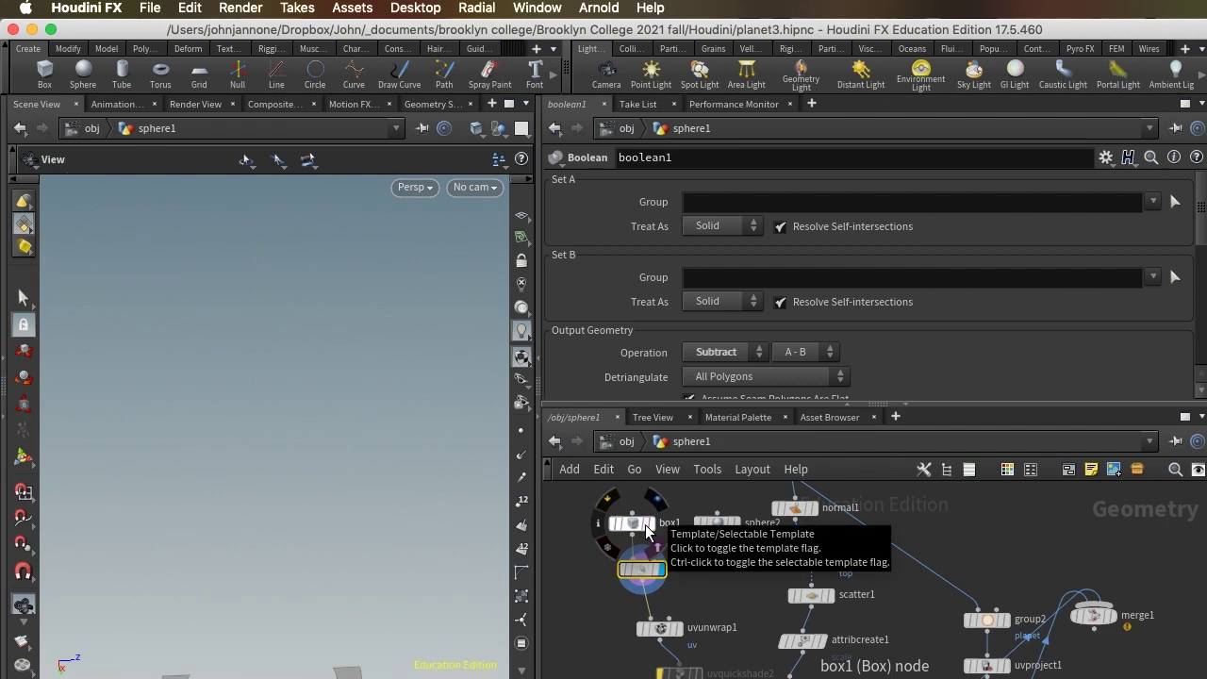
left_click(647, 532)
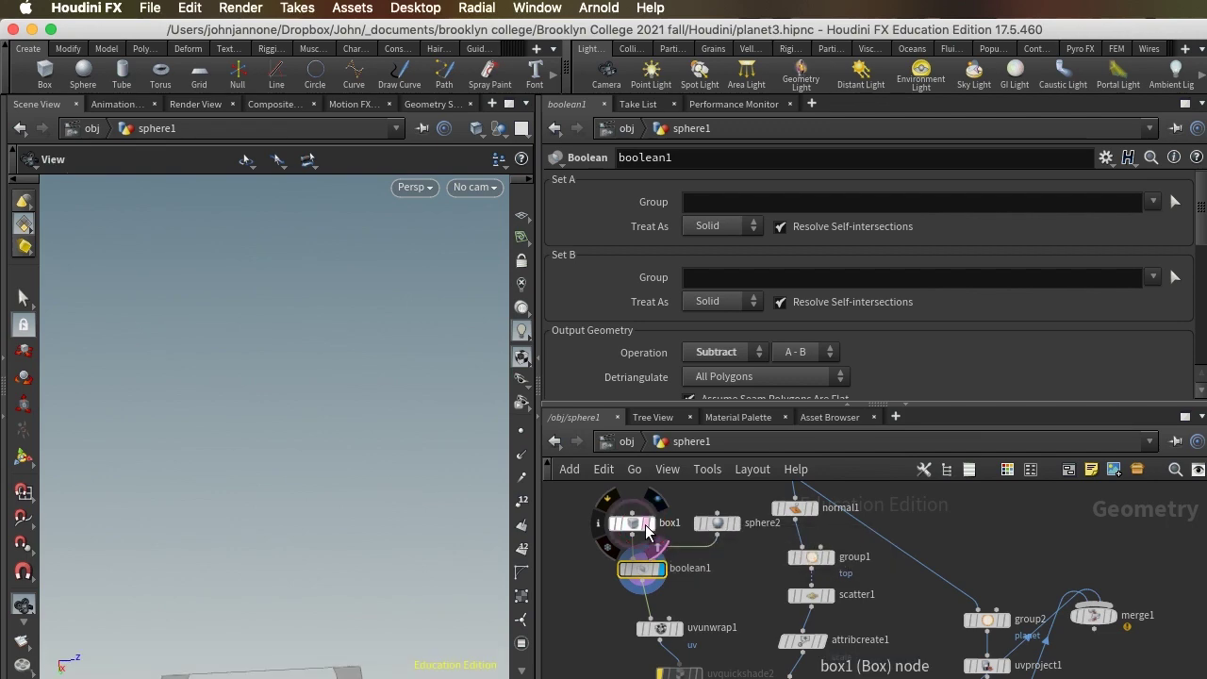
left_click_drag(412, 534, 269, 451)
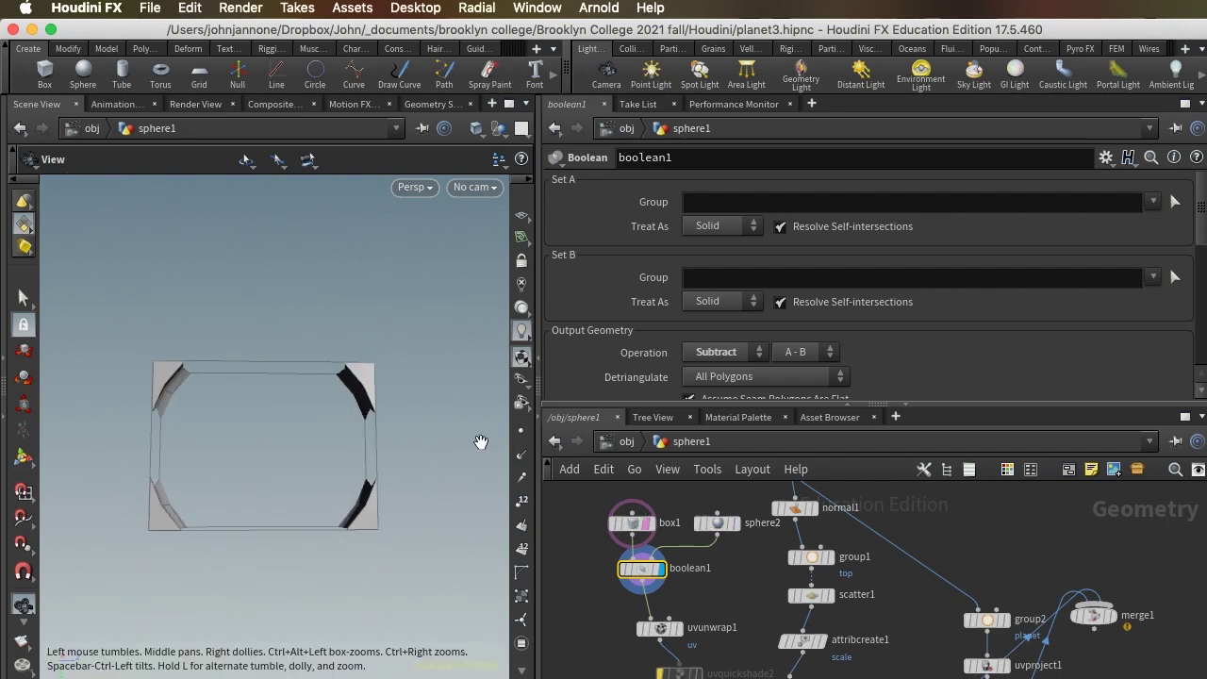
middle_click_drag(277, 453, 273, 463)
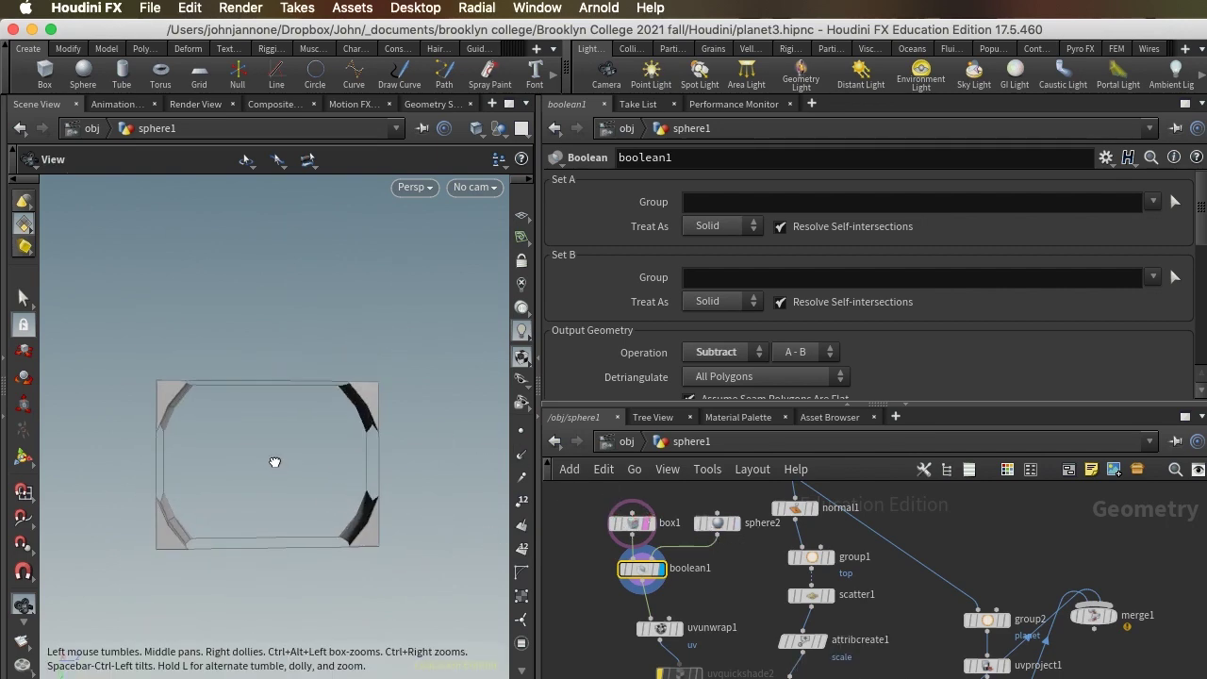
left_click(728, 528)
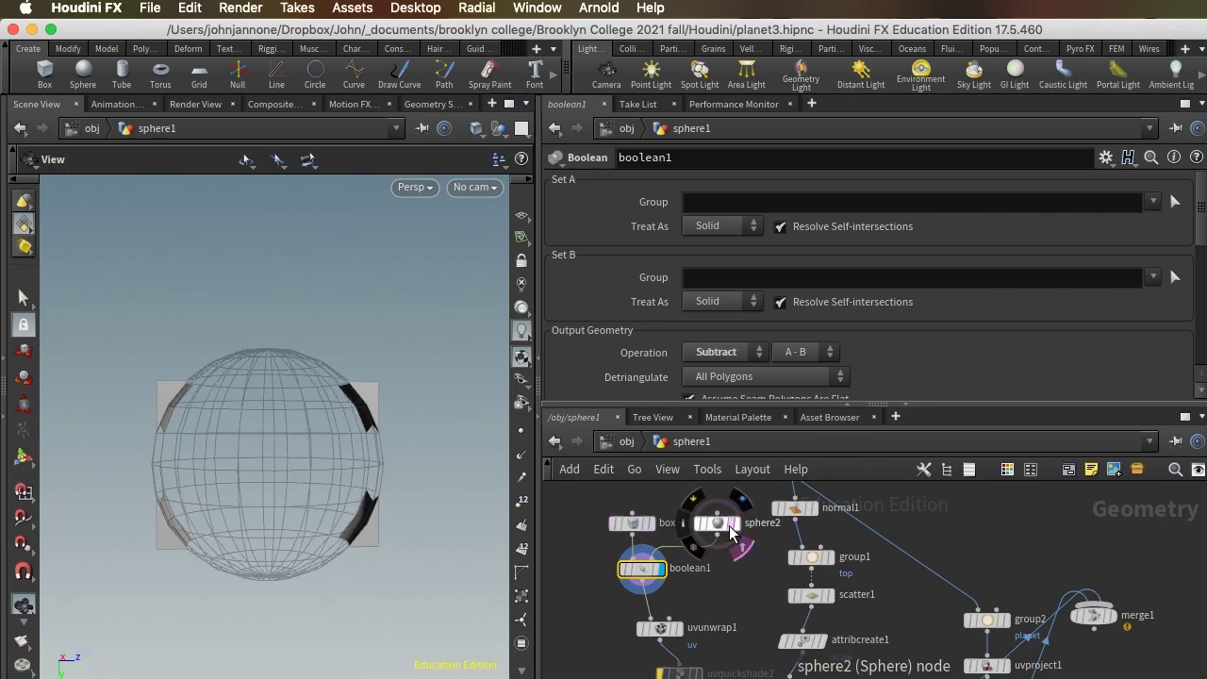
left_click_drag(297, 469, 318, 471)
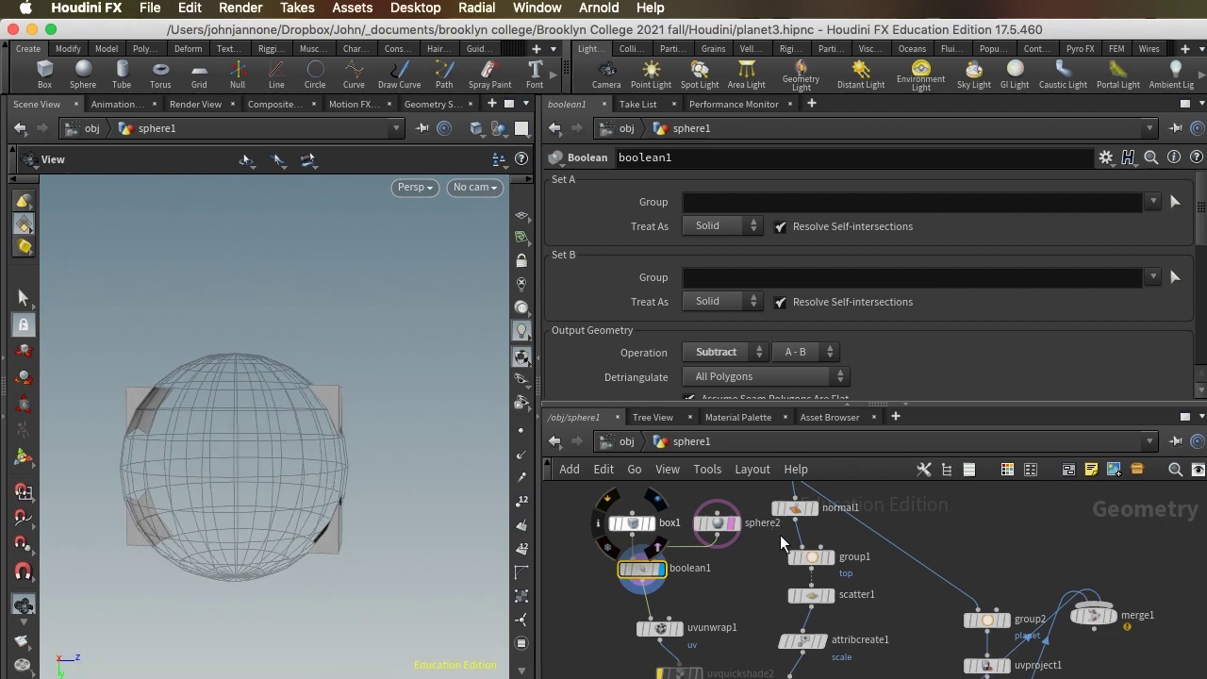
Try offsetting the cutting sphere sphere2 by setting its Y center to .1
left_click(720, 523)
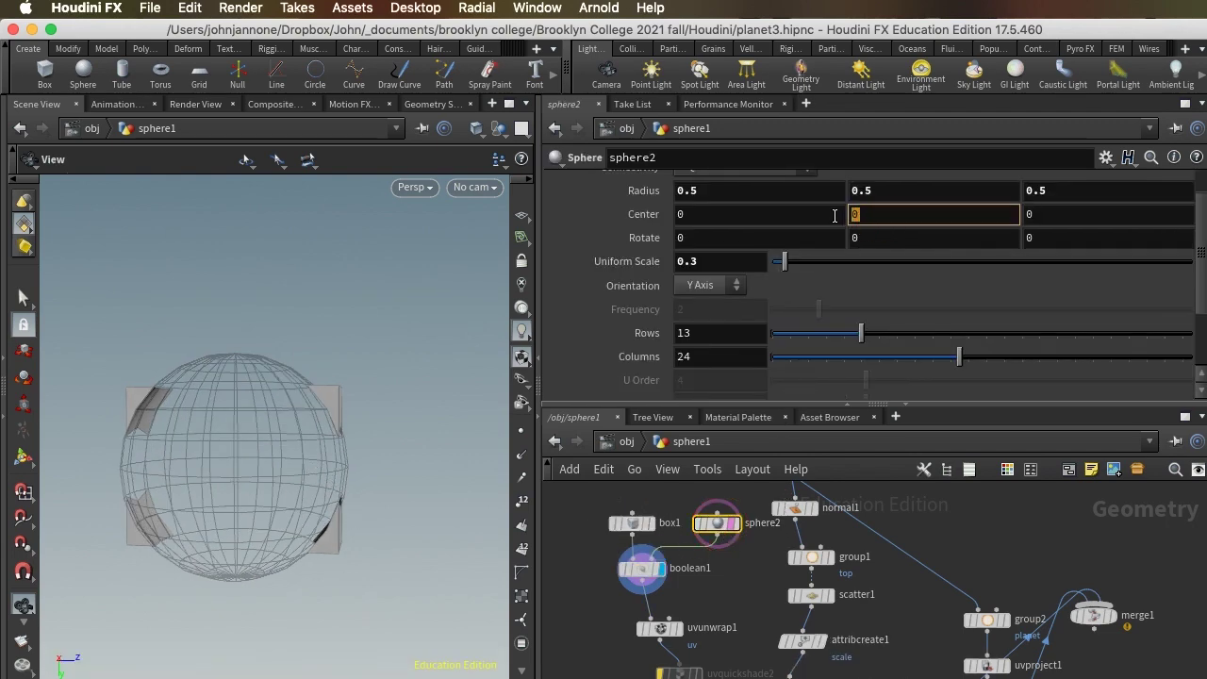
key("Return")
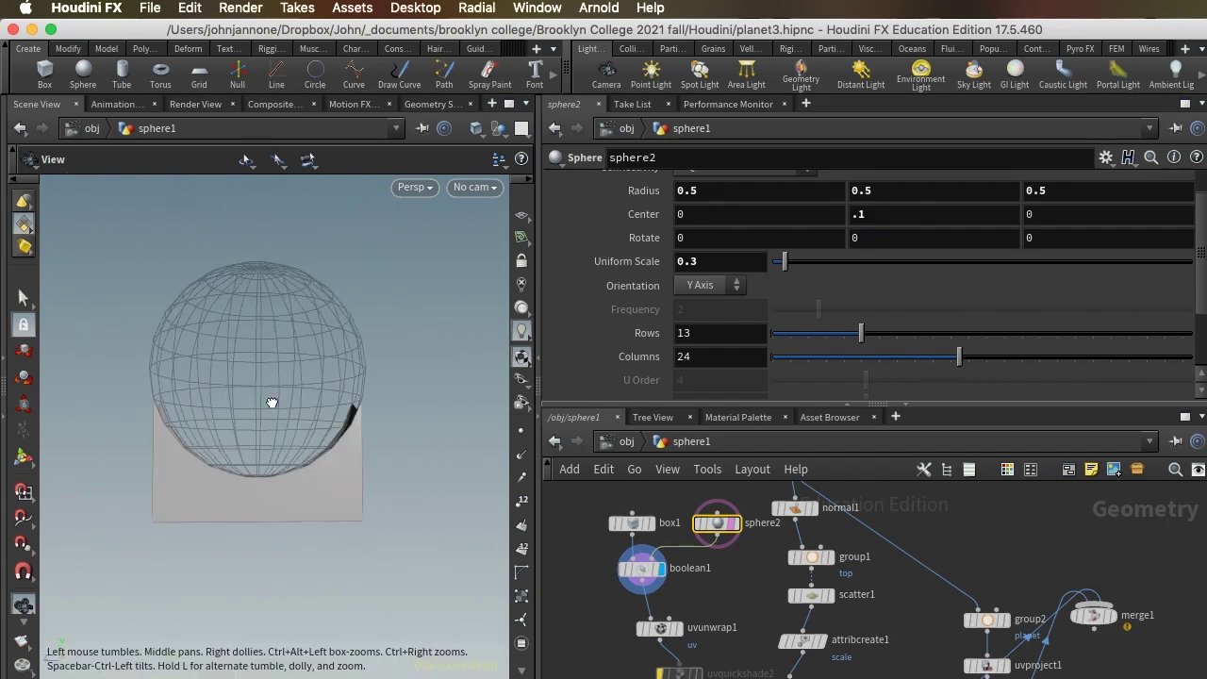
scroll(191, 475, "up", 1)
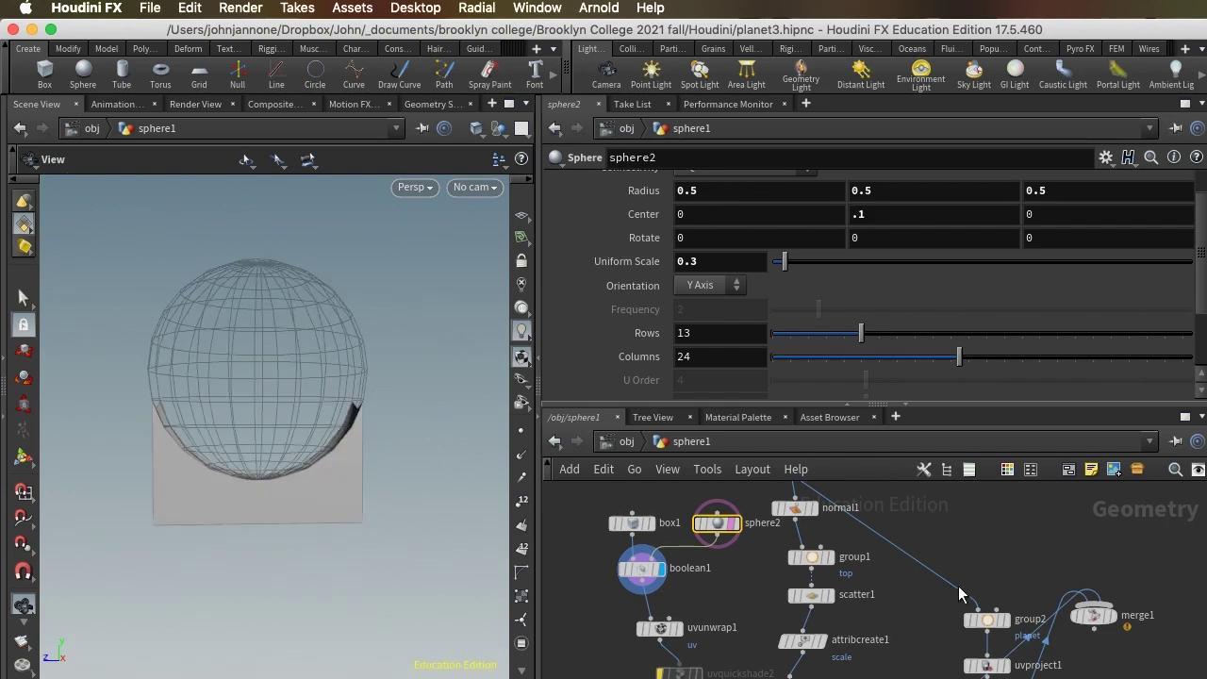
Display merge1 and examine the direction of the curved cuts on the buildings around the planet
left_click(1112, 617)
left_click_drag(438, 515, 301, 512)
scroll(274, 467, "down", 10)
scroll(294, 514, "up", 3)
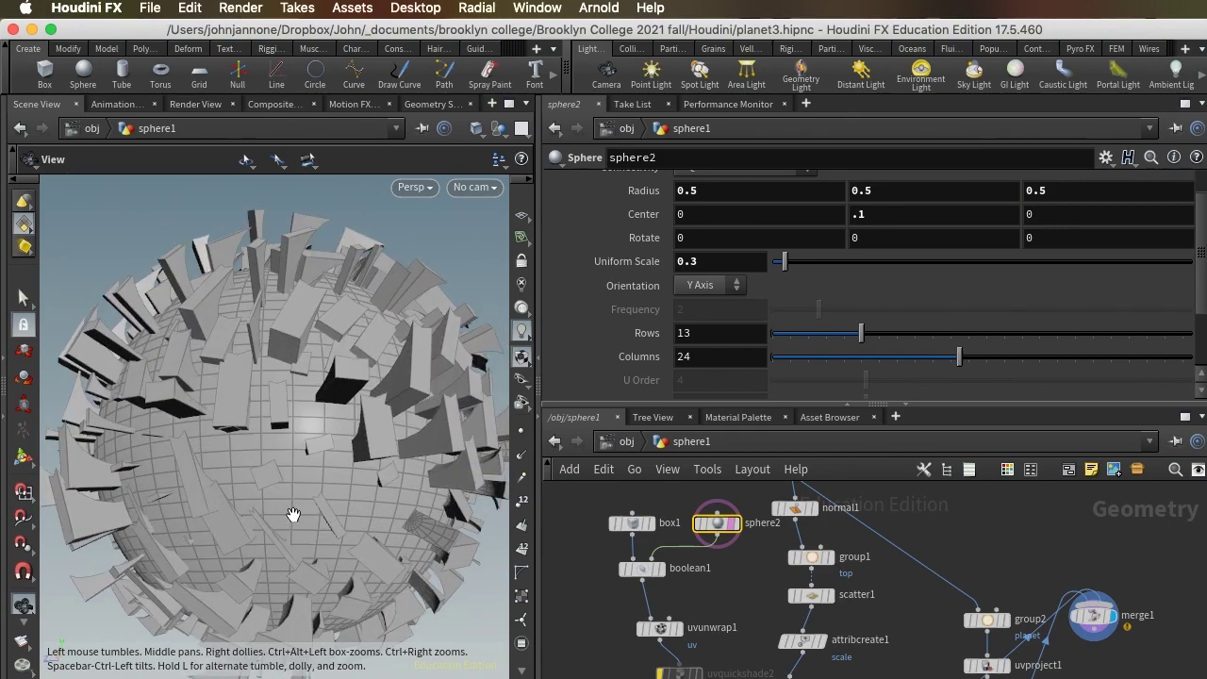
scroll(295, 515, "down", 3)
scroll(209, 522, "up", 3)
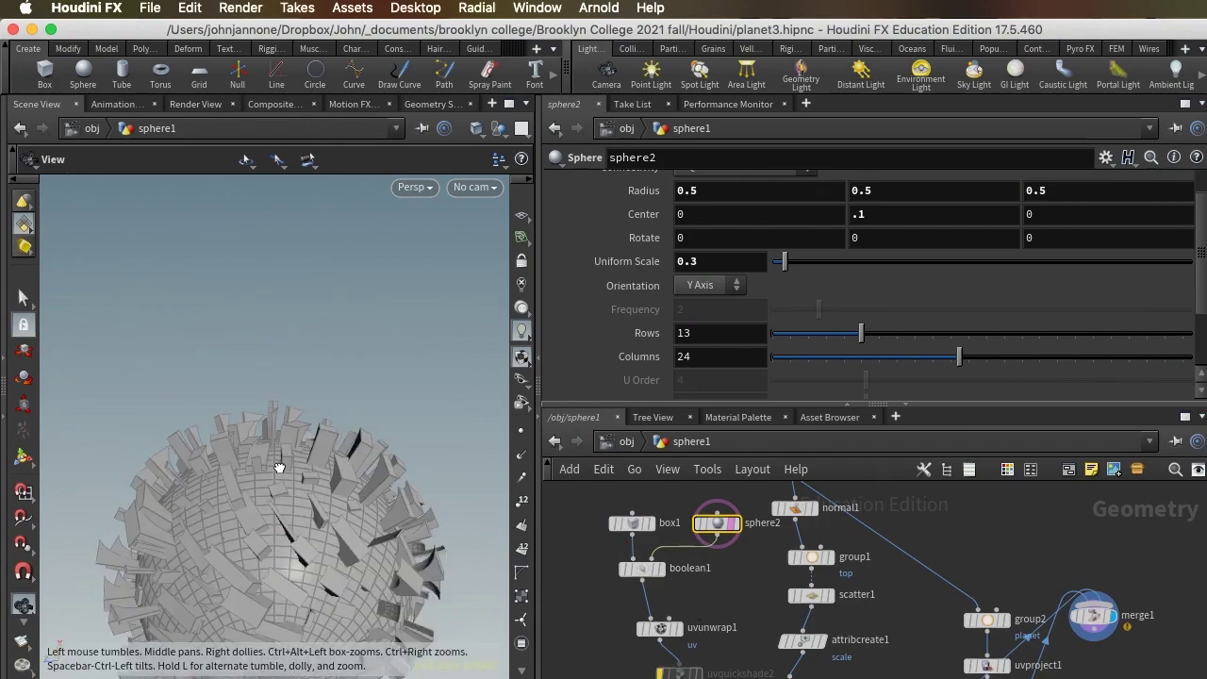
scroll(210, 522, "down", 3)
left_click_drag(209, 522, 453, 507)
Display boolean1 again and set sphere2's center to 0 in Y and .2 in Z
left_click(644, 571)
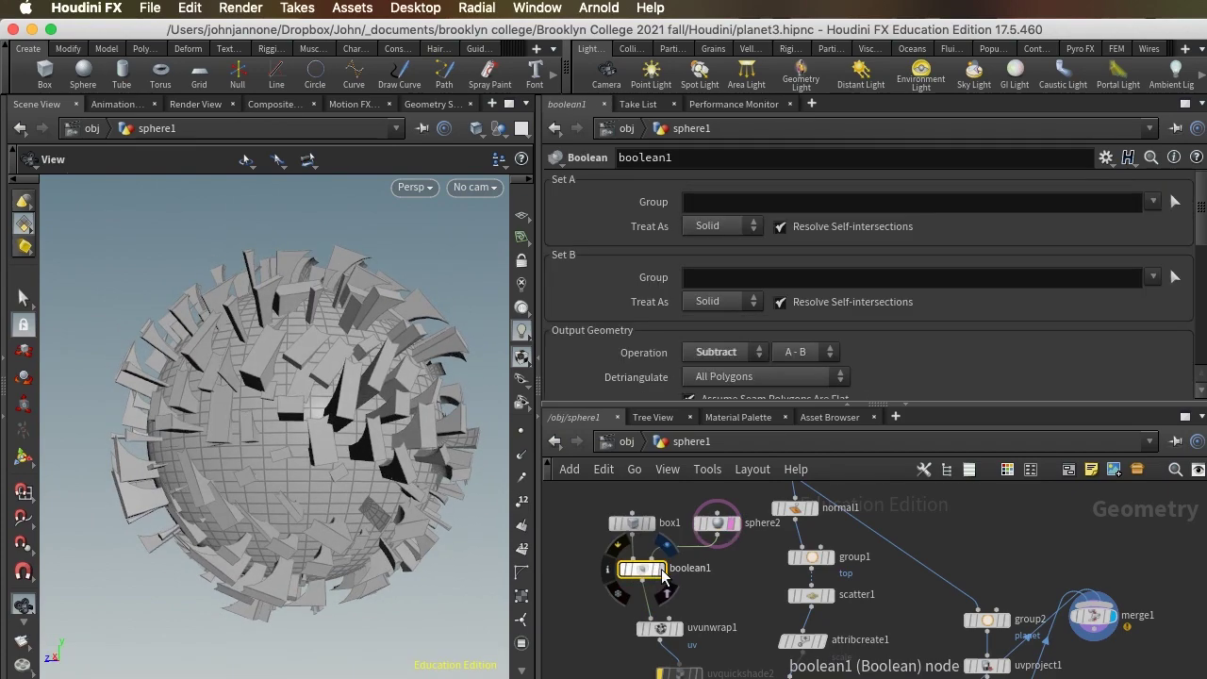
left_click(662, 568)
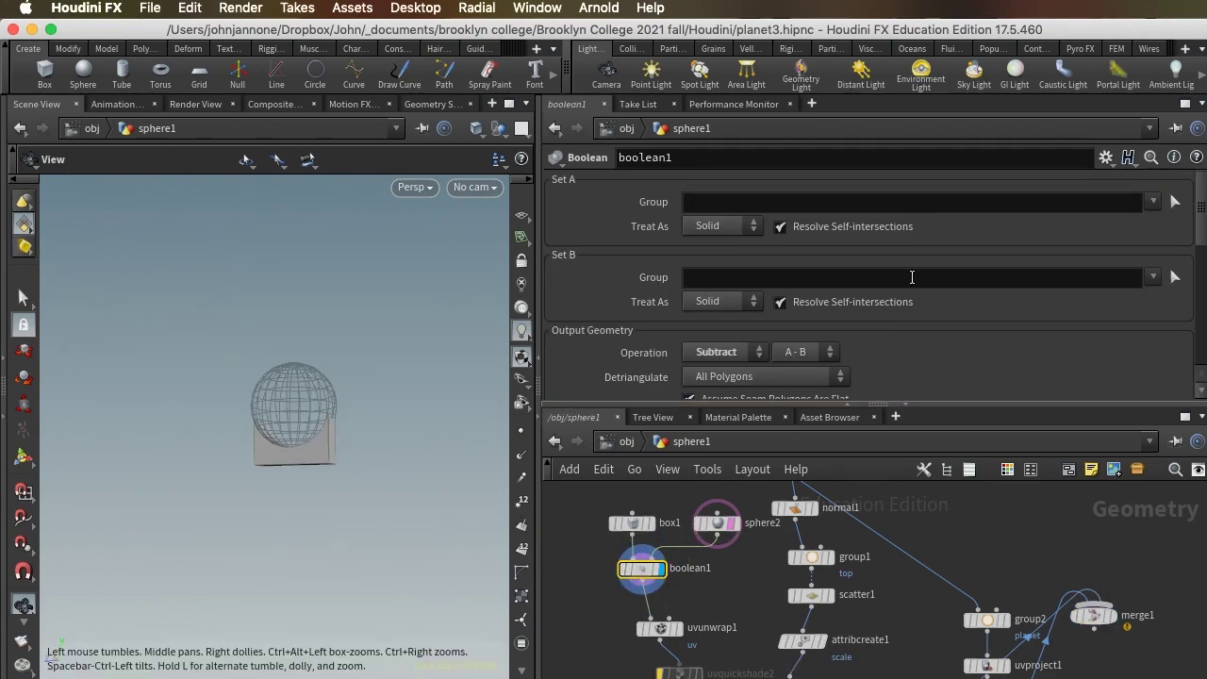
left_click(712, 525)
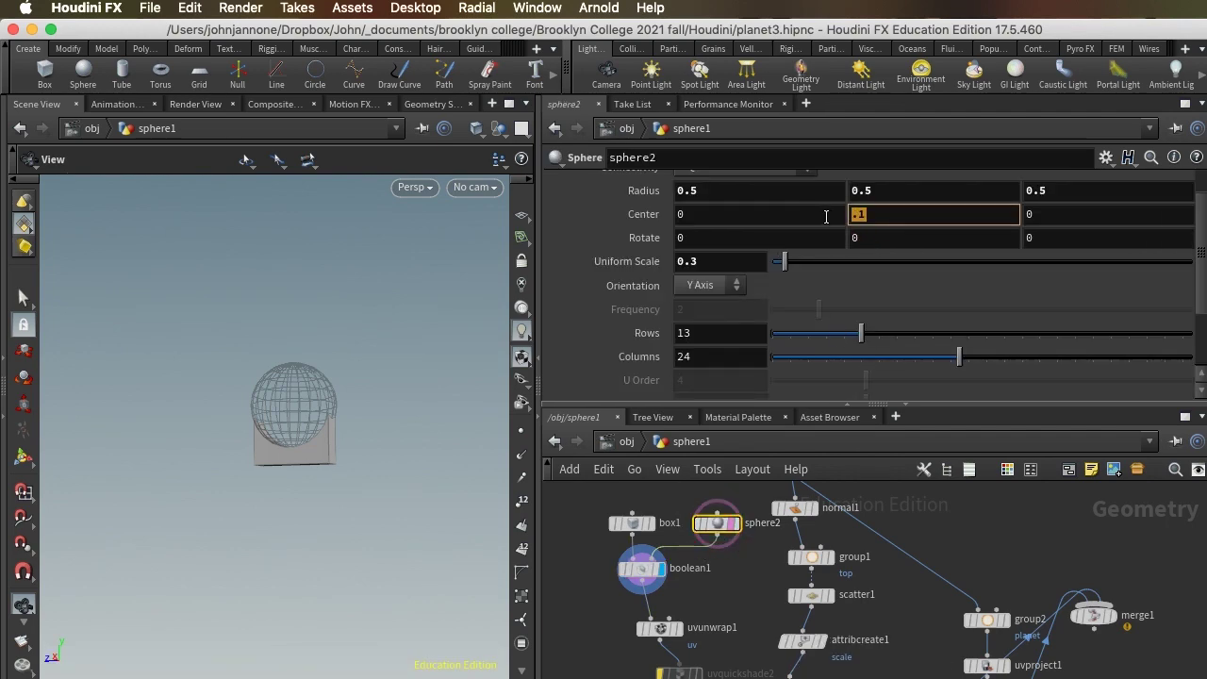
key("Return")
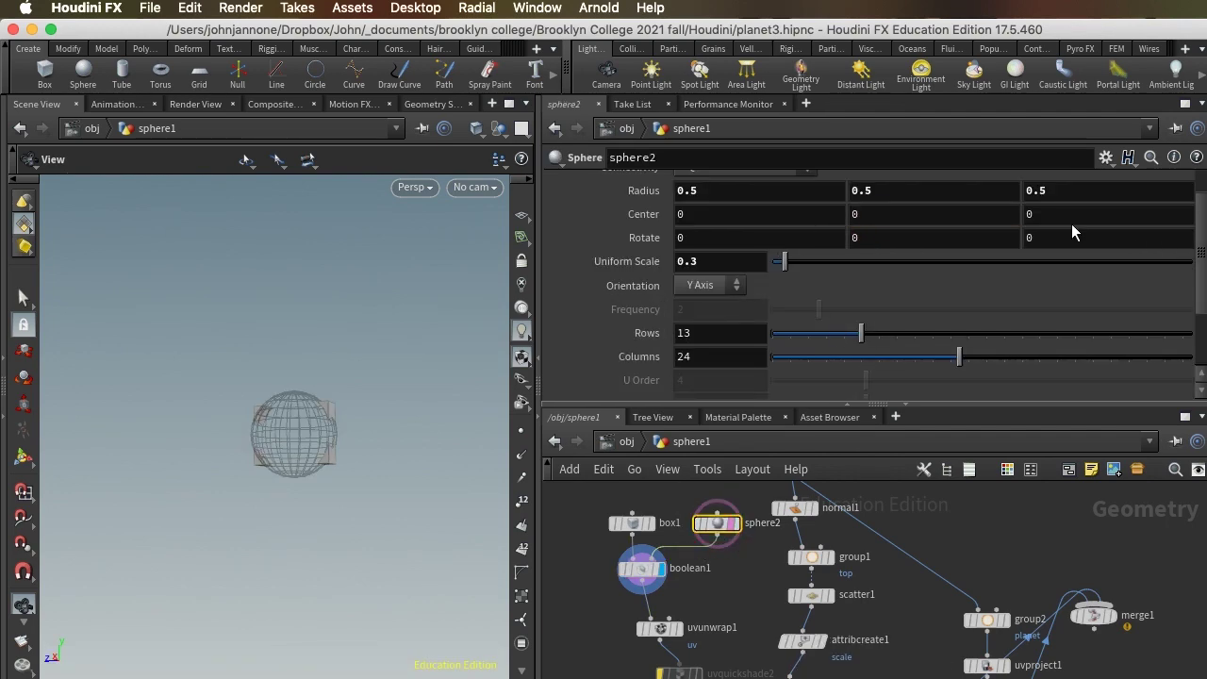
type(".2")
key("Return")
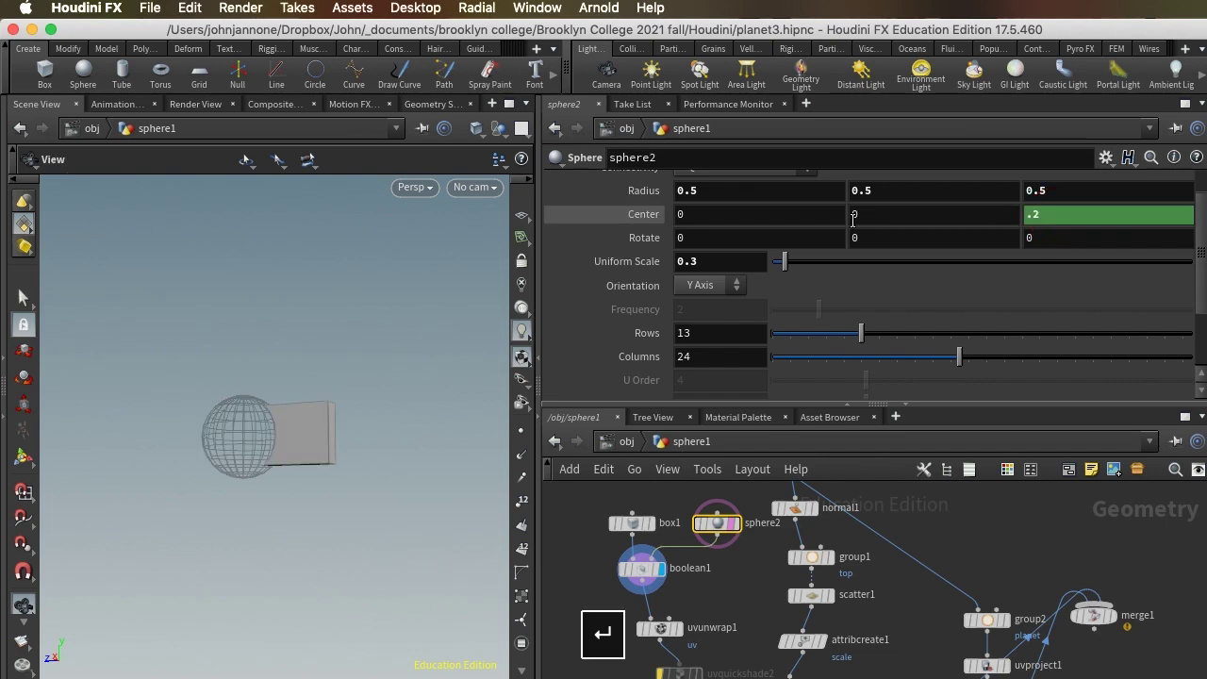
mouse_move(320, 440)
left_mouse_down()
mouse_move(374, 450)
mouse_move(361, 431)
left_mouse_up()
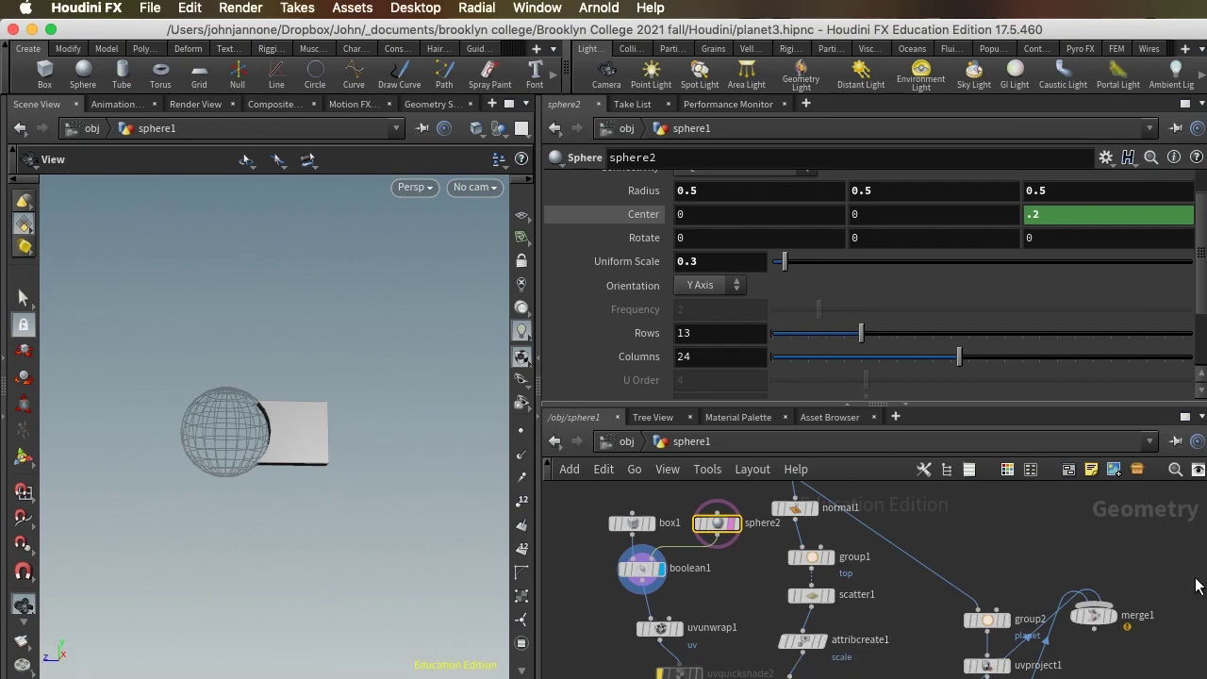
Display merge1 and examine the carved outer ends of the buildings from all around the planet
left_click(1114, 614)
scroll(259, 547, "up", 5)
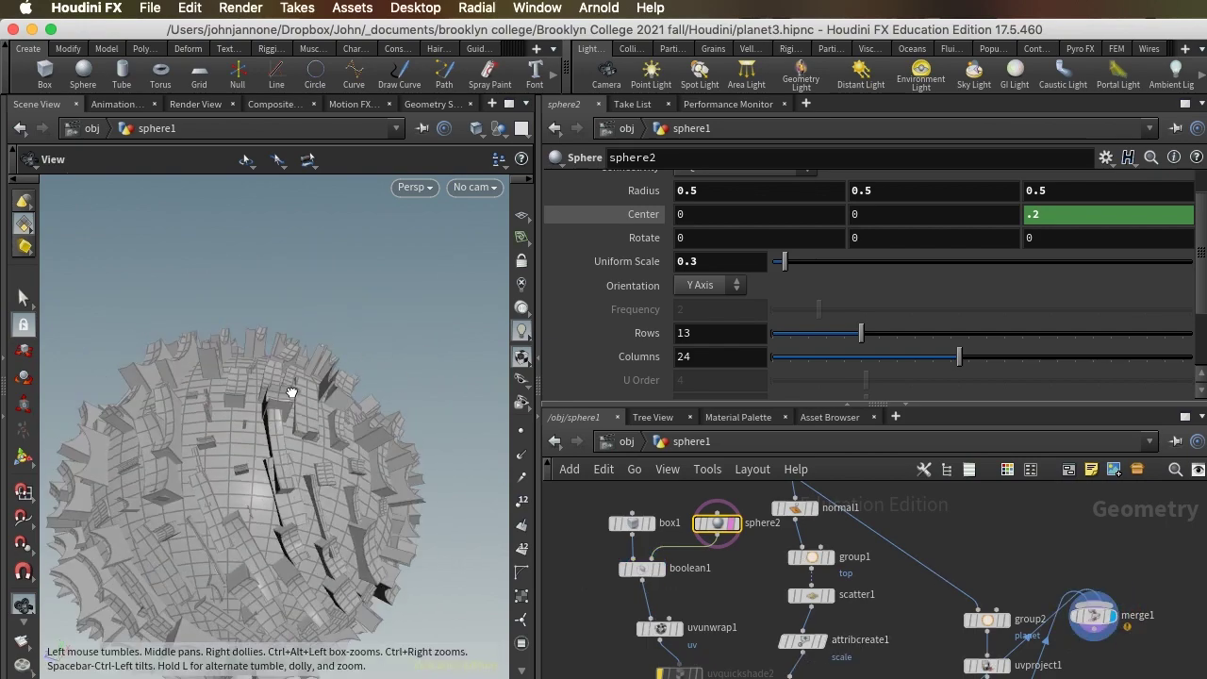
left_click_drag(259, 547, 309, 483)
scroll(309, 483, "down", 5)
left_click_drag(290, 549, 288, 526)
middle_click_drag(289, 526, 269, 401)
left_click_drag(269, 401, 245, 375)
left_click_drag(174, 430, 242, 329)
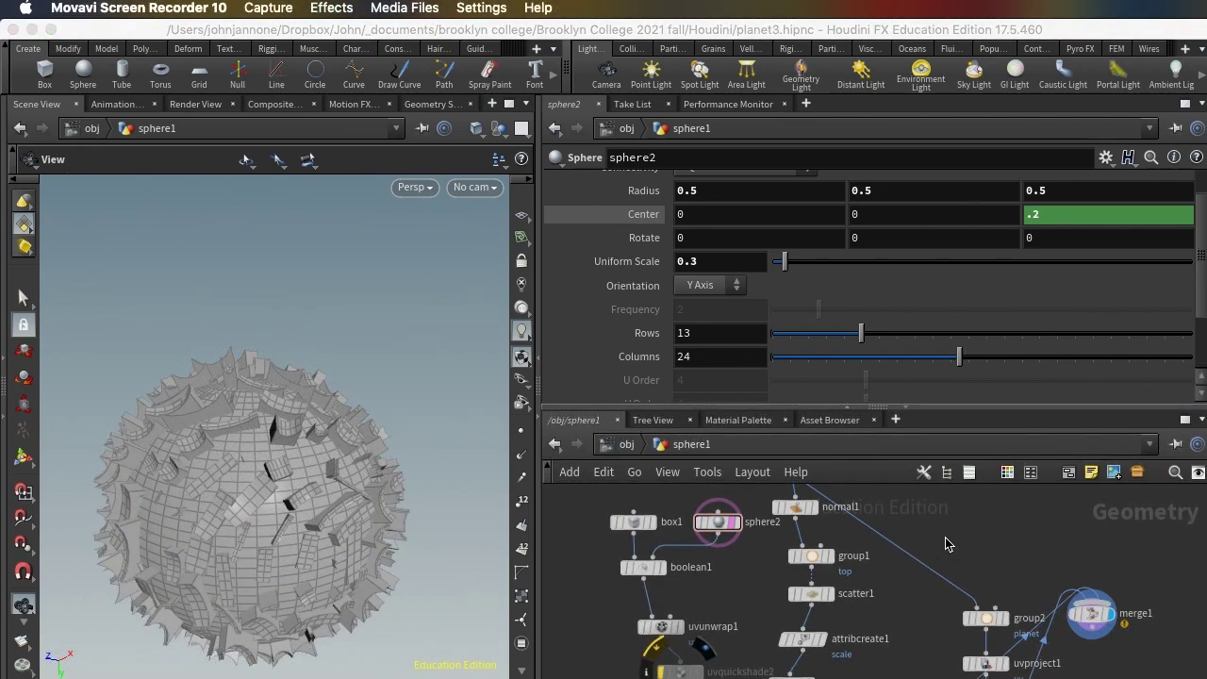
Insert a Mountain node between sphere1 and normal1 and display the deformed sphere
left_click(847, 408)
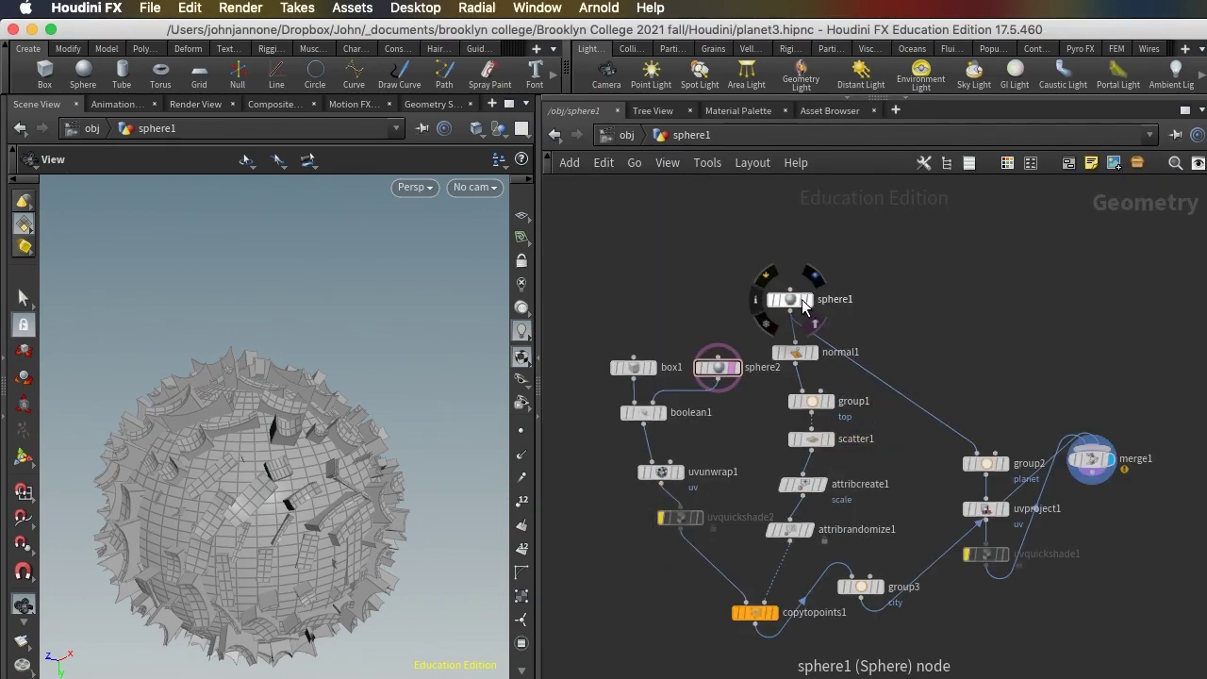
left_click_drag(801, 299, 805, 235)
key("Tab")
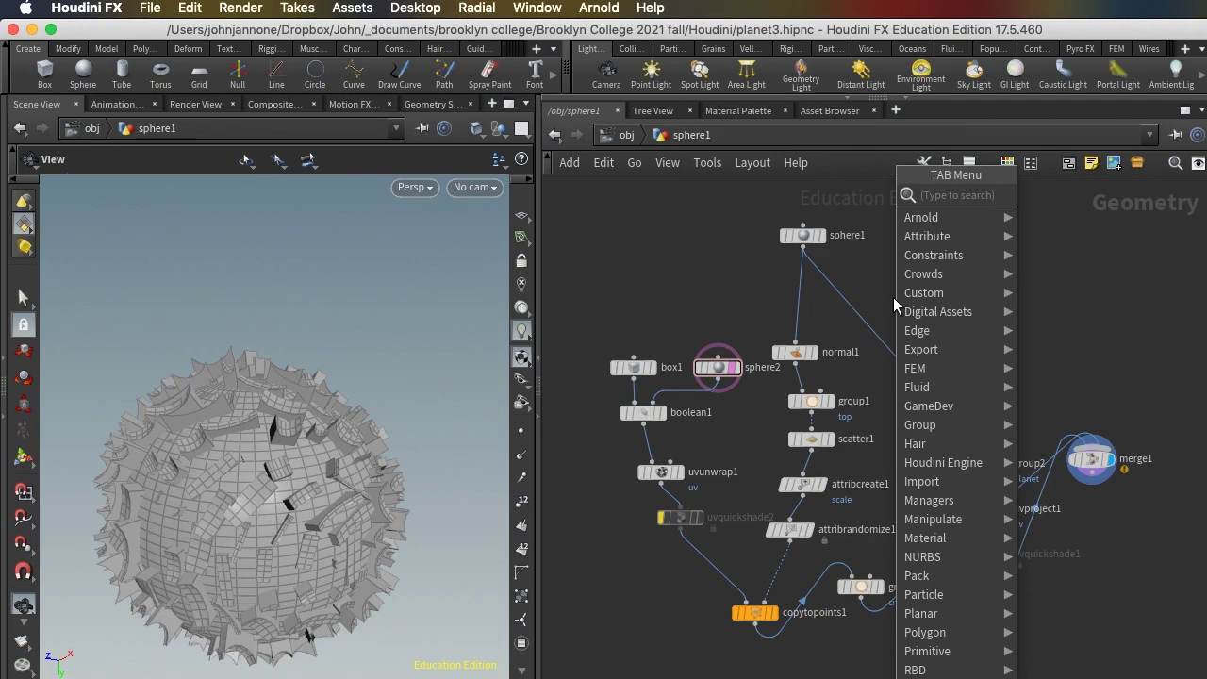
type("mou")
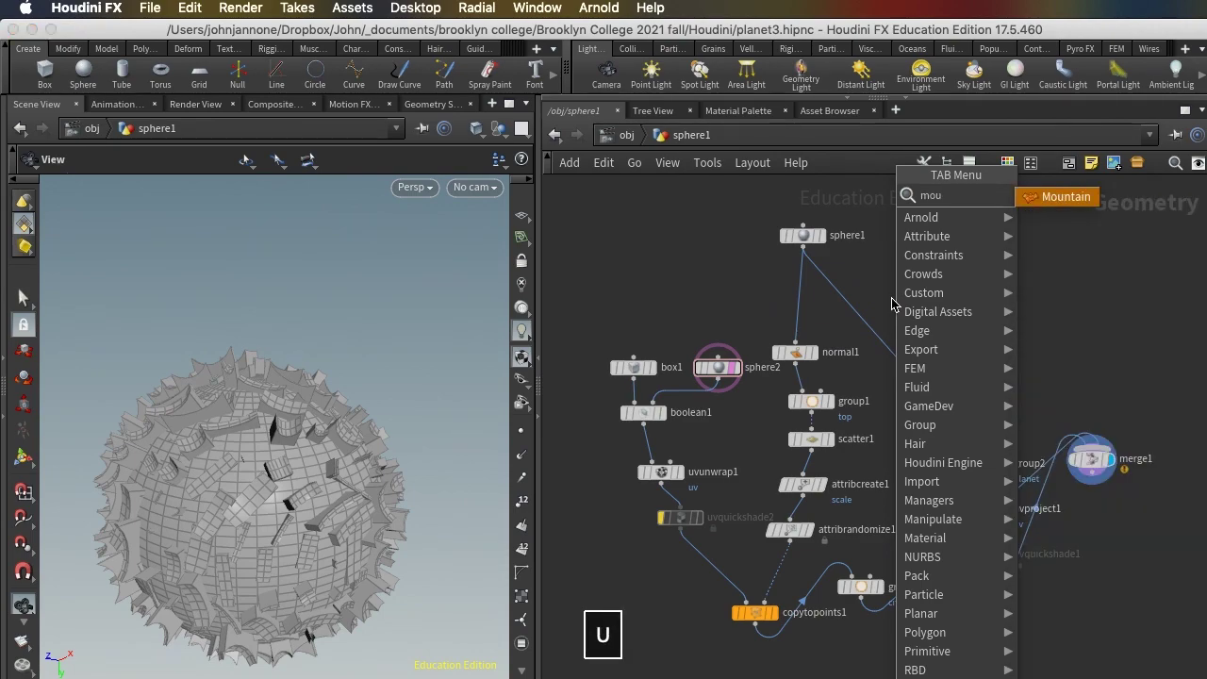
key("Return")
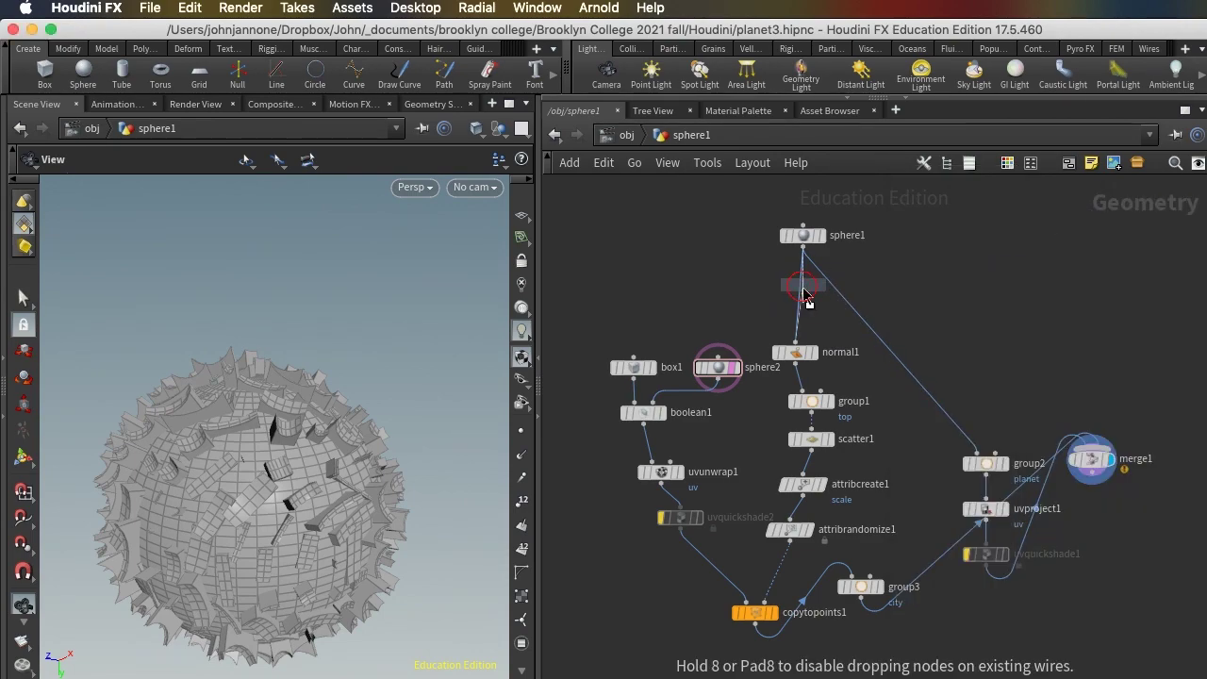
left_click(804, 294)
left_click_drag(275, 515, 281, 390)
left_click(823, 288)
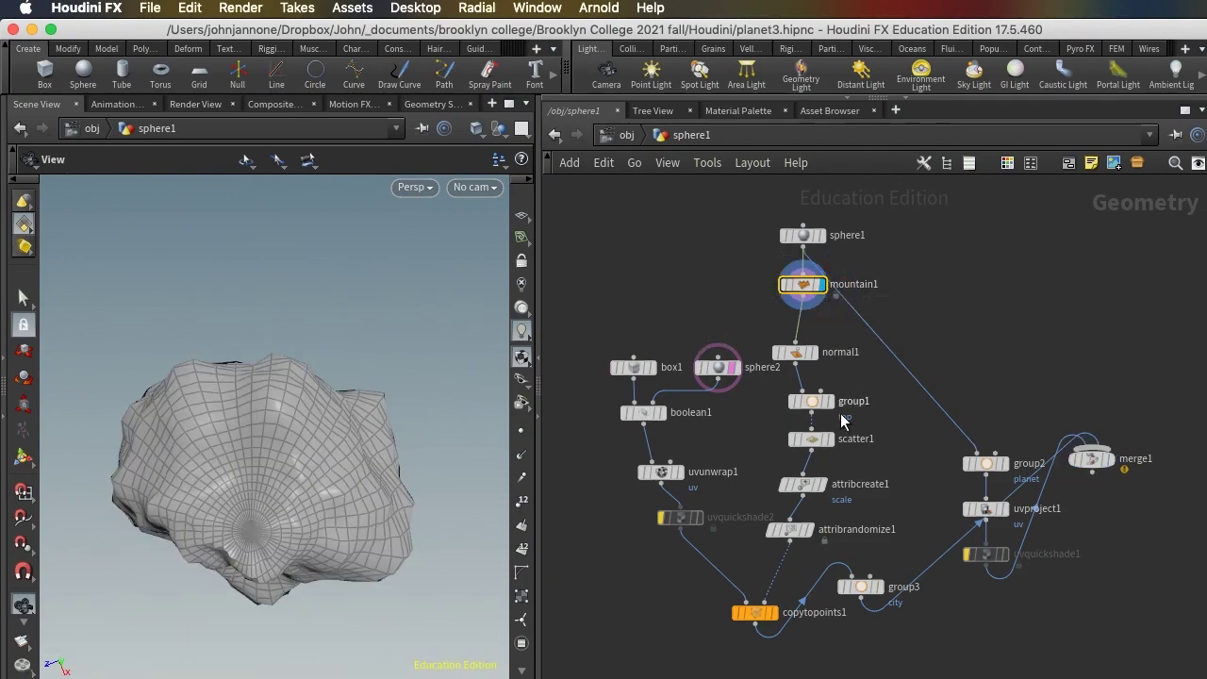
Display scatter1 and copytopoints1 to examine how the points and buildings follow the deformed surface
left_click(826, 440)
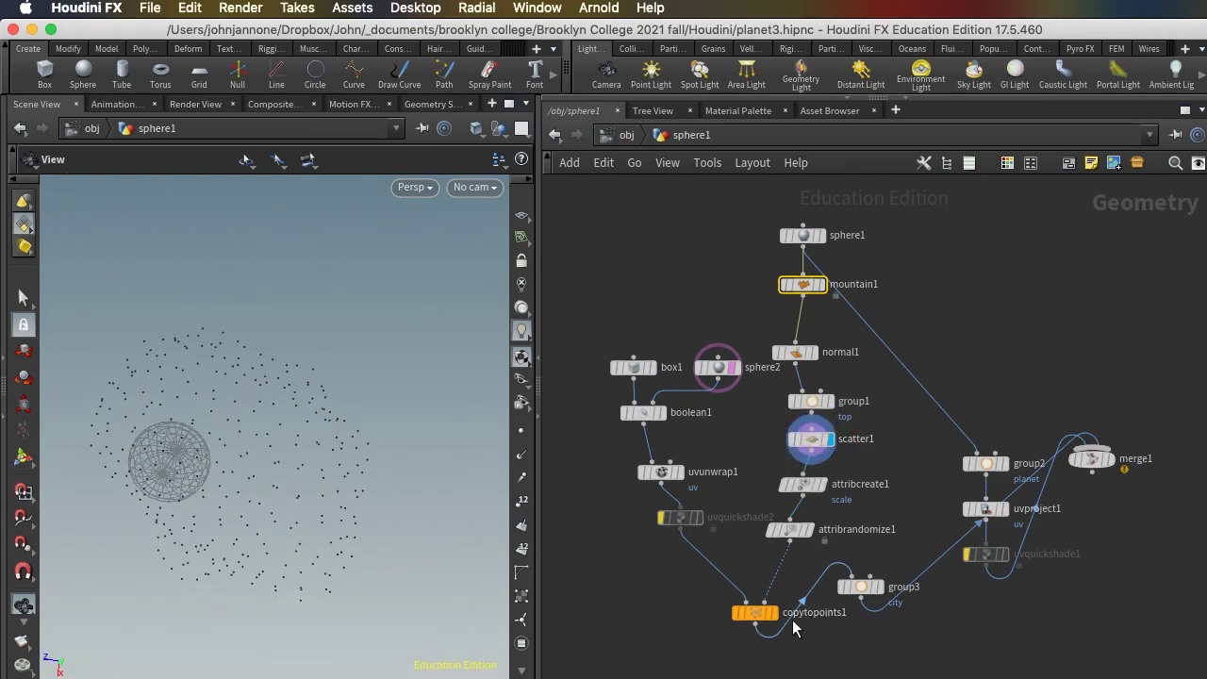
left_click(771, 613)
mouse_move(220, 461)
left_mouse_down()
mouse_move(256, 423)
mouse_move(214, 458)
left_mouse_up()
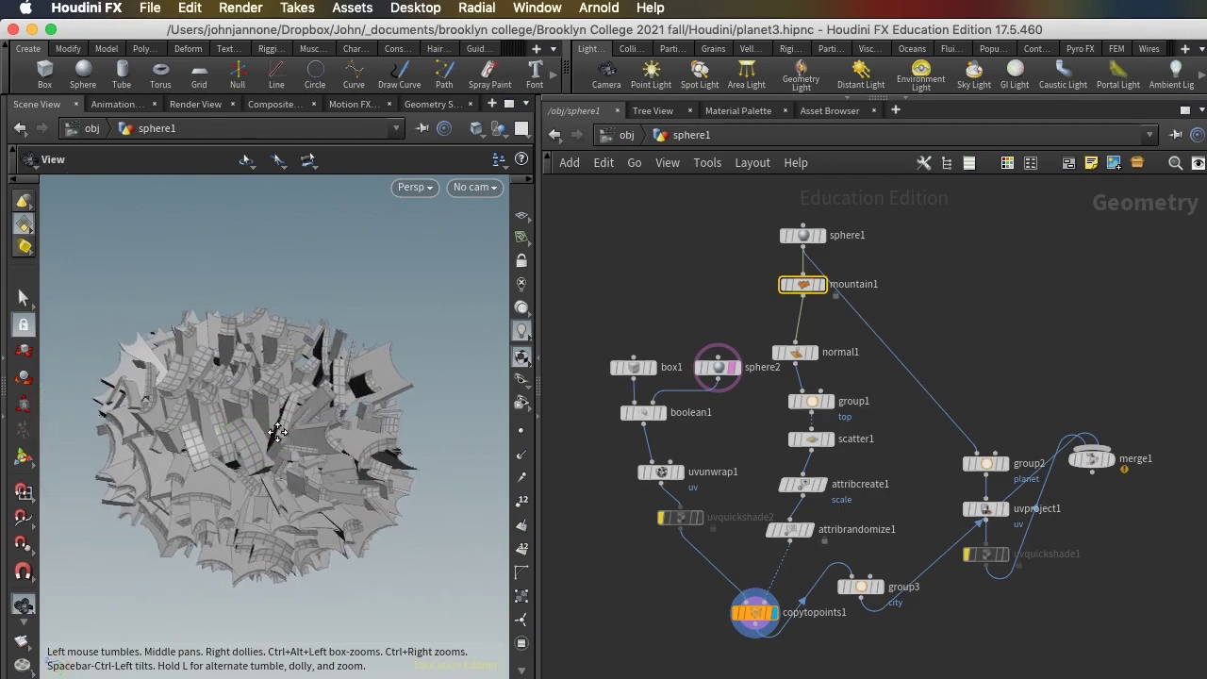
scroll(274, 439, "down", 3)
scroll(282, 436, "up", 8)
scroll(283, 435, "down", 5)
mouse_move(283, 436)
left_mouse_down()
mouse_move(251, 463)
mouse_move(273, 496)
mouse_move(269, 440)
mouse_move(269, 512)
mouse_move(278, 429)
left_mouse_up()
Display mountain1 again and wire both mountain1 and sphere1 into a new Merge node beside them
left_click(821, 235)
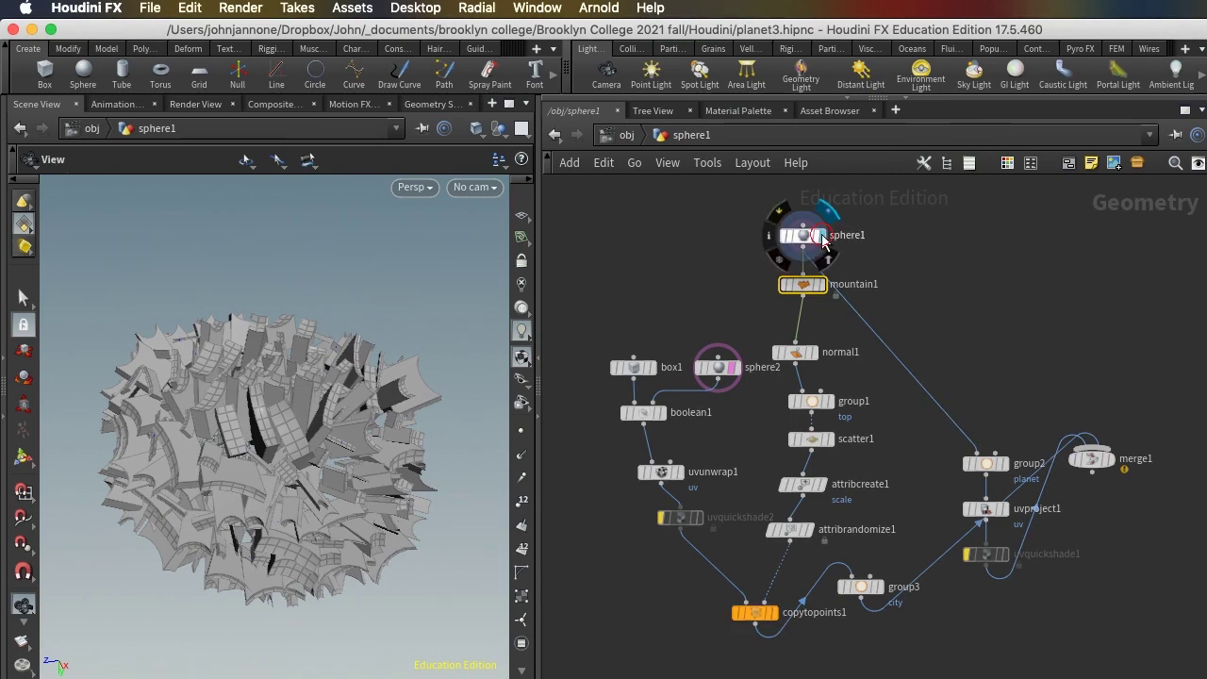
left_click(821, 284)
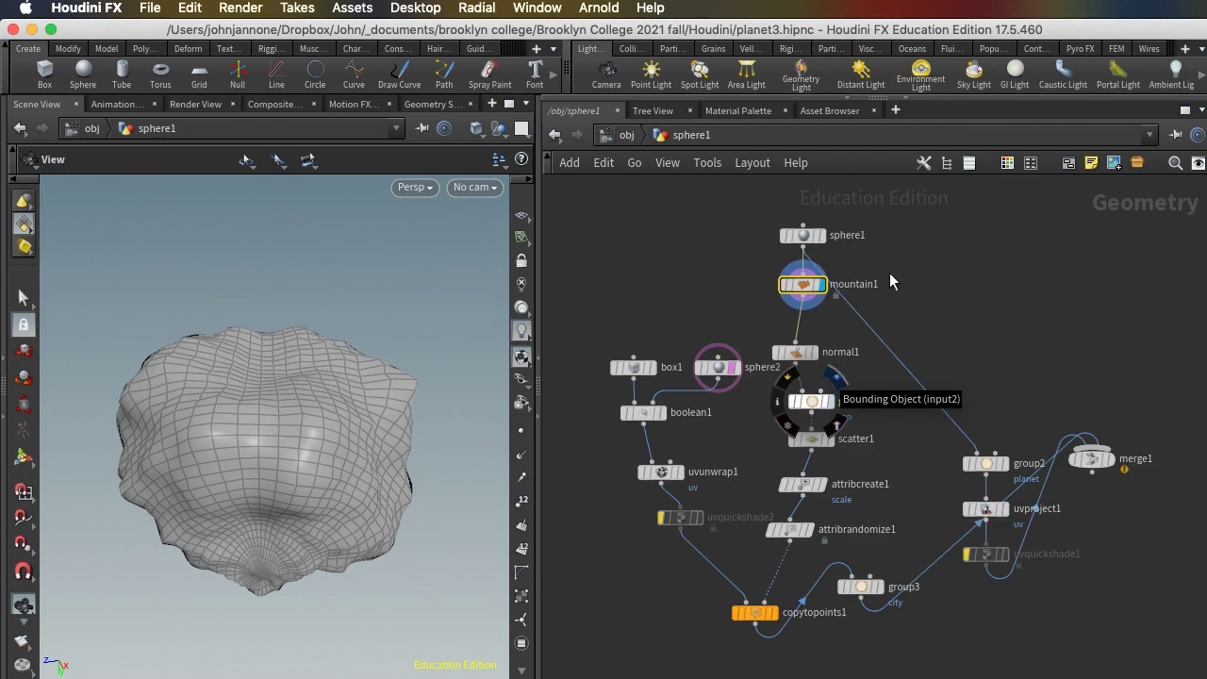
left_click_drag(803, 235, 778, 229)
left_click_drag(813, 298, 760, 283)
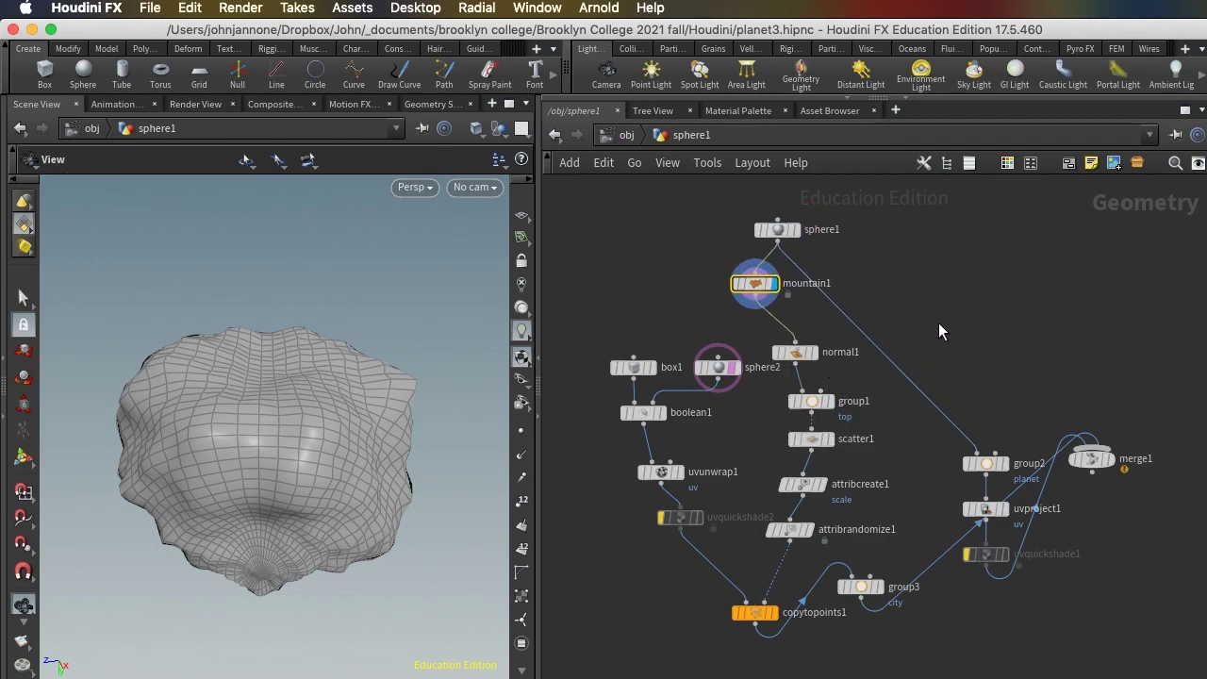
key("Tab")
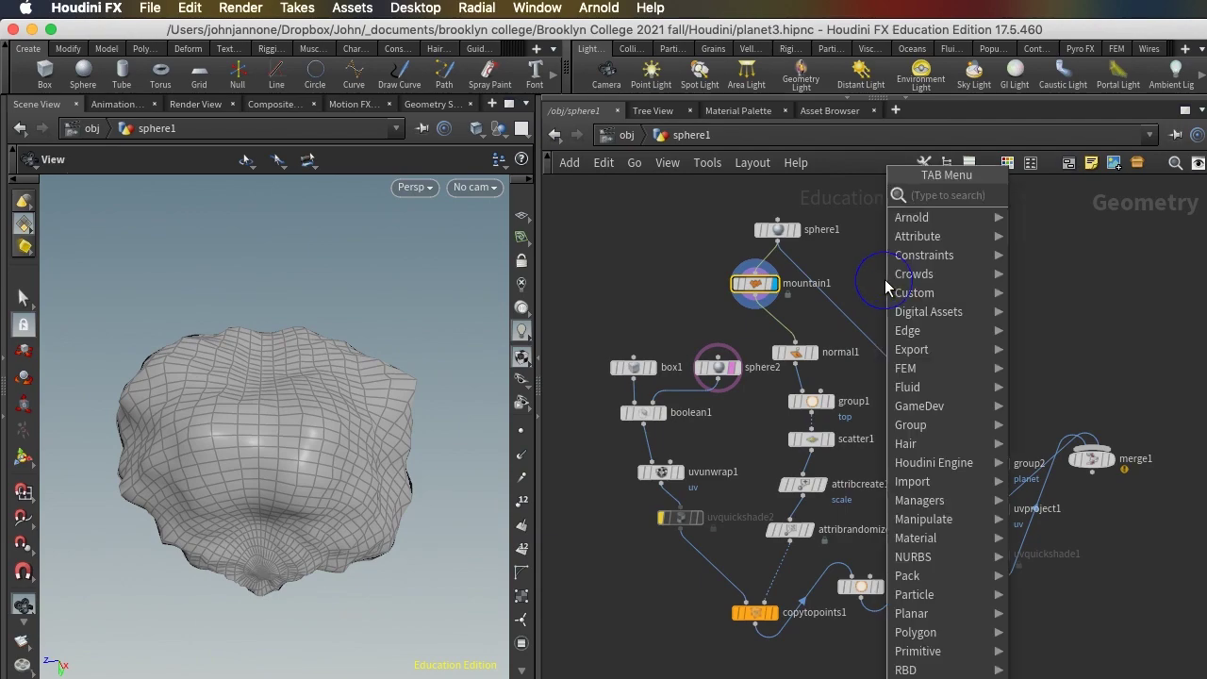
type("merge")
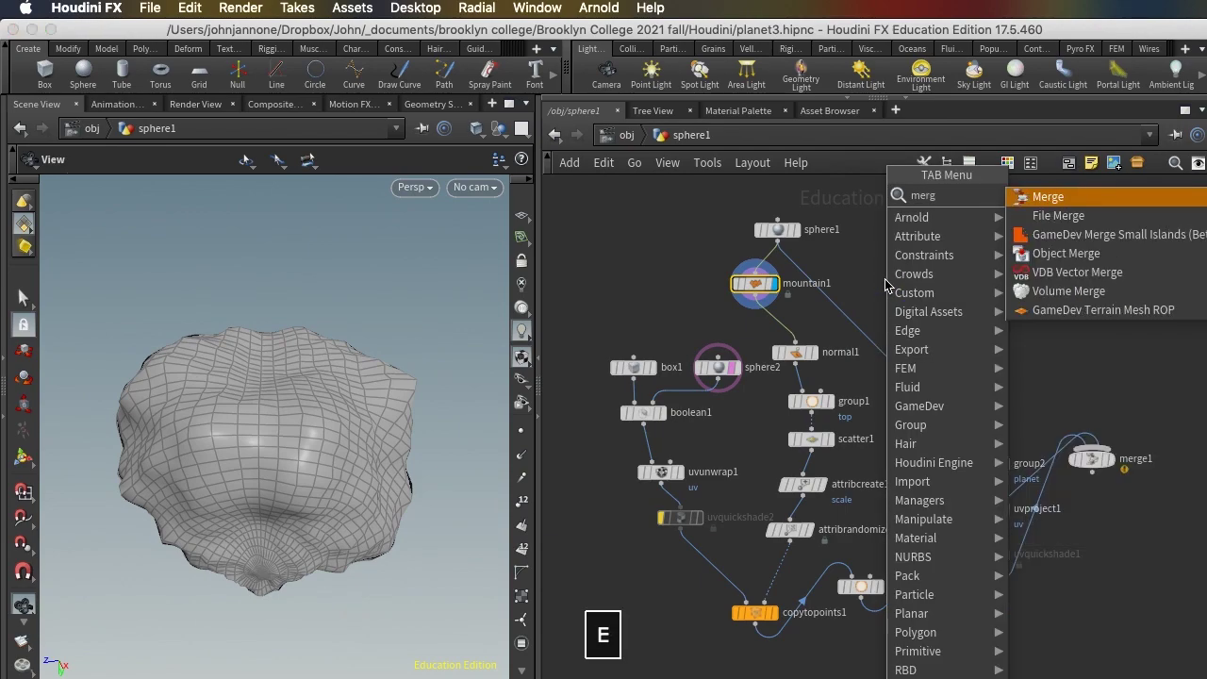
left_click(1028, 200)
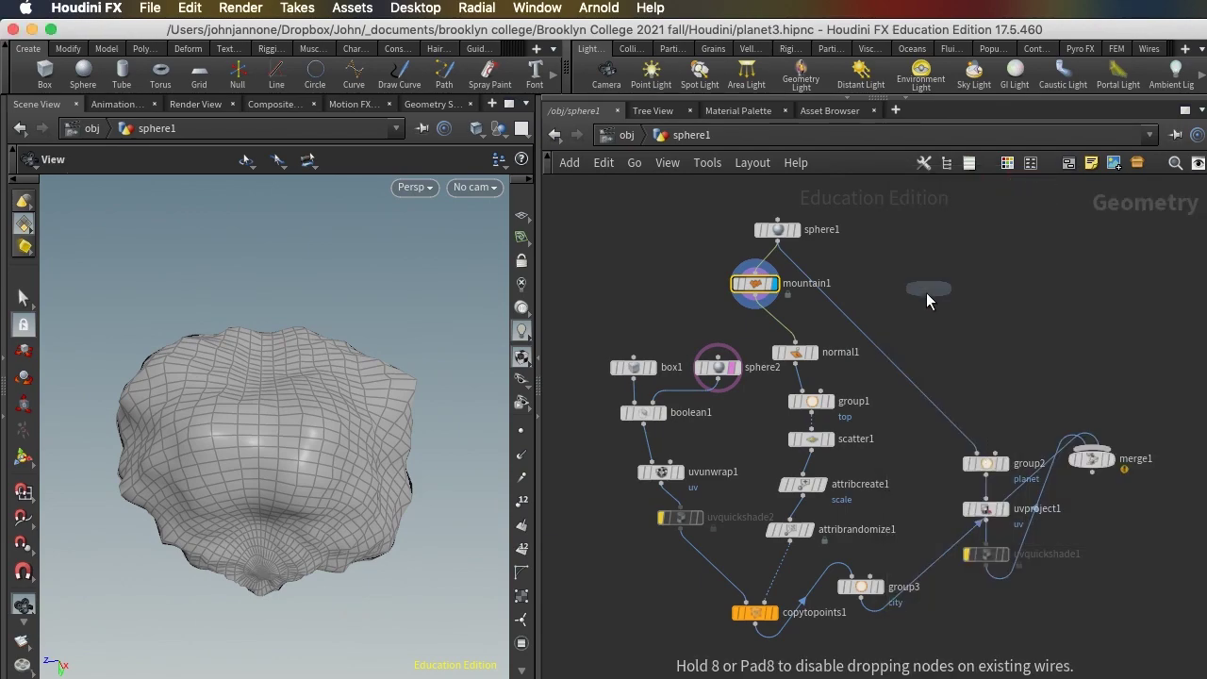
left_click(920, 298)
left_click_drag(787, 295, 913, 293)
left_click_drag(781, 244, 917, 295)
Insert a Color node on the connection between sphere1 and merge2
key("Tab")
type("co")
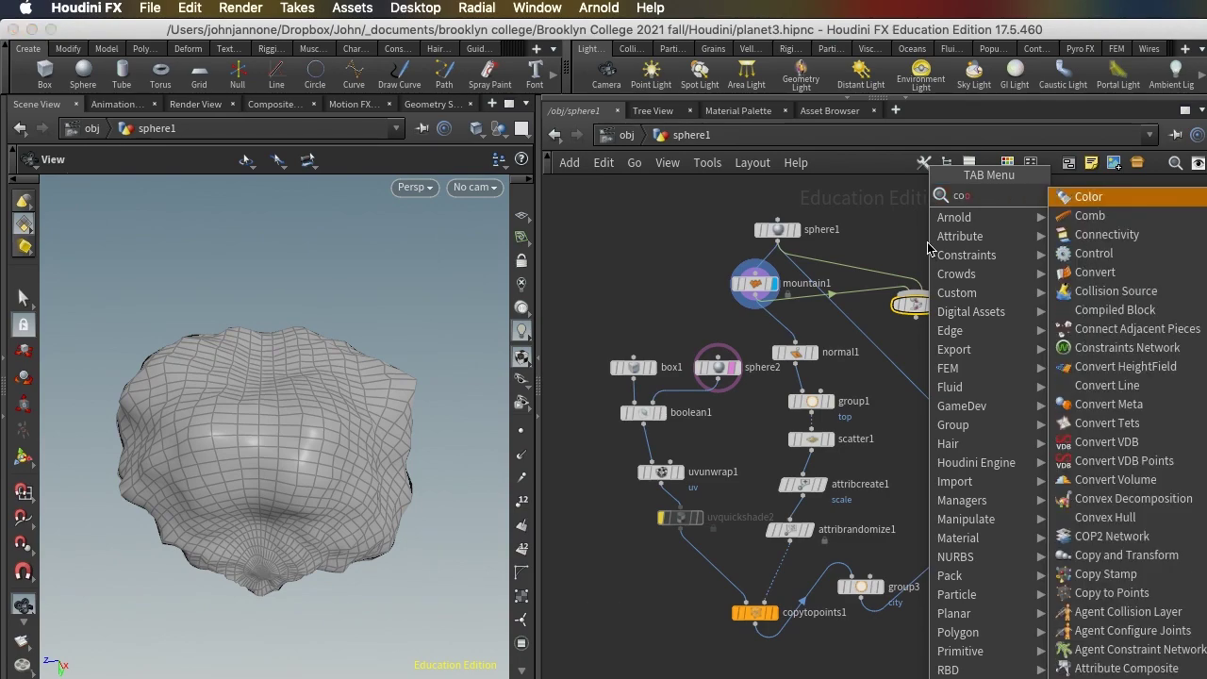
type("lor")
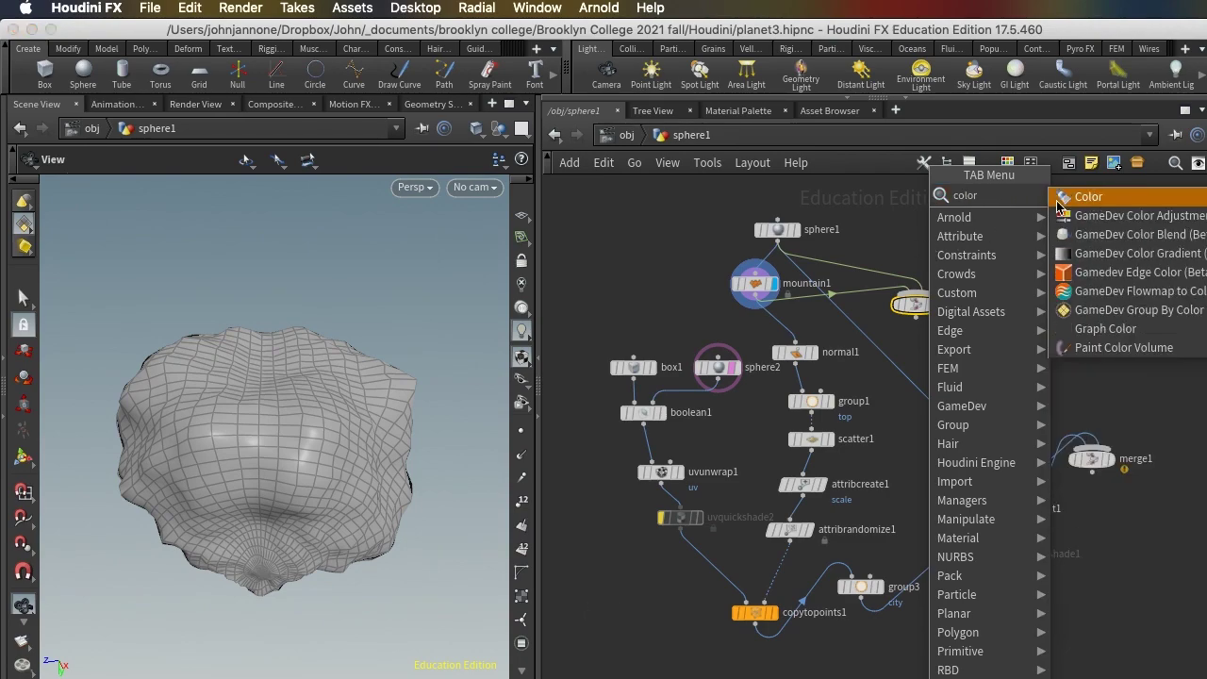
key("Return")
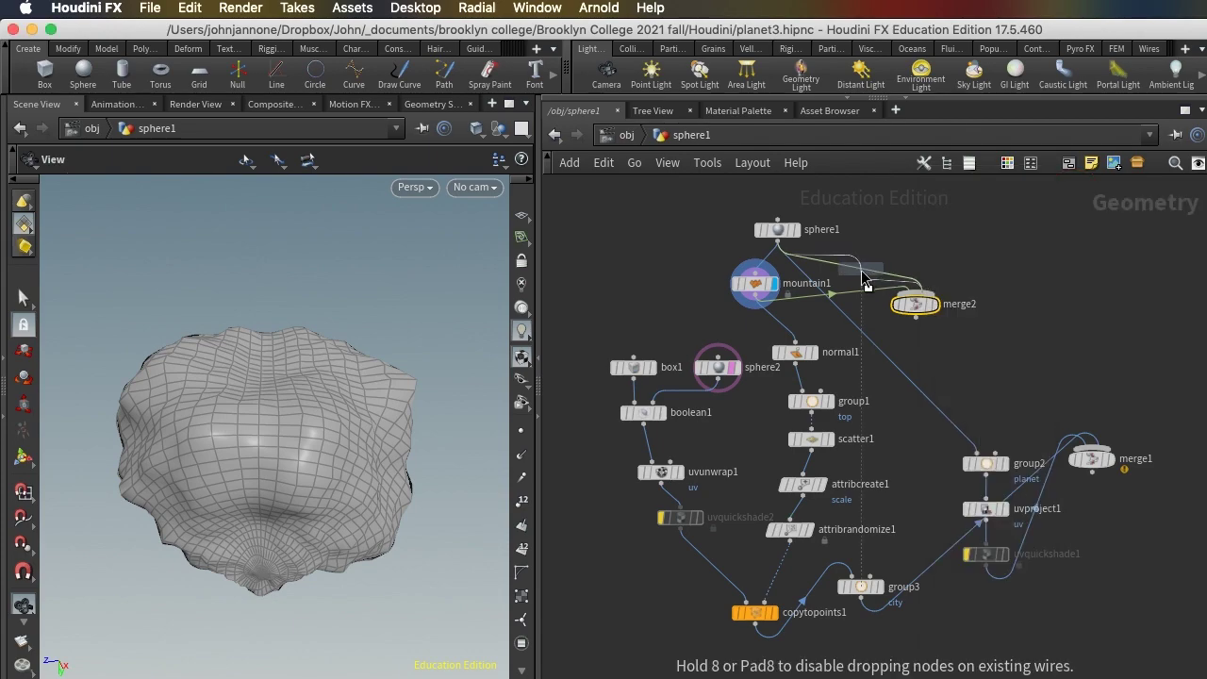
left_click(864, 279)
left_click_drag(858, 271, 890, 263)
Set the color1 node's color to the saturated blue 0007FF for the undeformed sphere
left_click(846, 99)
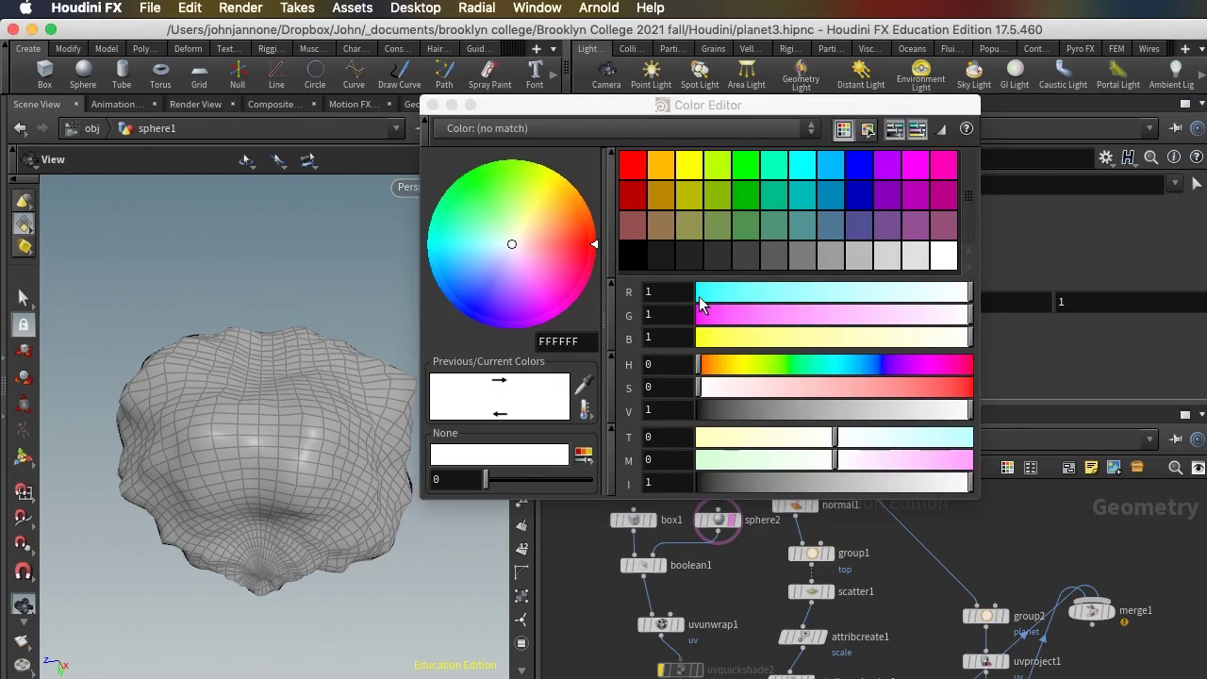
mouse_move(525, 302)
left_mouse_down()
mouse_move(479, 281)
mouse_move(469, 311)
left_mouse_up()
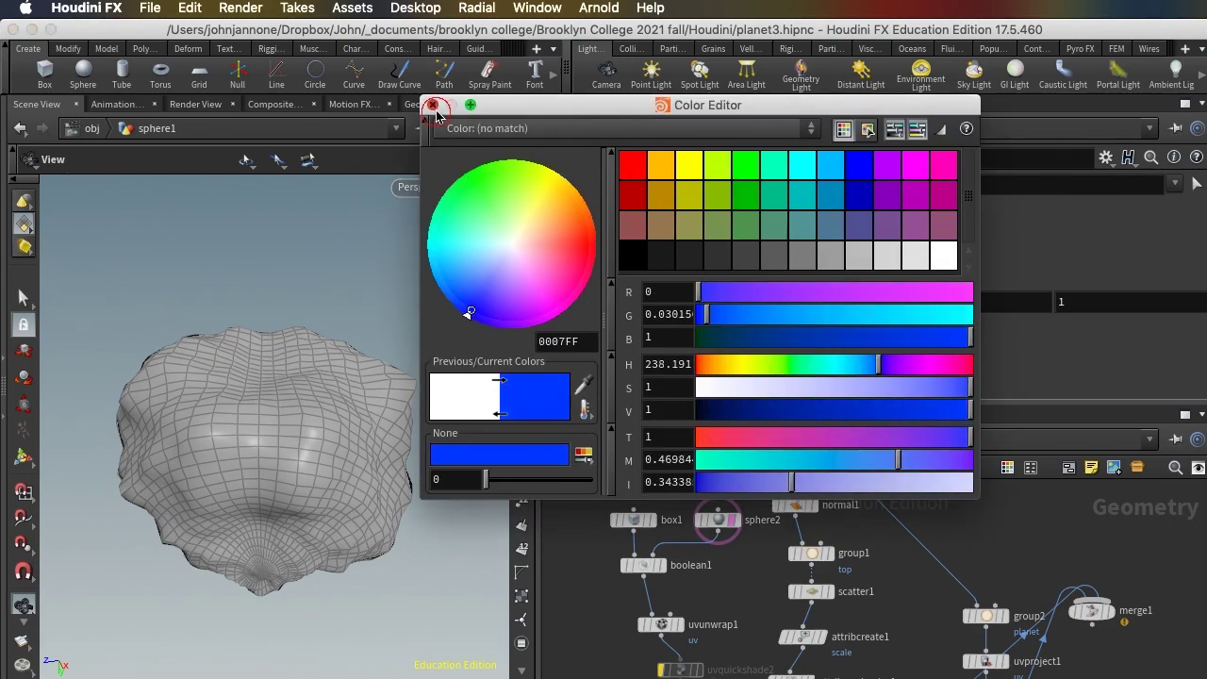
left_click(432, 105)
scroll(976, 545, "up", 3)
scroll(980, 539, "down", 3)
scroll(980, 539, "up", 2)
left_click(846, 397)
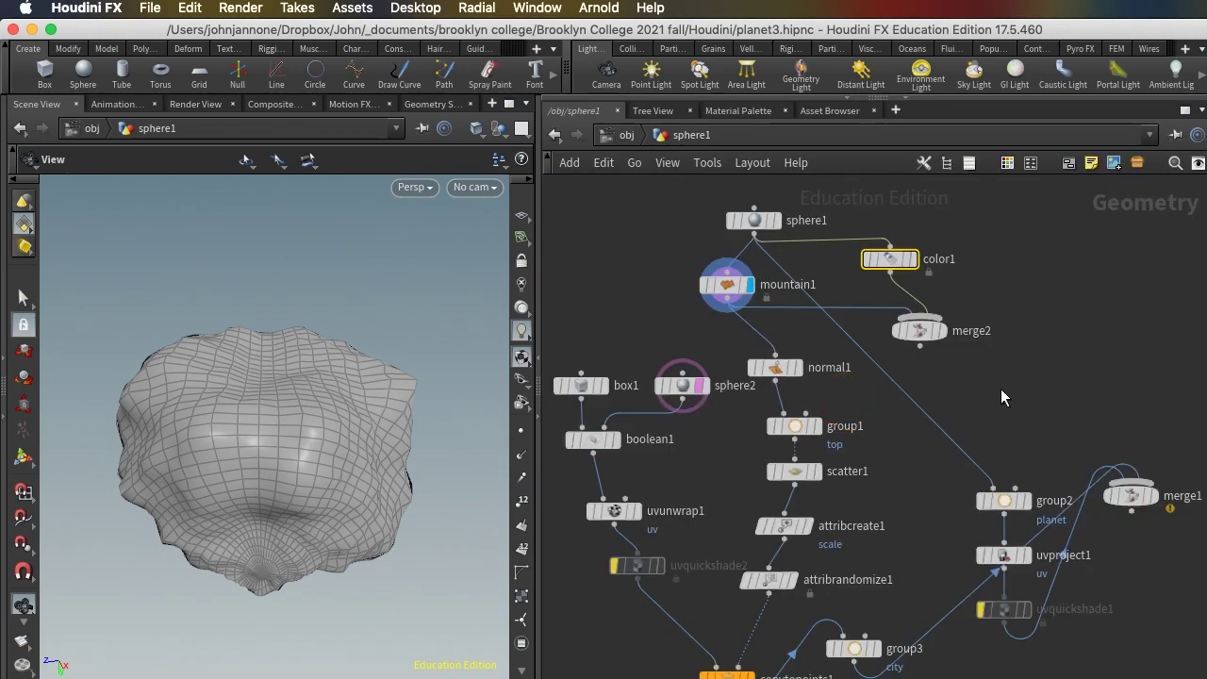
Display merge2 and examine the blue ocean sphere and the raised land from several sides
left_click(943, 330)
left_click_drag(474, 604, 287, 448)
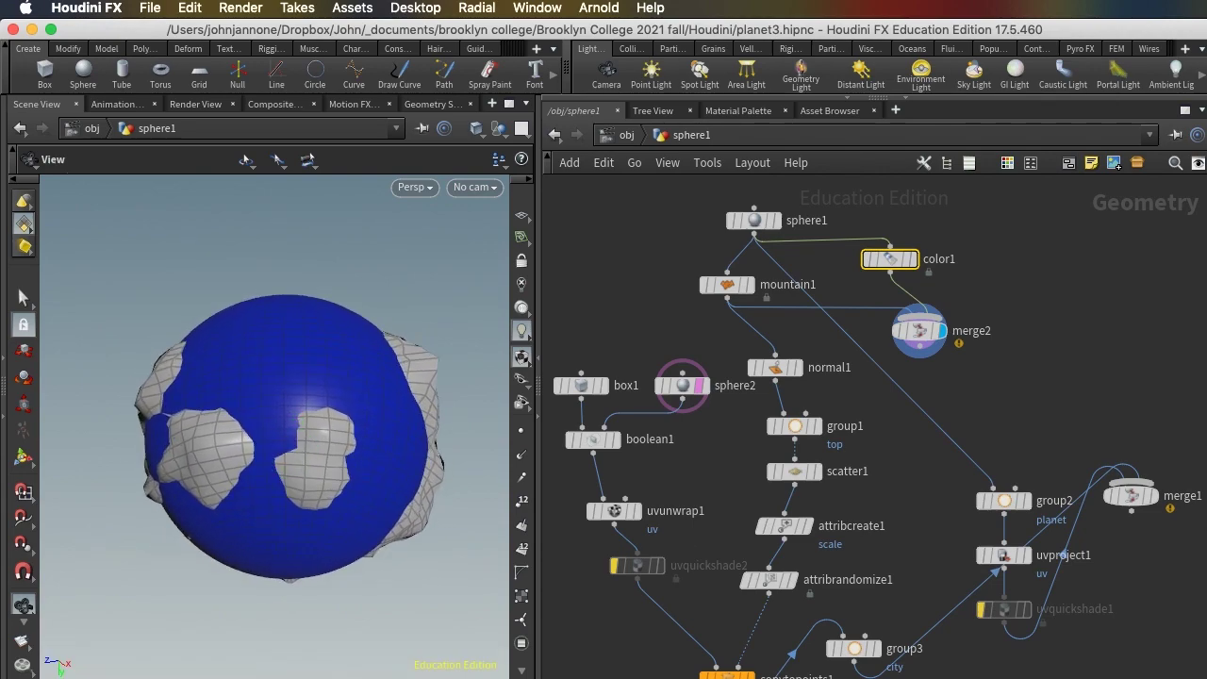
mouse_move(911, 347)
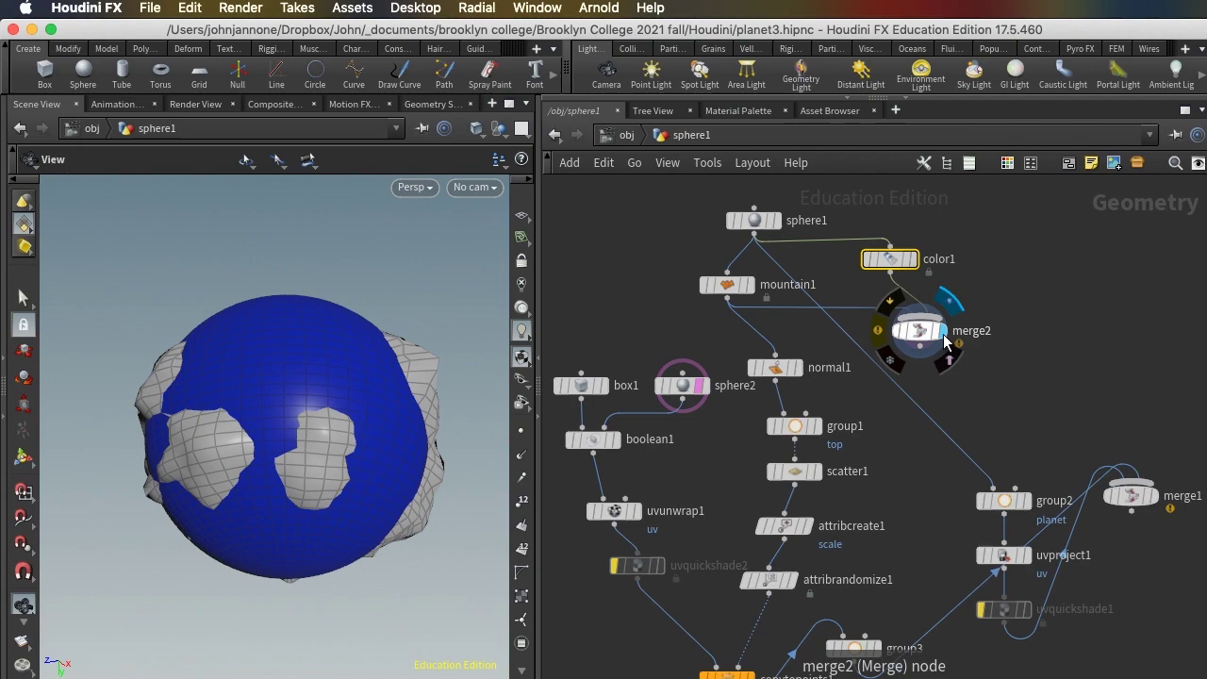
left_click_drag(342, 427, 286, 419)
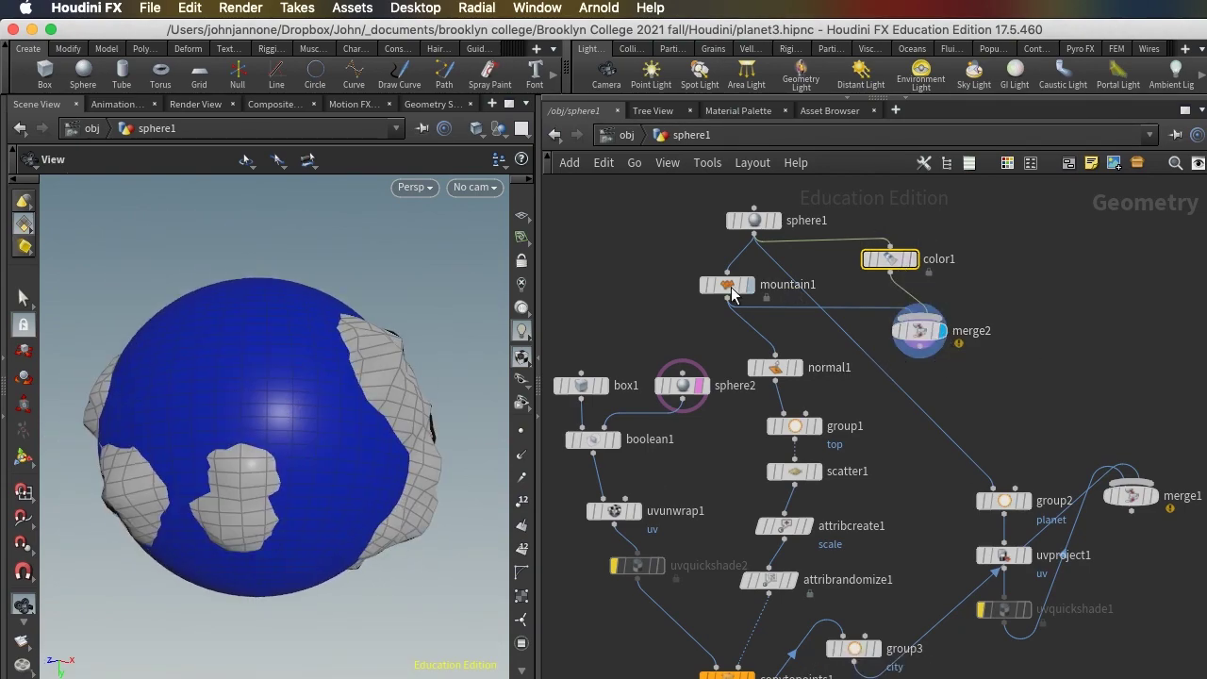
Set mountain1's height to 0.25 and slightly reduce its element size
left_click(733, 285)
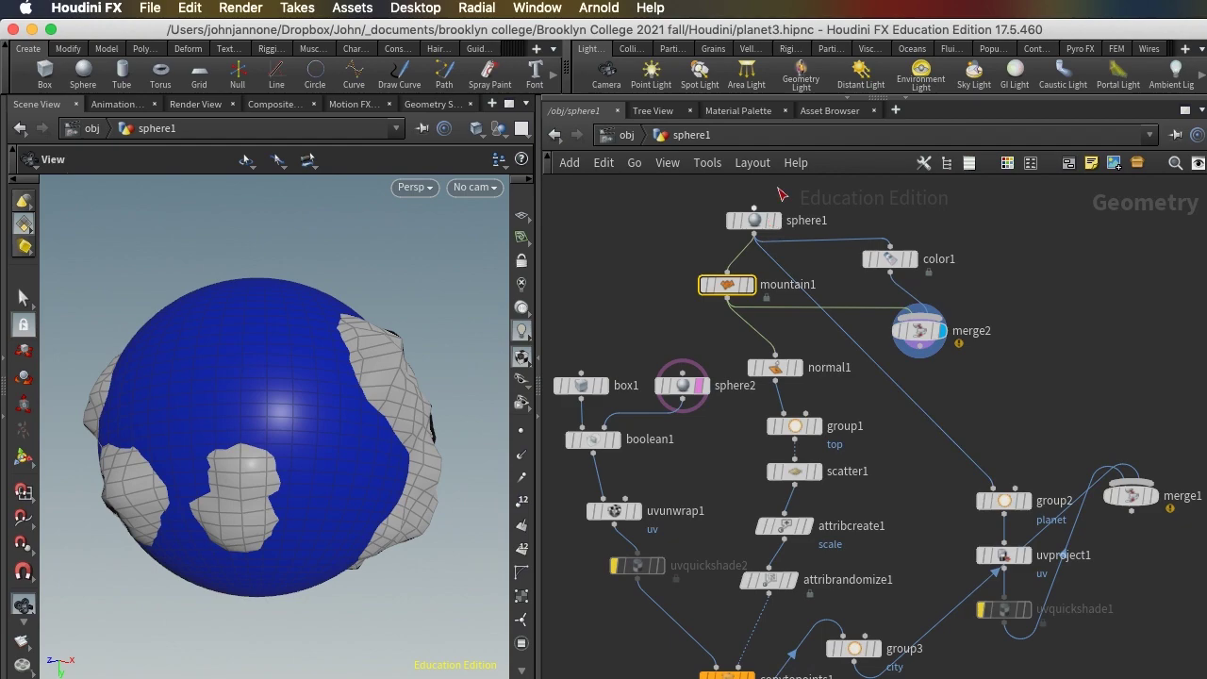
left_click(842, 100)
left_click_drag(813, 233, 782, 233)
left_click_drag(377, 439, 251, 443)
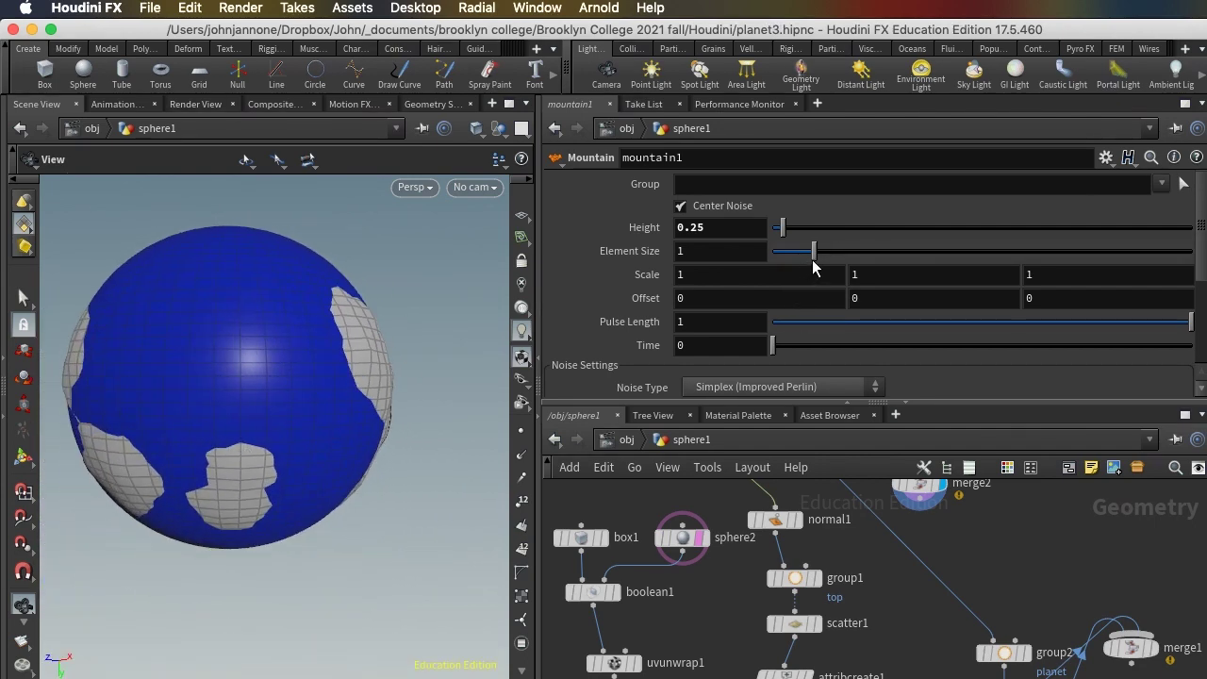
mouse_move(813, 253)
left_mouse_down()
mouse_move(827, 254)
mouse_move(804, 254)
left_mouse_up()
left_click_drag(373, 435, 247, 420)
Set mountain1's noise to 9 max octaves, lacunarity 1.617 and roughness 0.577
scroll(633, 303, "down", 6)
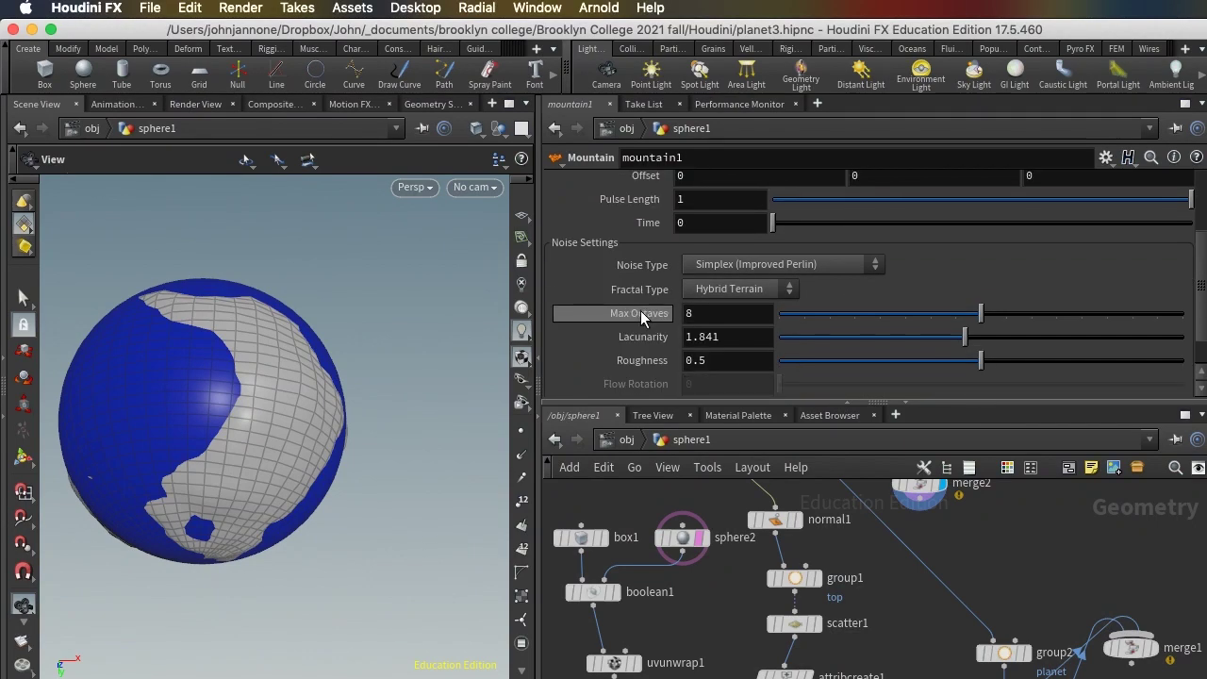
left_click_drag(967, 293, 990, 277)
left_click_drag(966, 325, 1018, 316)
mouse_move(226, 404)
left_mouse_down()
mouse_move(188, 396)
mouse_move(240, 388)
mouse_move(218, 411)
left_mouse_up()
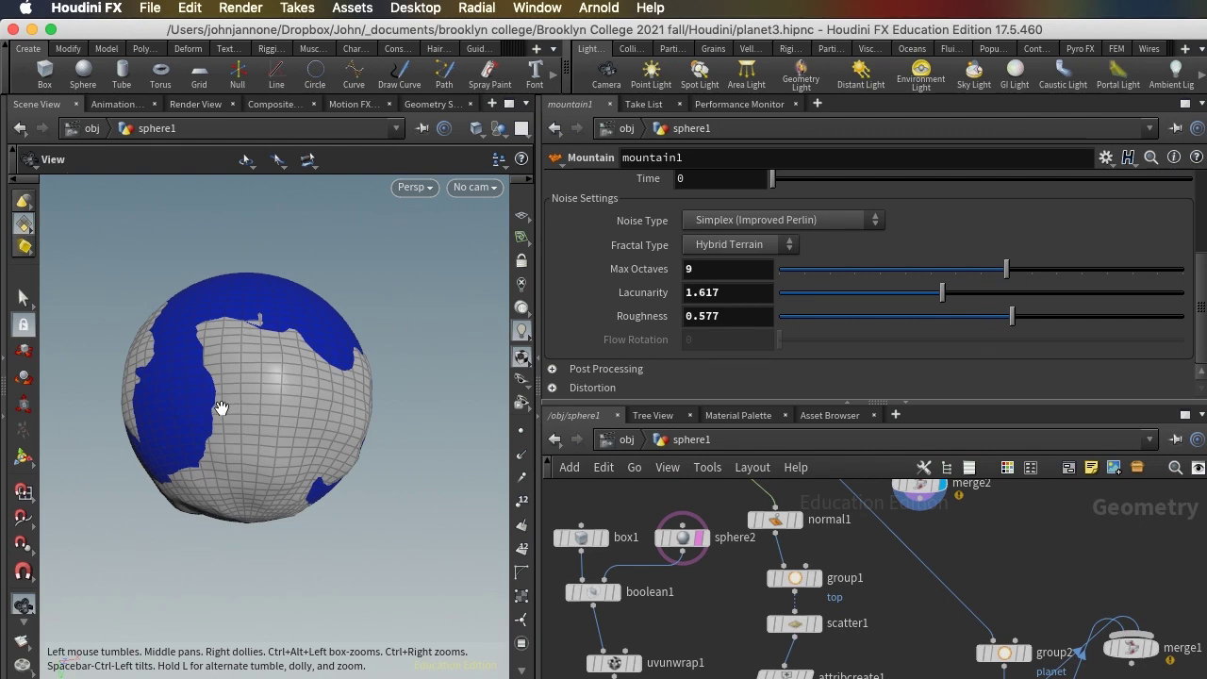
Move the building and scatter node branches down to make room between mountain1 and normal1
left_click(848, 399)
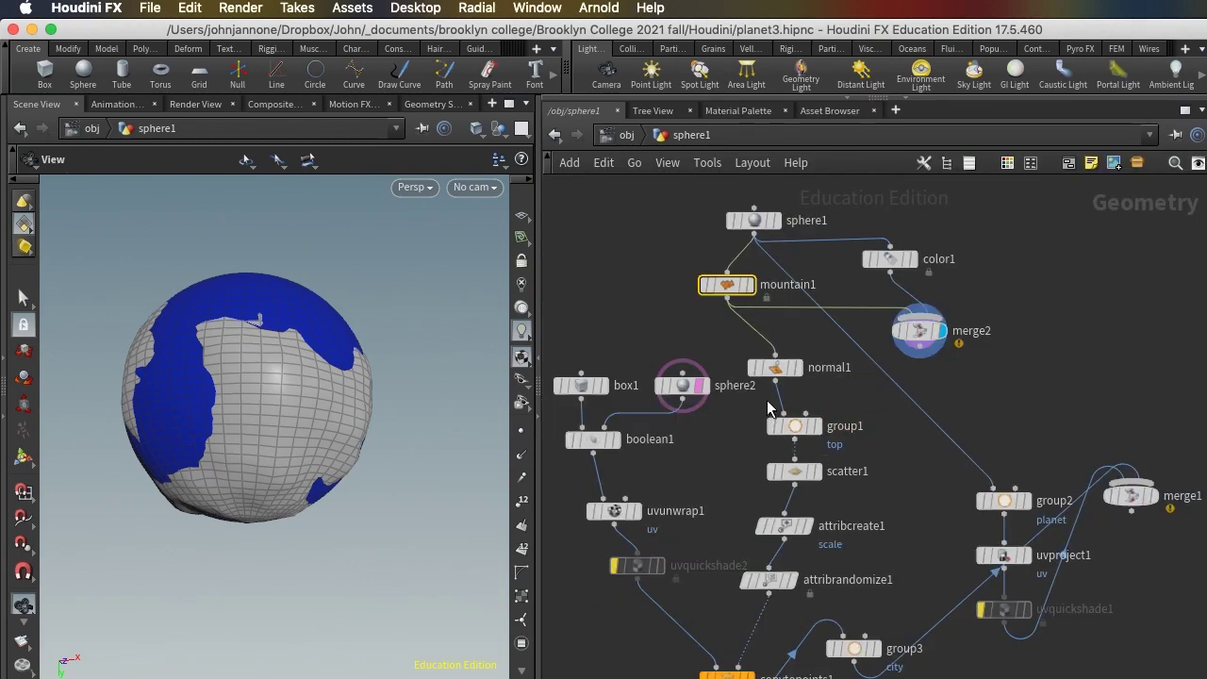
left_click_drag(568, 359, 847, 678)
left_click_drag(783, 367, 783, 415)
left_click(783, 357)
Insert a Group node between mountain1 and normal1 and display it
key("Tab")
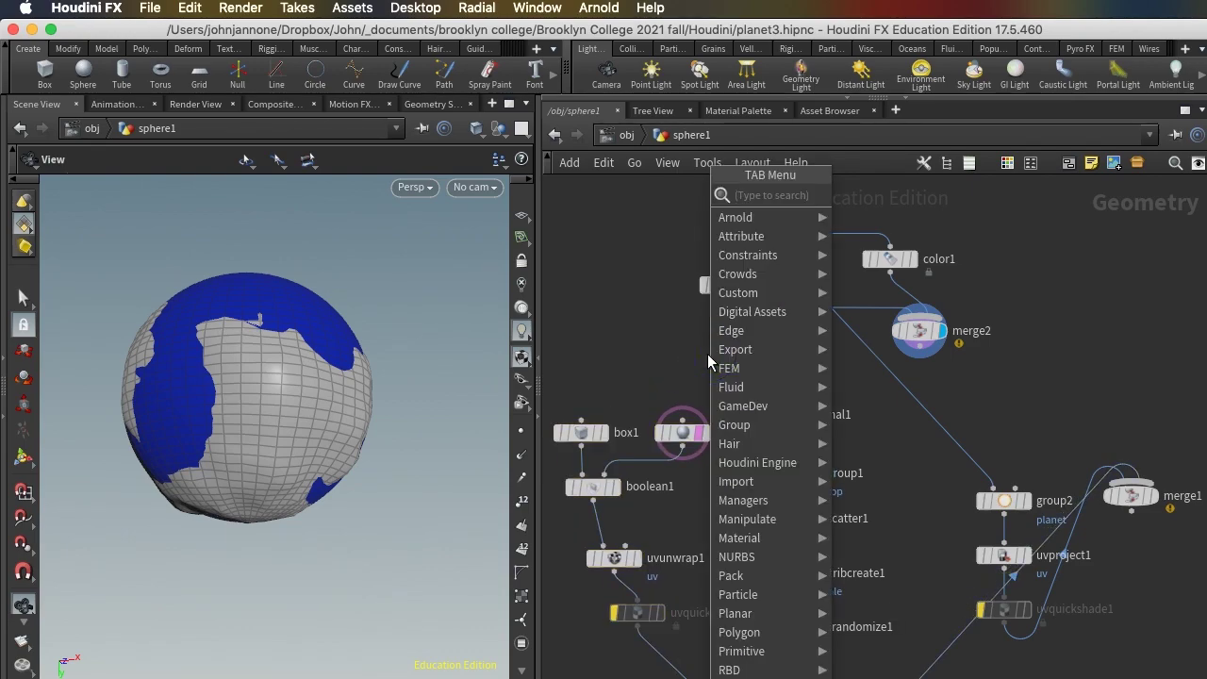
type("grou")
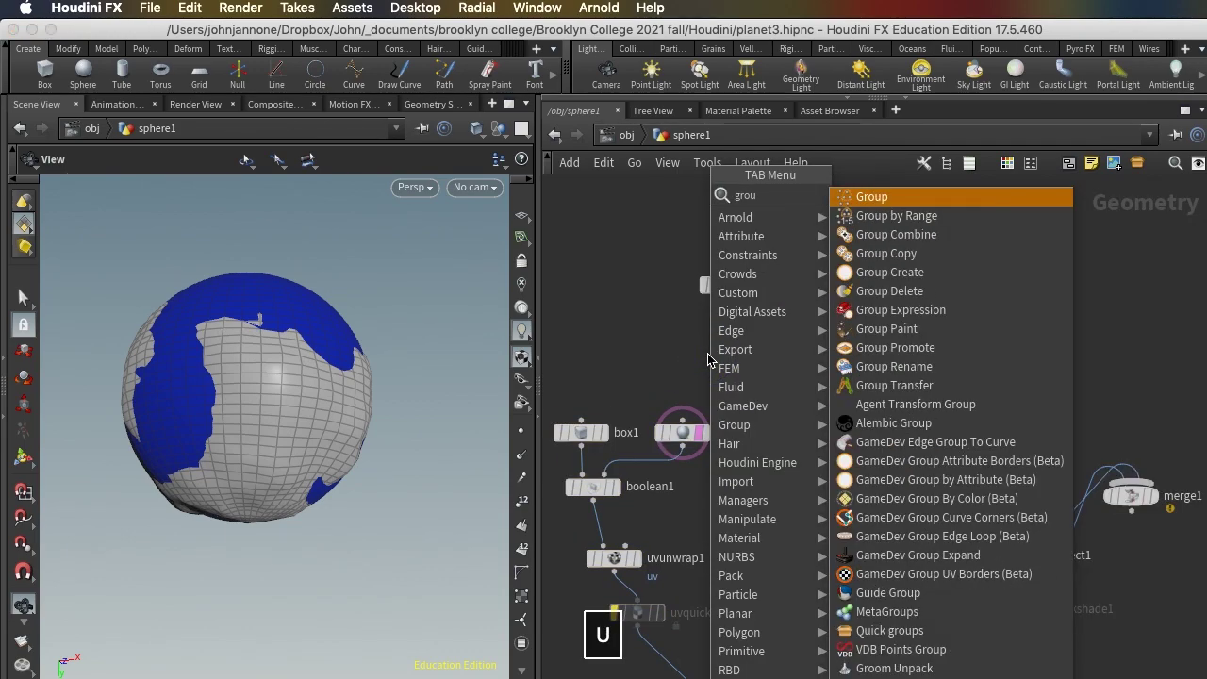
left_click(865, 201)
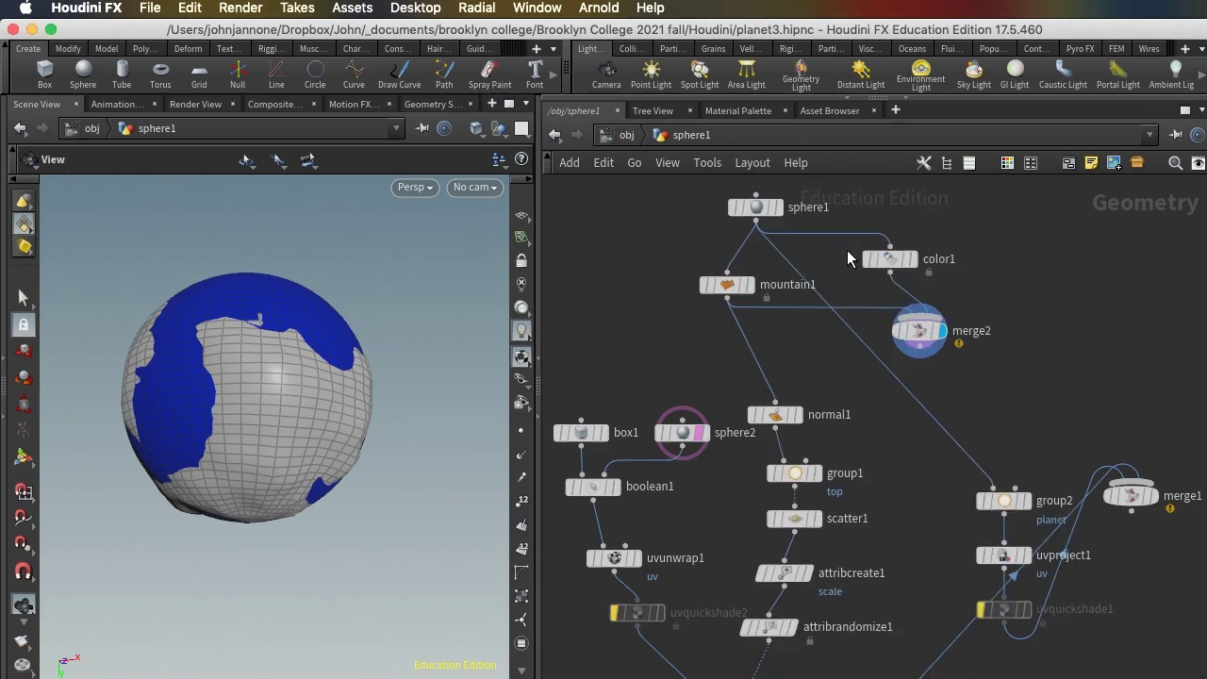
left_click(745, 354)
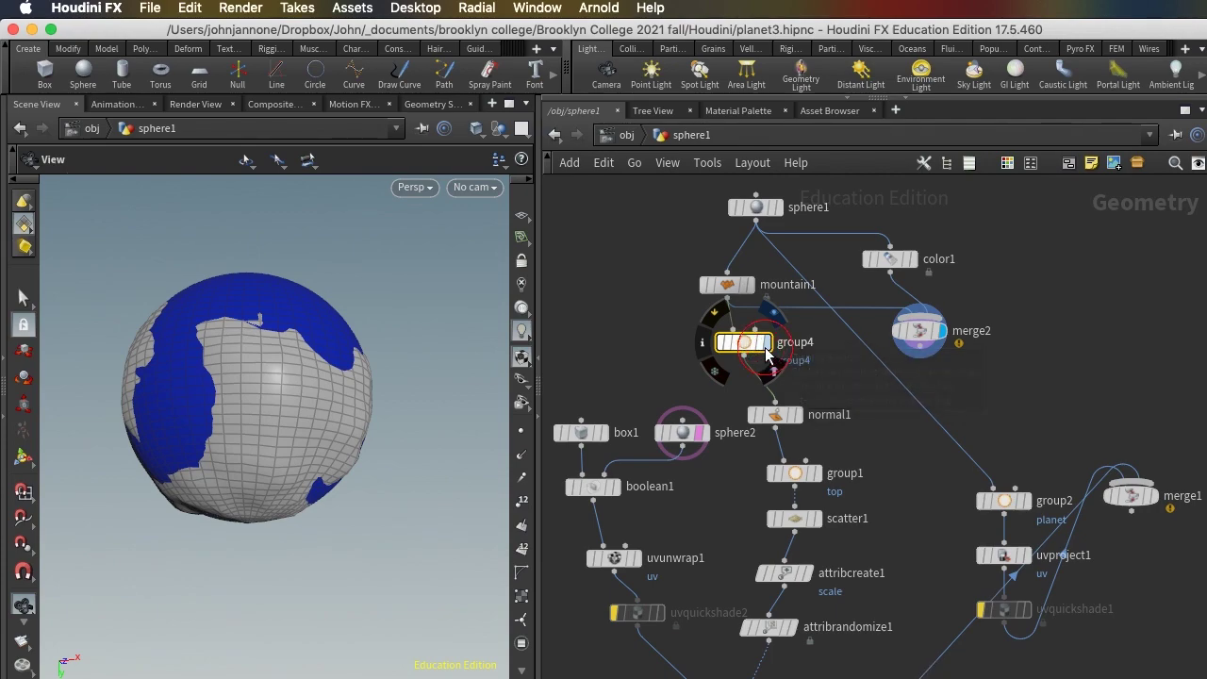
left_click(764, 345)
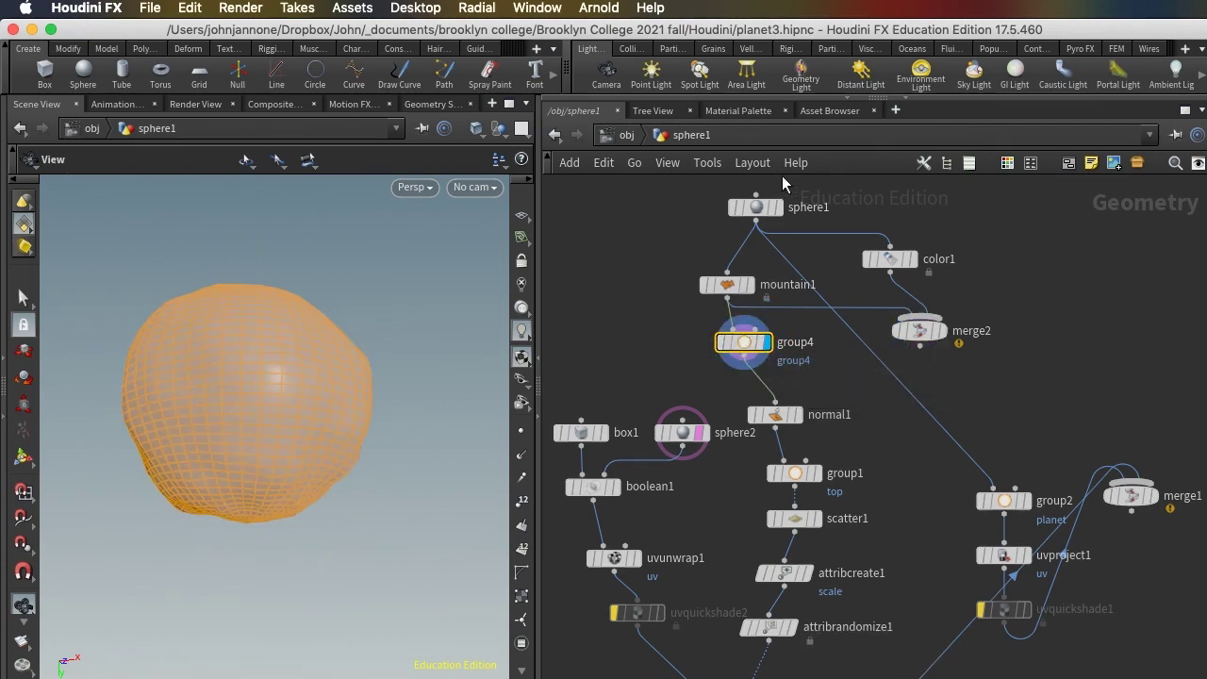
Enable Keep in Bounding Regions on group4 and set its bounding type to Bounding Sphere
left_click(843, 102)
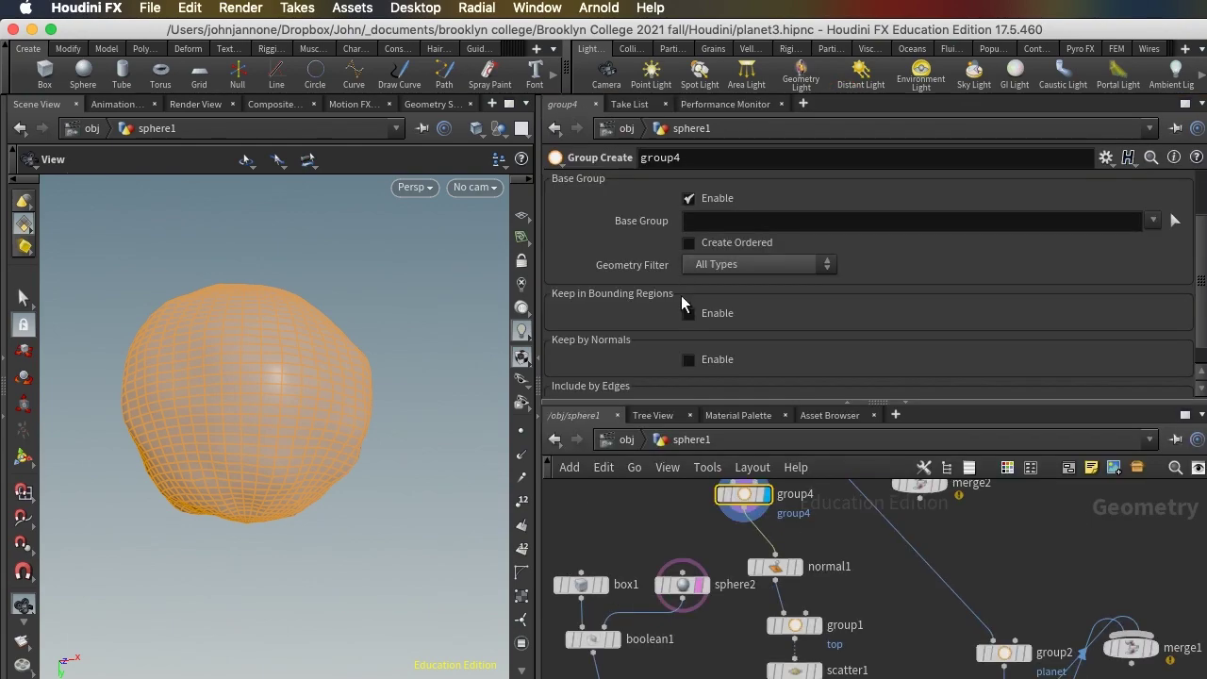
left_click(688, 313)
scroll(688, 311, "down", 2)
left_click(761, 270)
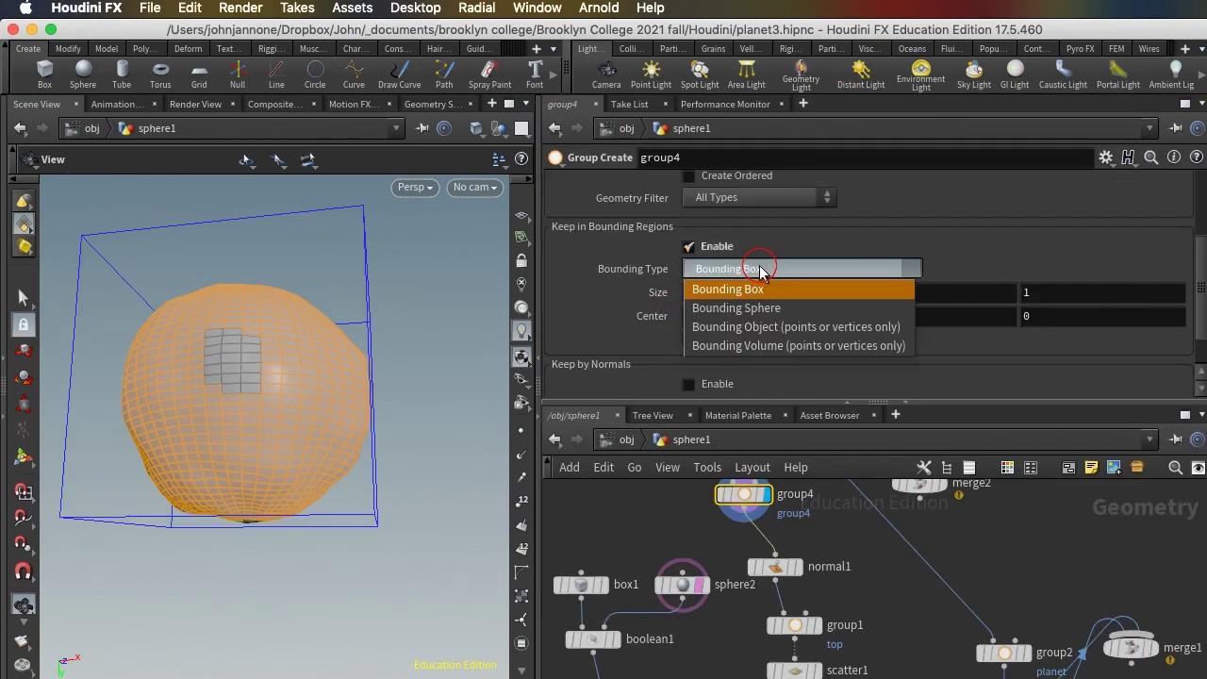
left_click(761, 309)
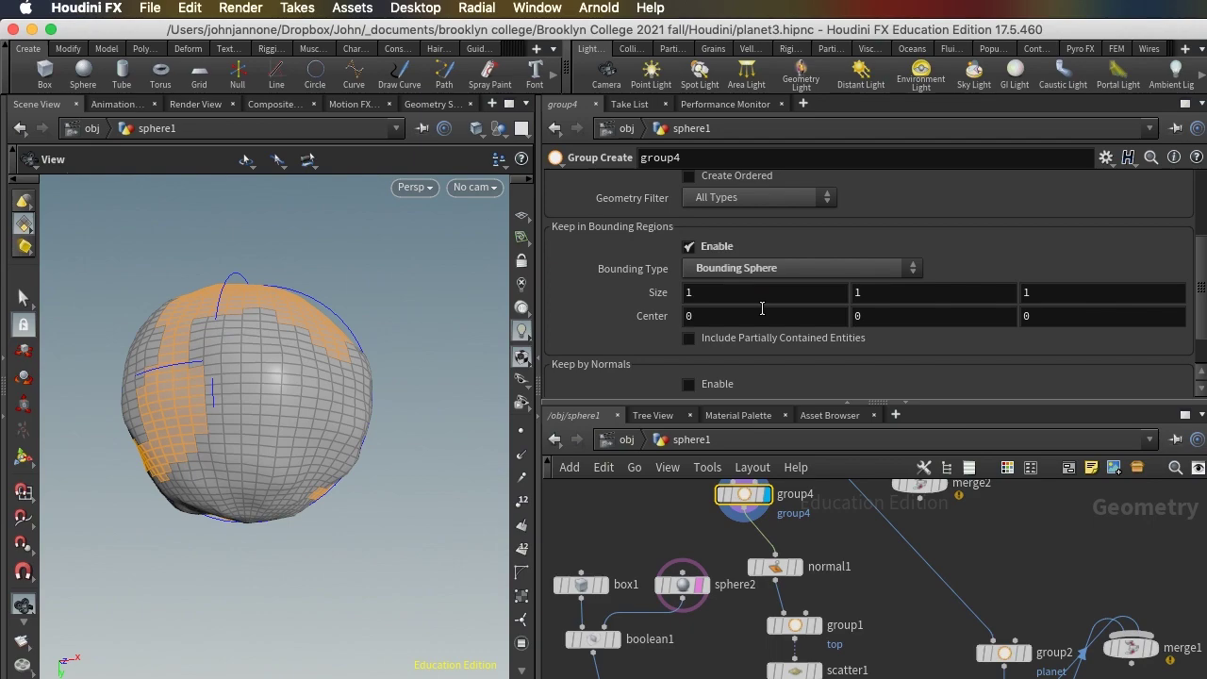
Display merge2 to compare the ocean coverage with the grouped faces, and return the display to group4
mouse_move(269, 417)
left_mouse_down()
mouse_move(291, 383)
mouse_move(229, 377)
mouse_move(249, 415)
mouse_move(262, 390)
mouse_move(291, 391)
mouse_move(272, 366)
mouse_move(264, 415)
mouse_move(262, 373)
mouse_move(242, 377)
mouse_move(254, 409)
mouse_move(261, 342)
mouse_move(272, 424)
mouse_move(248, 334)
mouse_move(251, 409)
left_mouse_up()
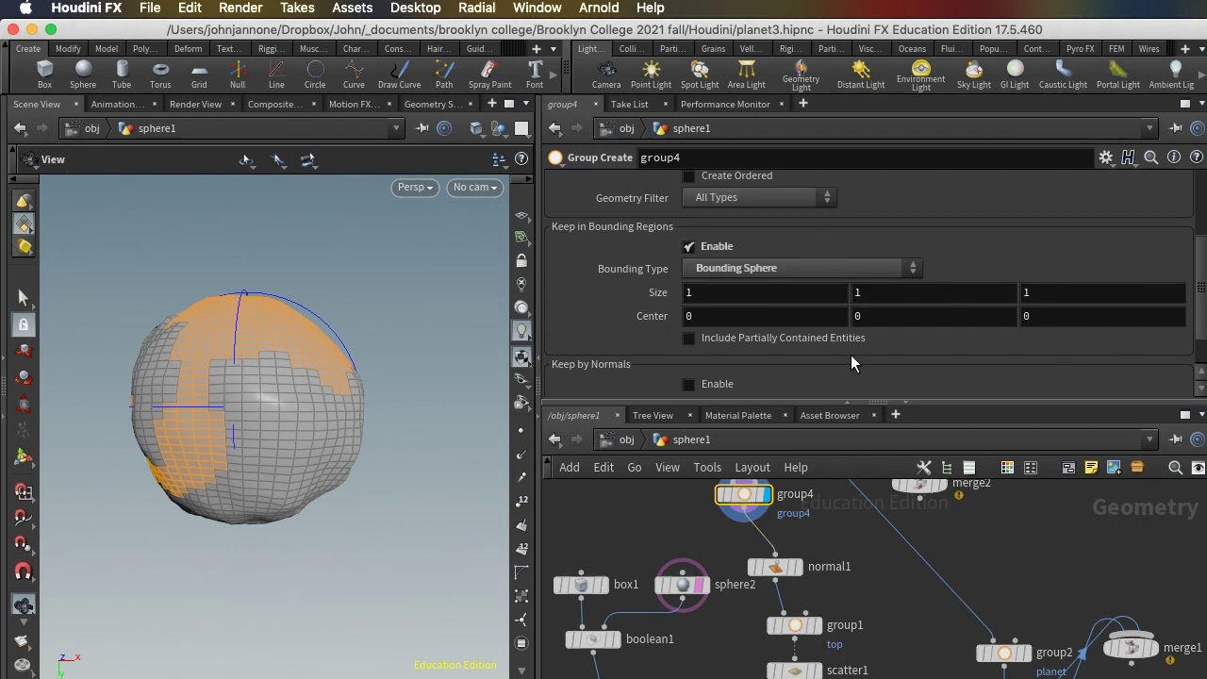
left_click_drag(826, 397, 801, 278)
left_click(943, 421)
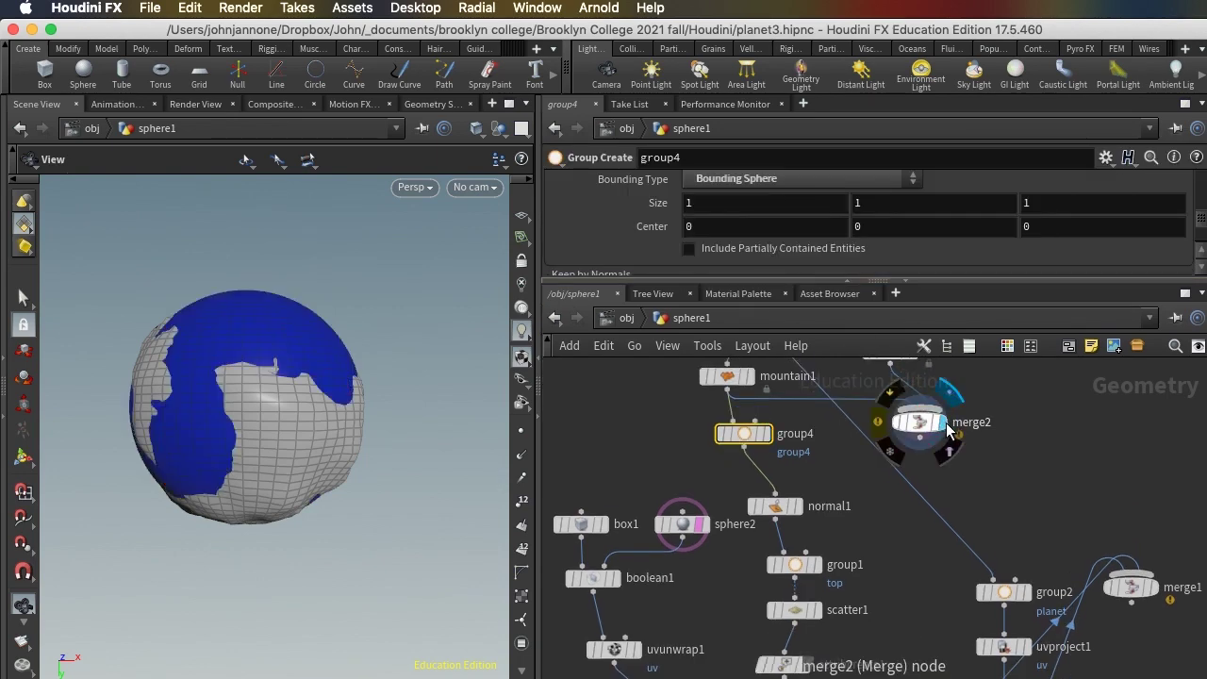
left_click(770, 435)
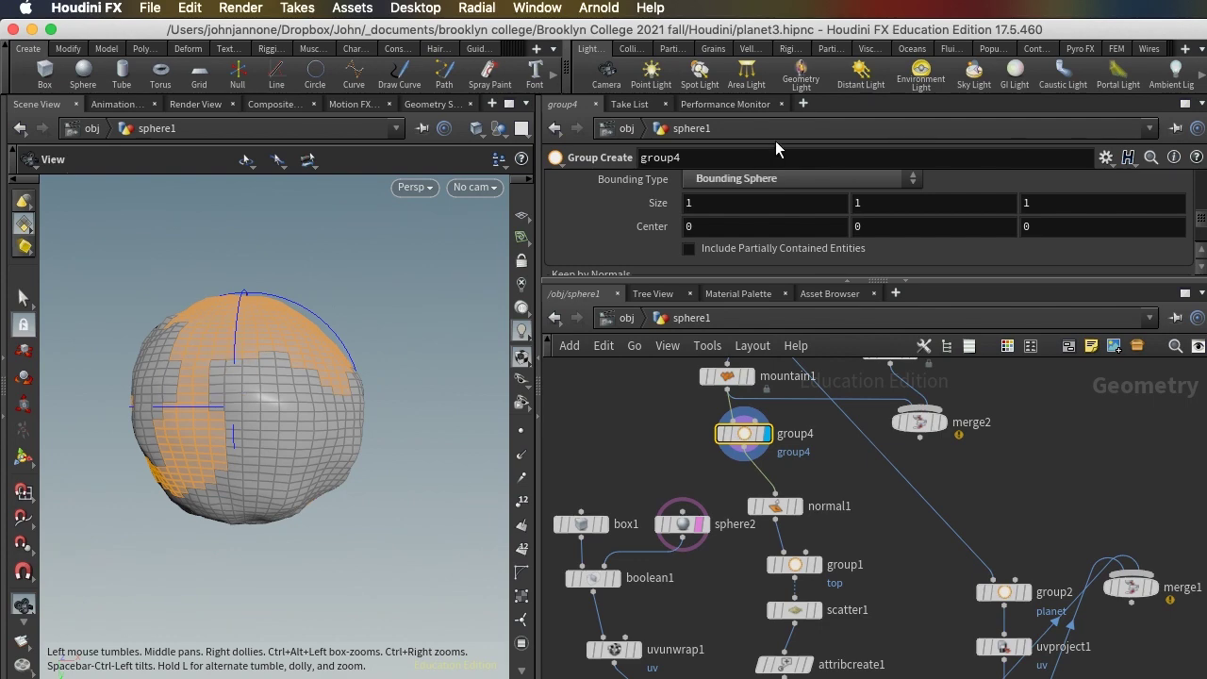
Set the group name on group4 to notland
left_click(693, 158)
scroll(665, 212, "up", 5)
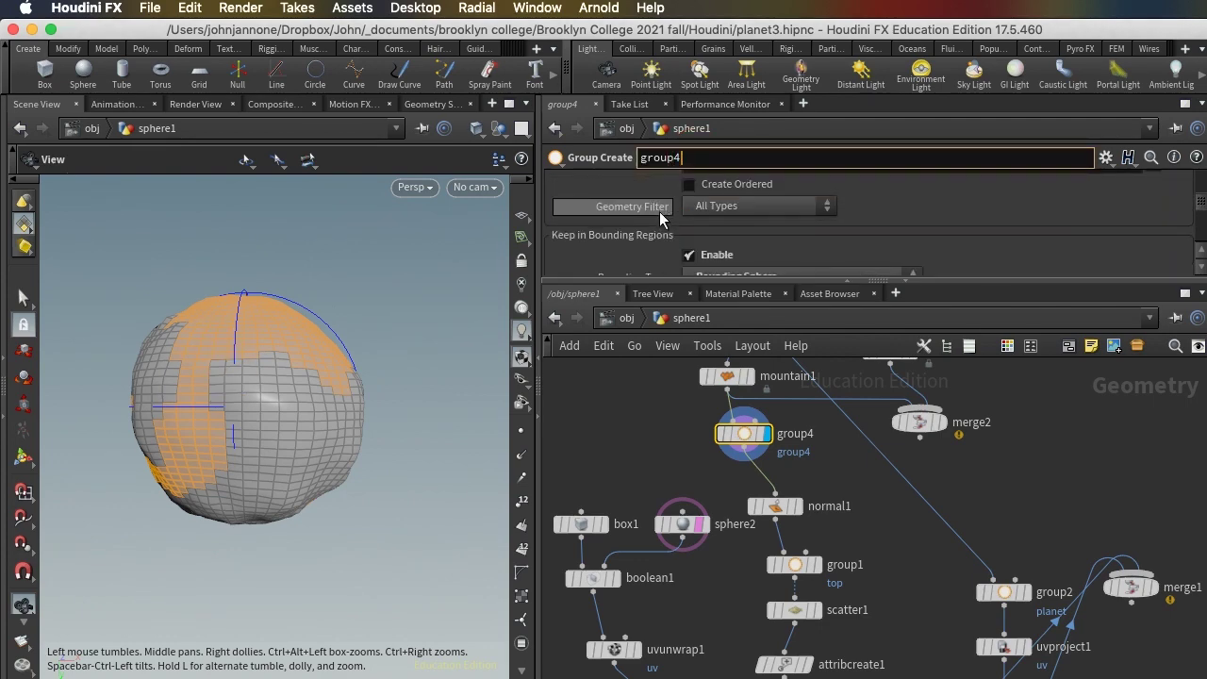
key("Tab")
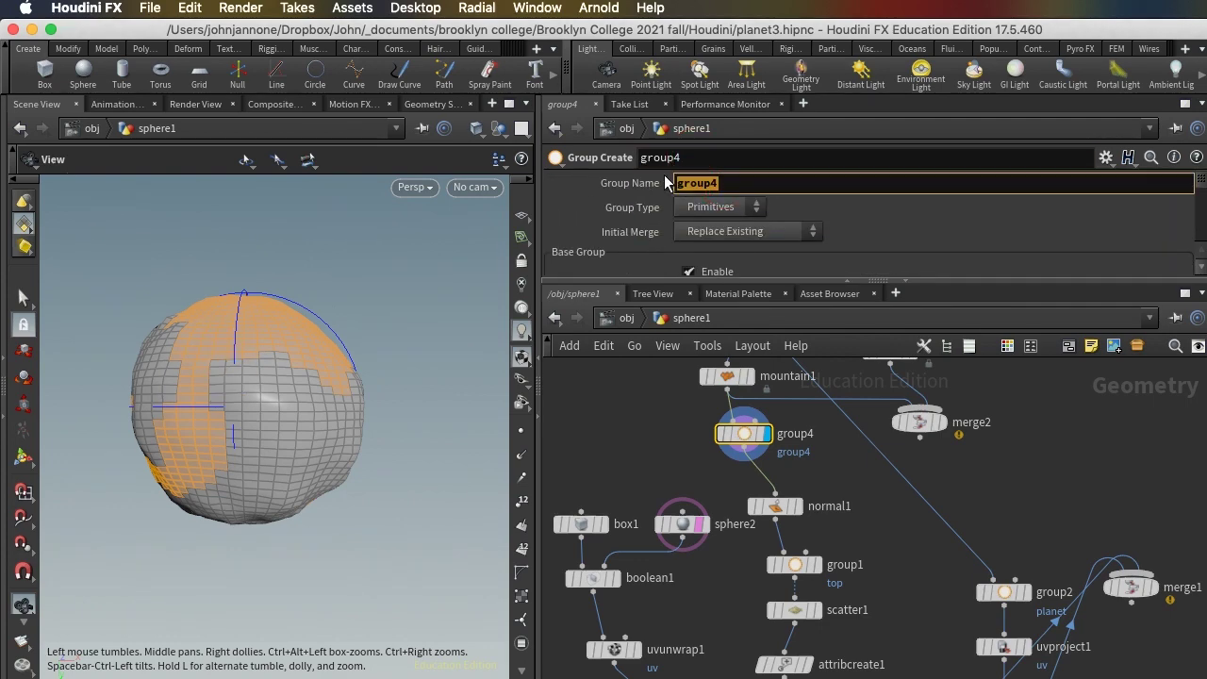
type("not")
type("nd")
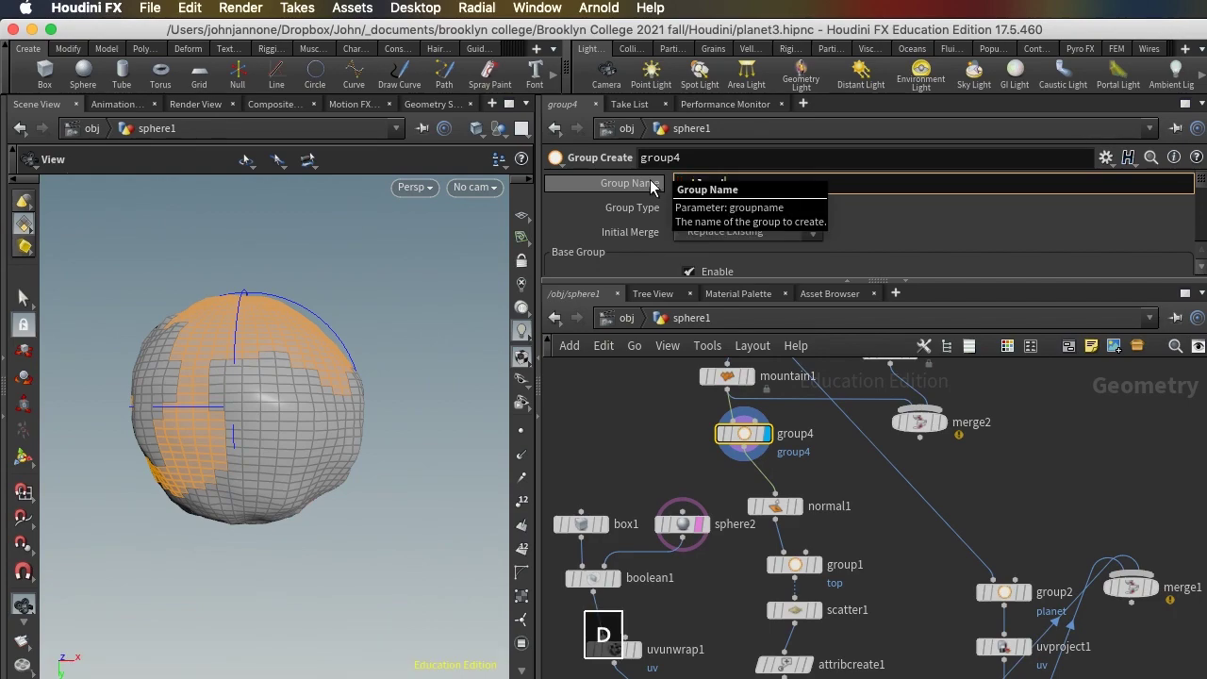
left_click(645, 458)
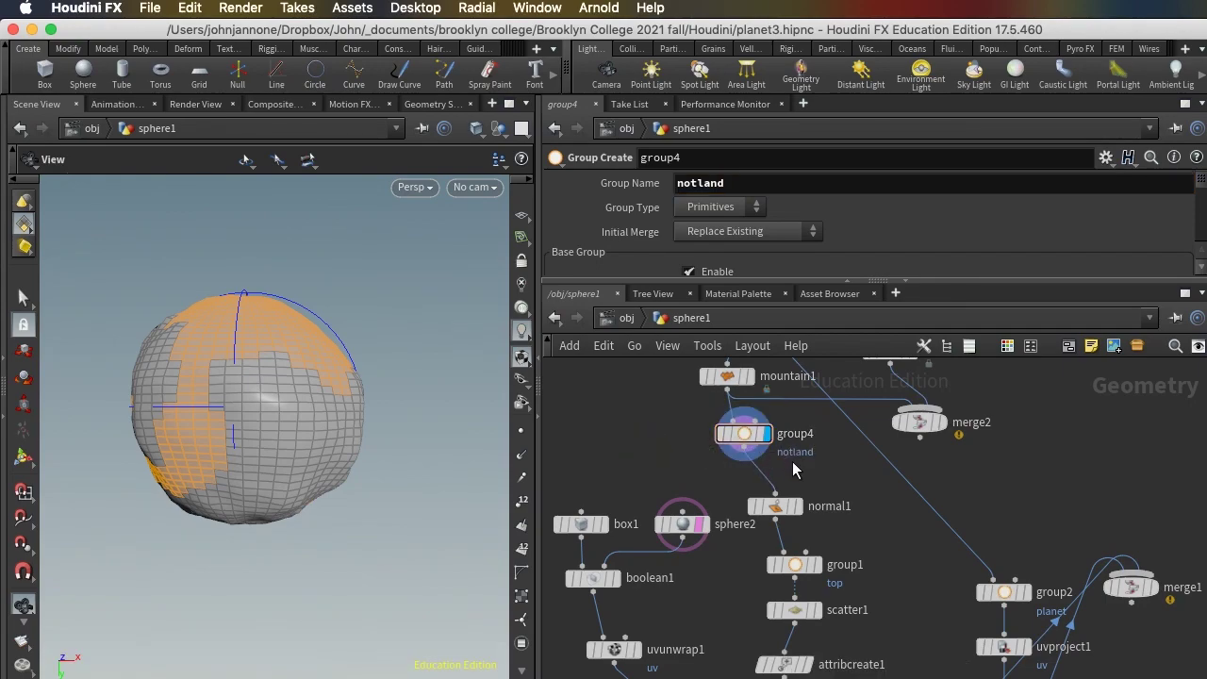
Set sphere1's rows and columns to 300 for a finer land boundary
scroll(229, 409, "up", 5)
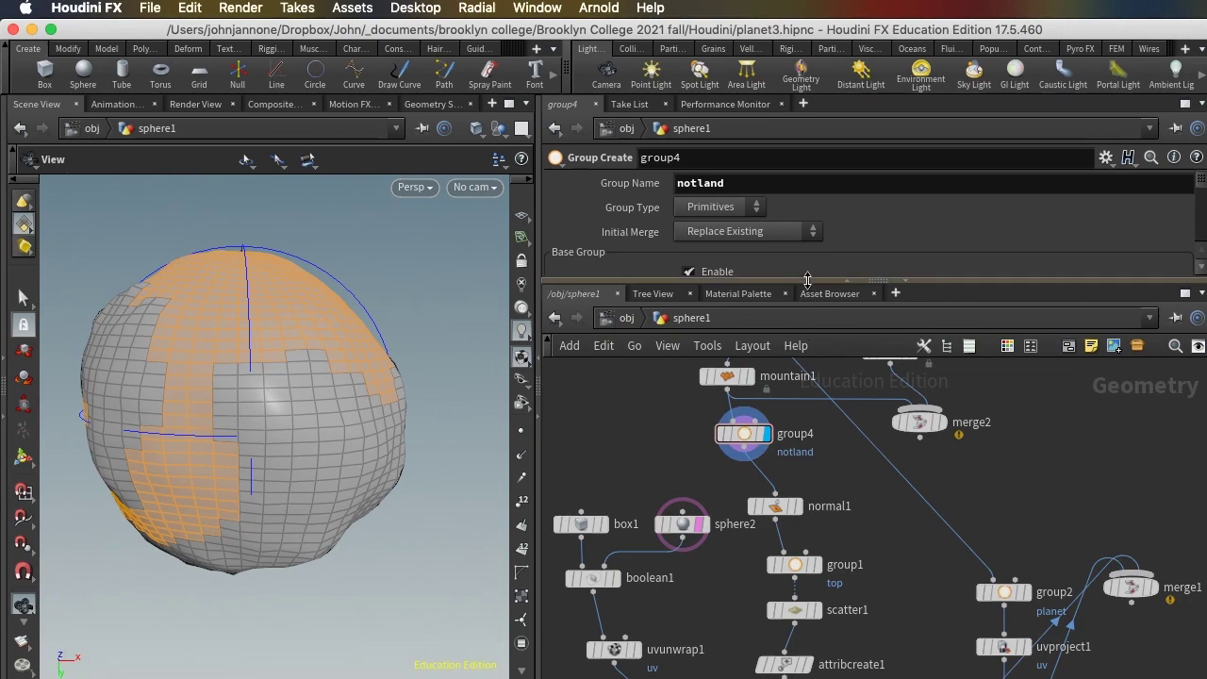
scroll(856, 487, "up", 4)
scroll(855, 487, "down", 4)
middle_click_drag(854, 487, 856, 672)
left_click(757, 517)
scroll(682, 247, "down", 3)
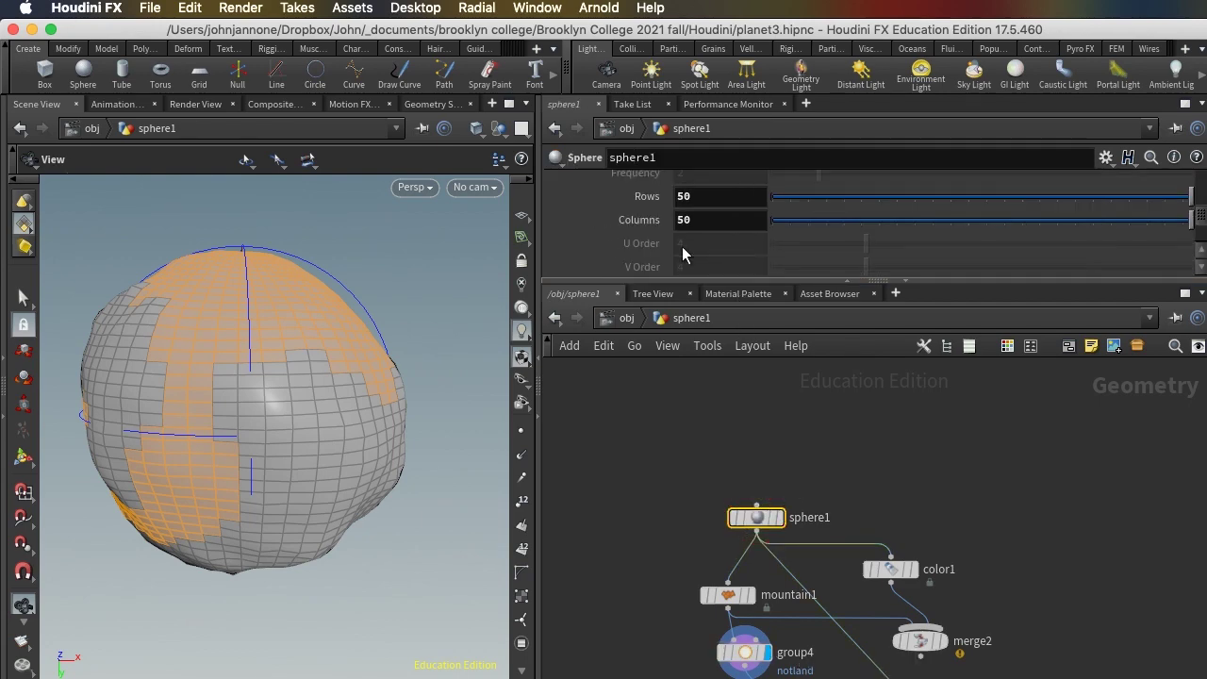
left_click(707, 198)
type("300")
left_click(688, 220)
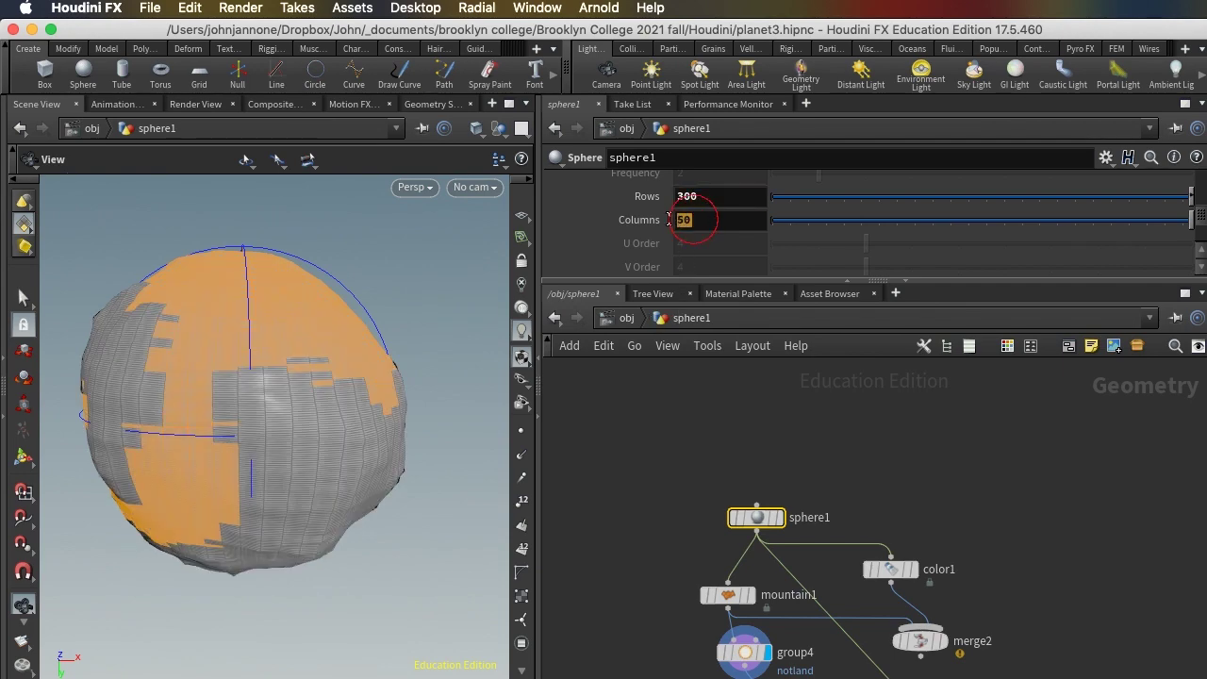
type("300")
key("Return")
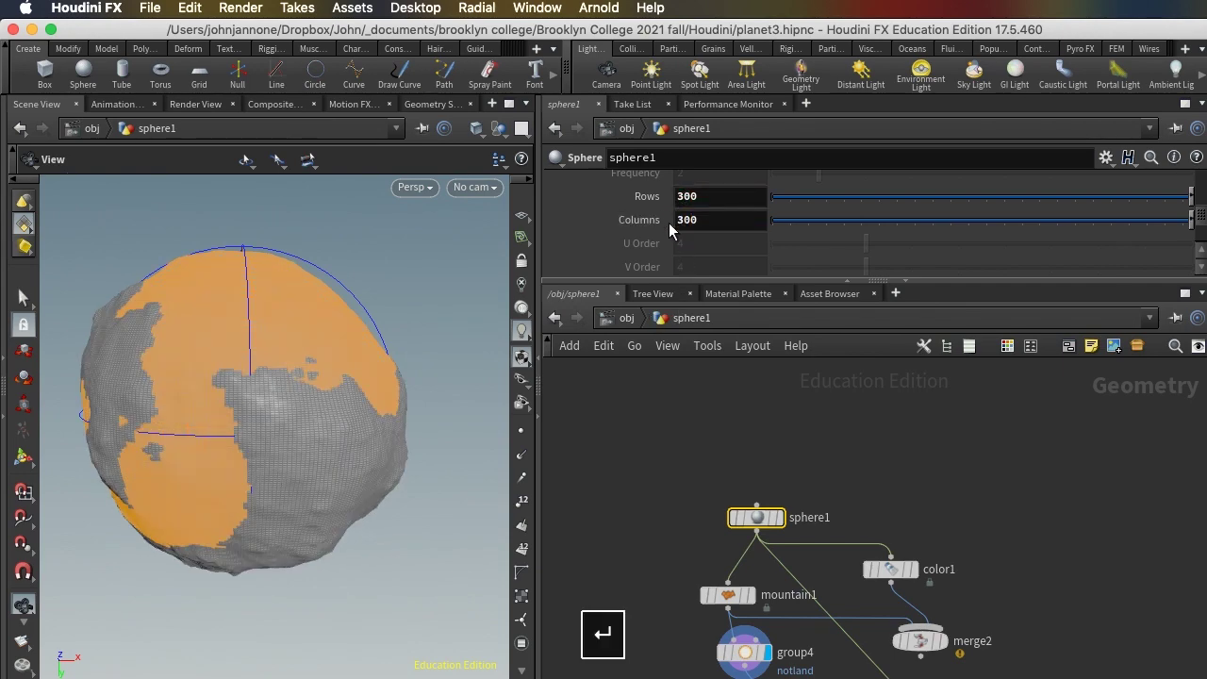
Inspect the coastline up close and set sphere1's rows and columns to 500
left_click(244, 381)
left_click_drag(306, 395, 251, 388)
scroll(251, 388, "up", 3)
middle_click_drag(232, 399, 312, 417)
scroll(390, 424, "up", 2)
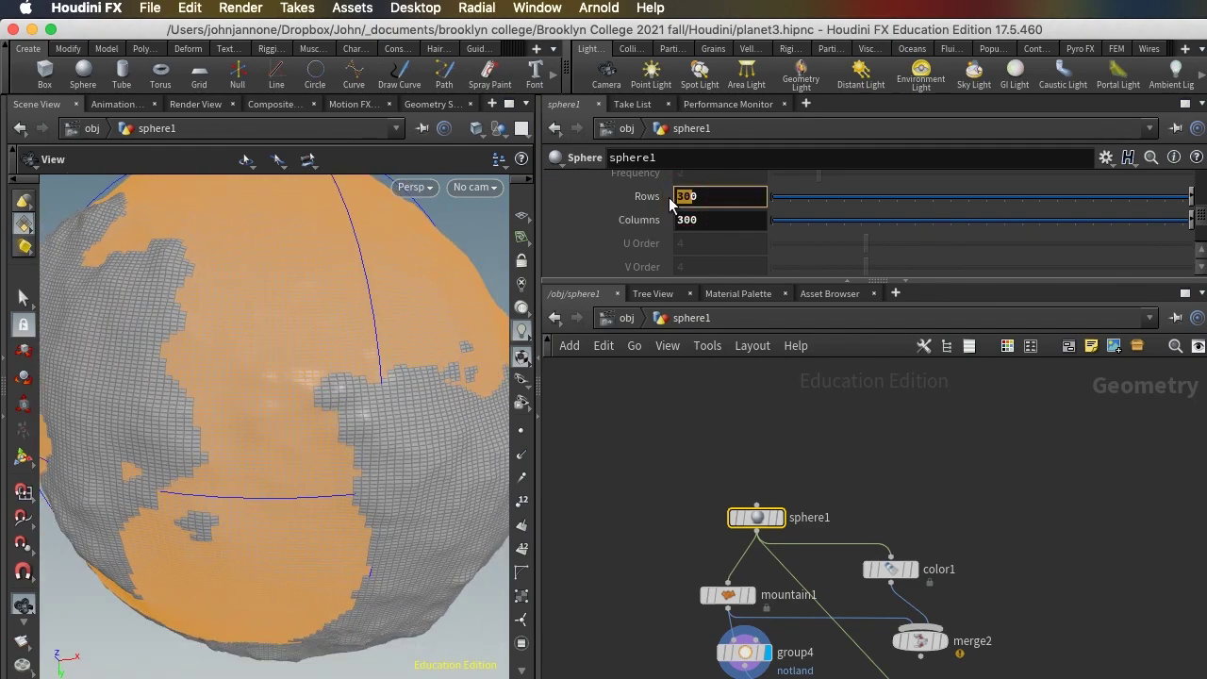
type("500")
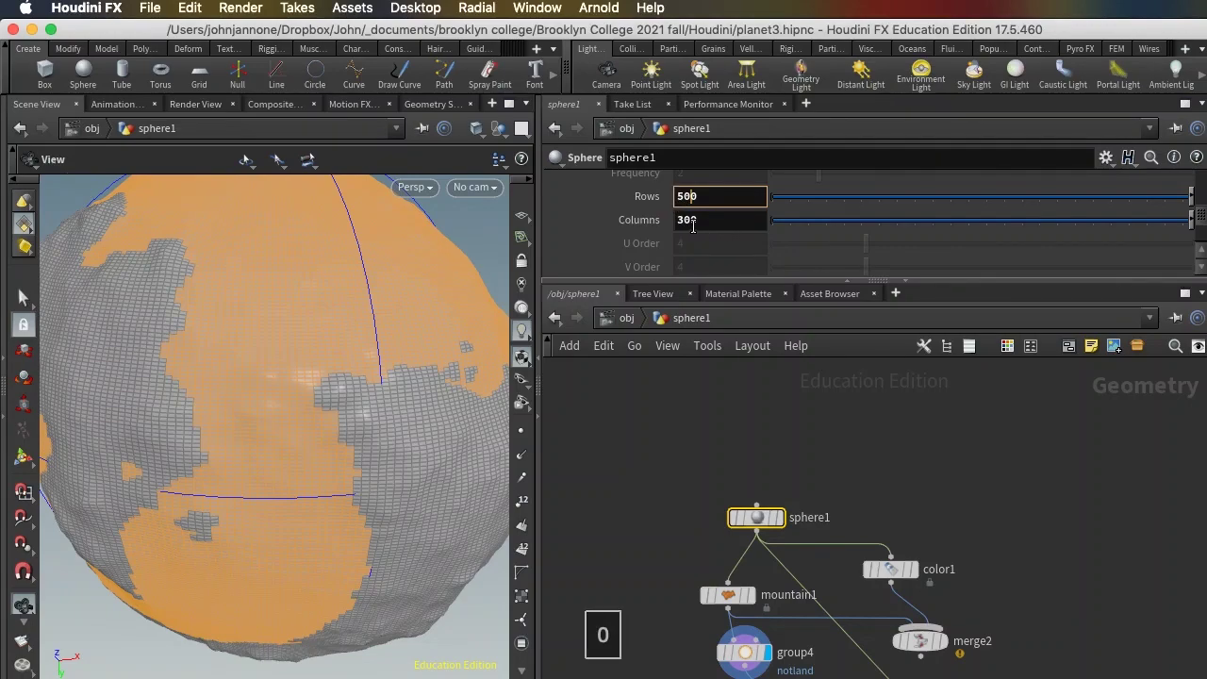
left_click(677, 221)
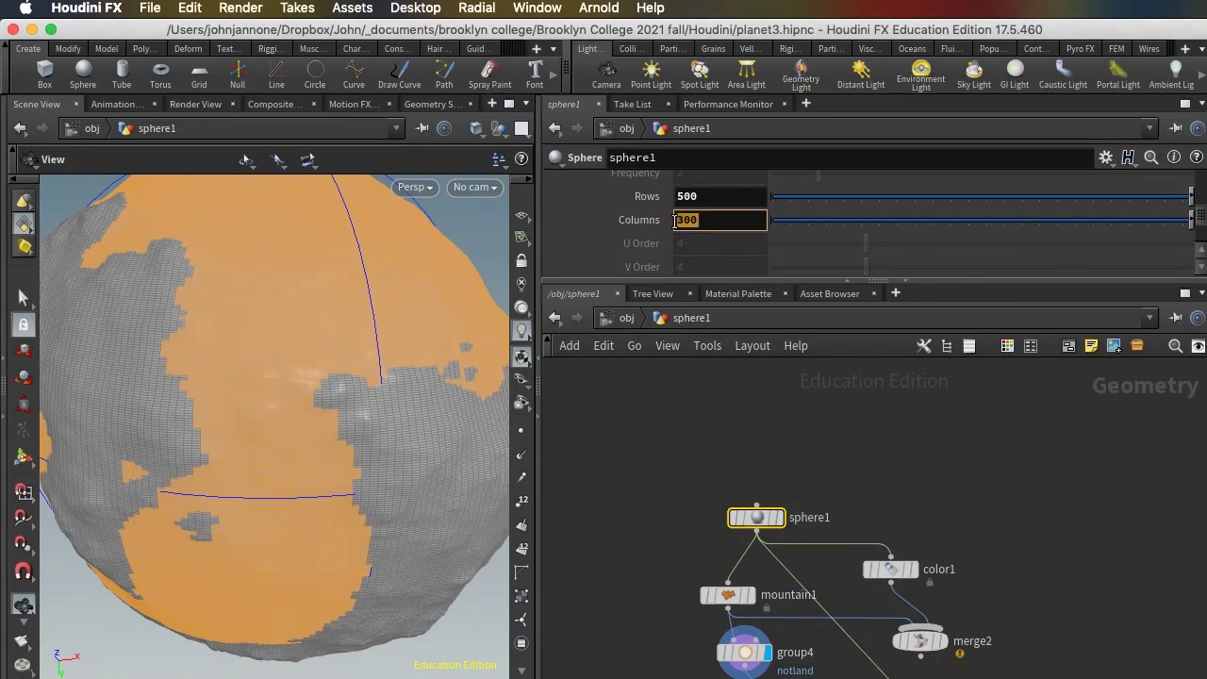
type("500")
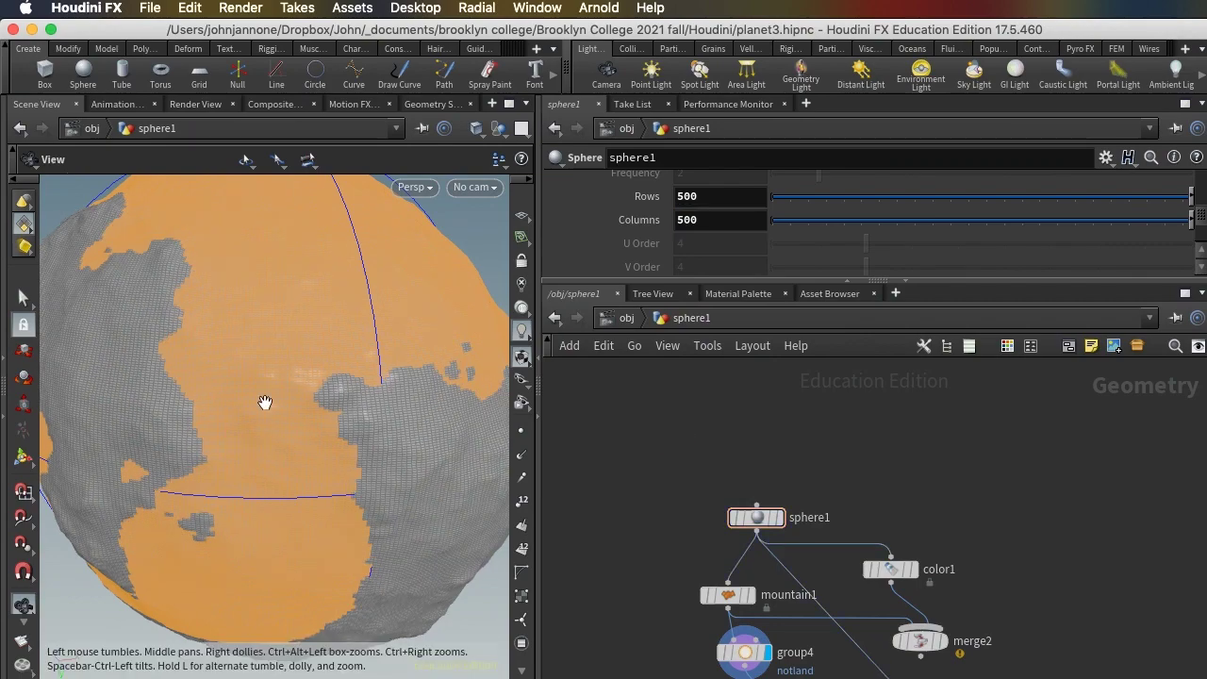
Set sphere1's rows and columns to 400 and check the coastline on the planet
mouse_move(298, 399)
left_mouse_down()
mouse_move(302, 379)
mouse_move(269, 396)
mouse_move(298, 399)
left_mouse_up()
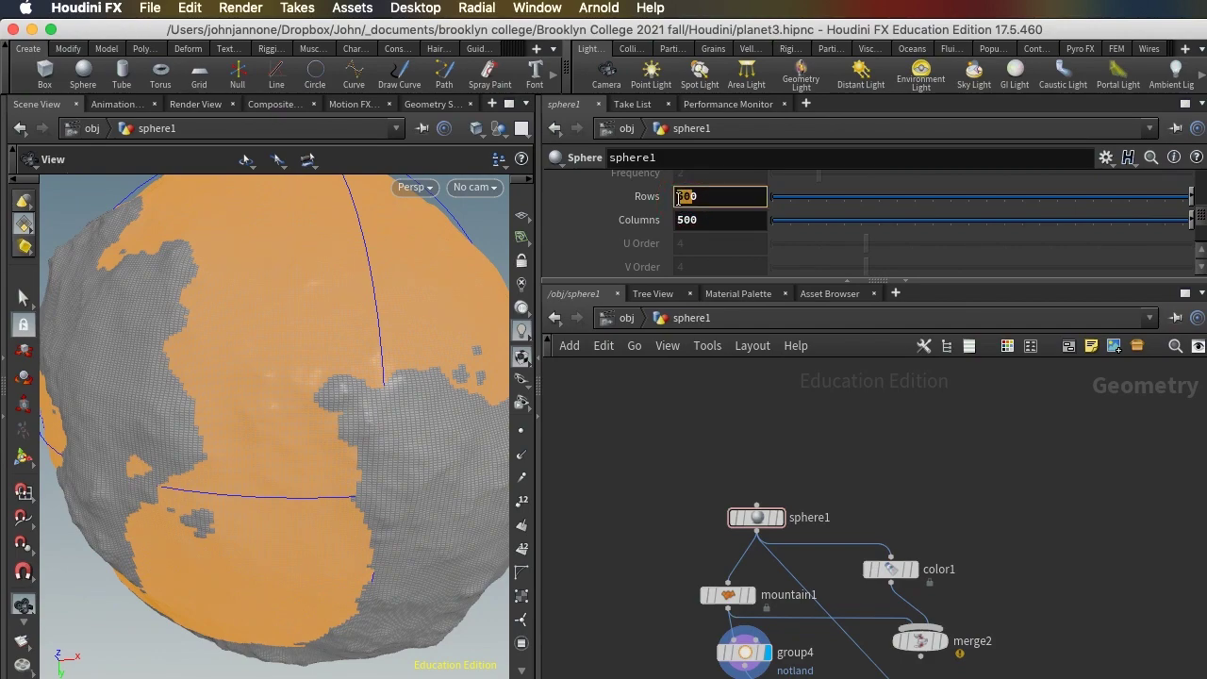
type("400")
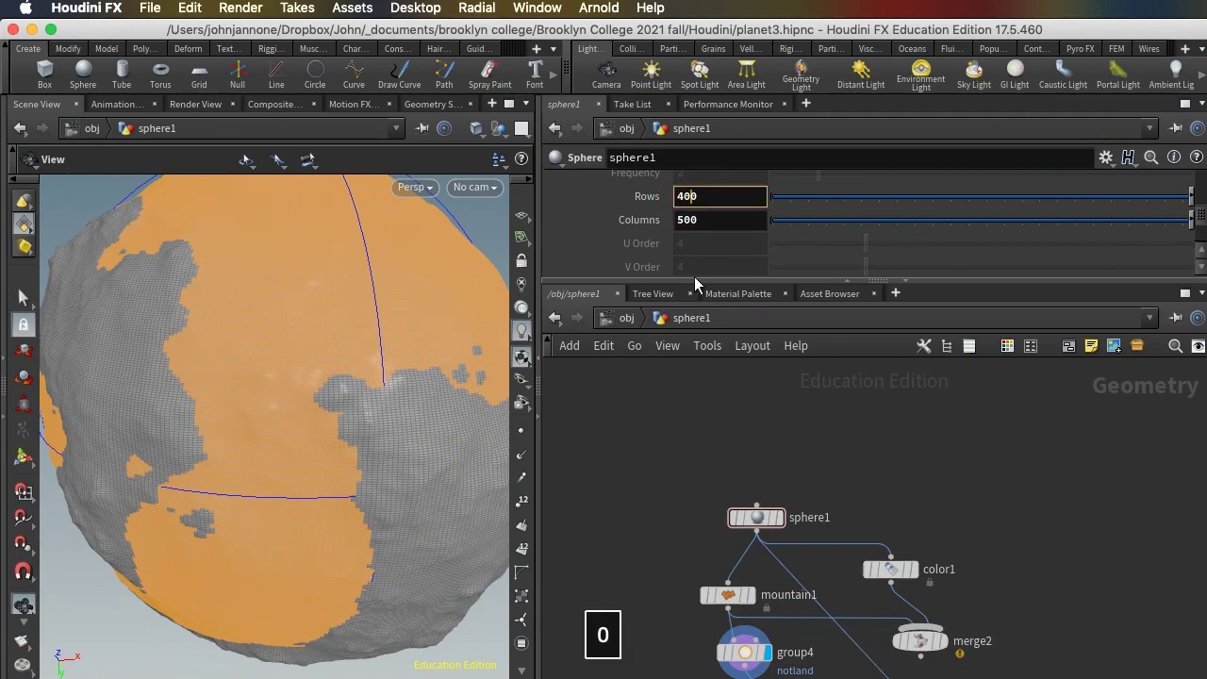
key("Tab")
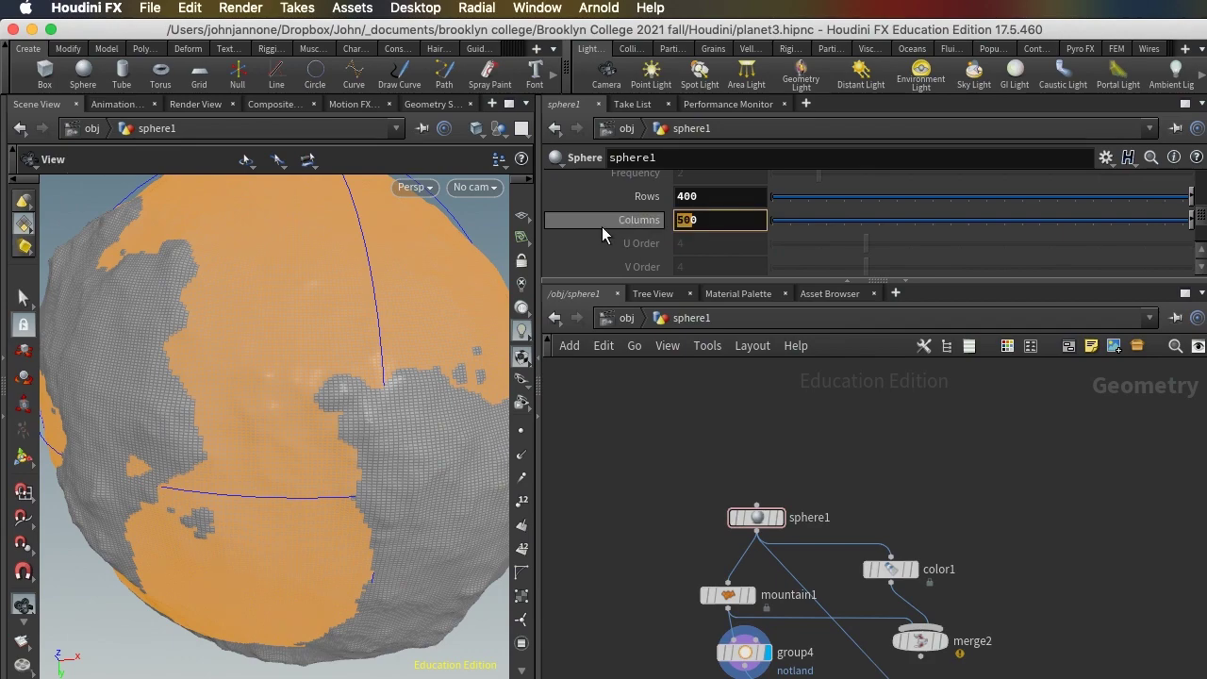
type("400")
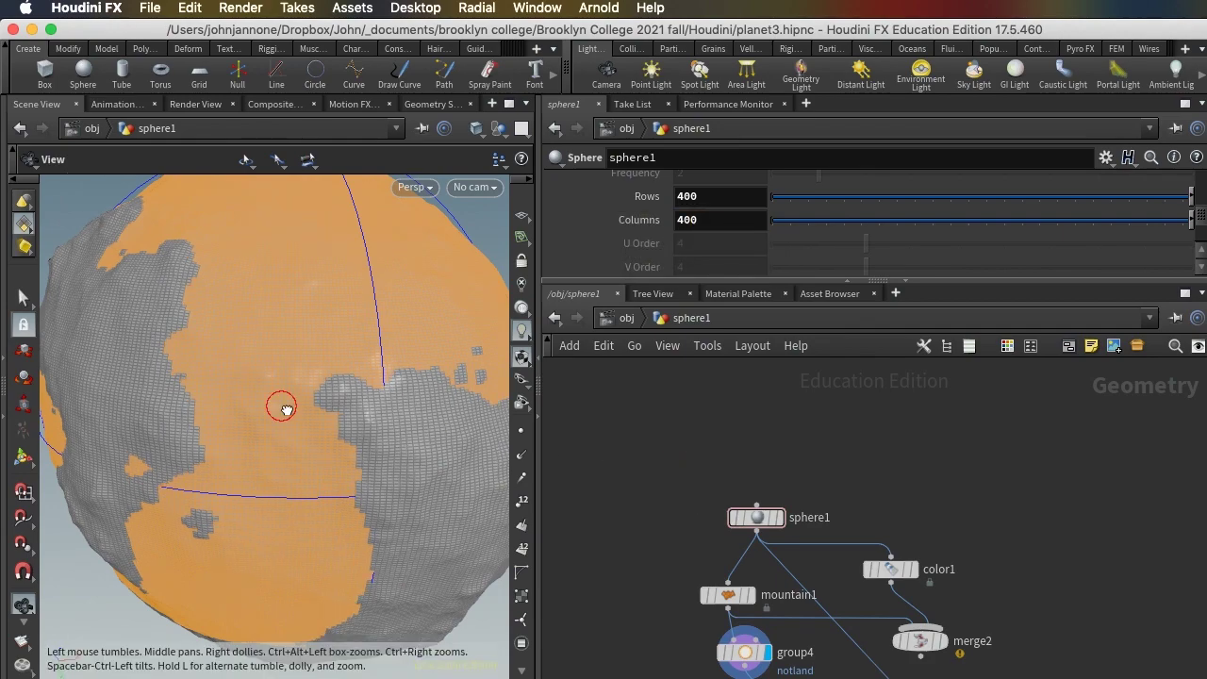
mouse_move(281, 405)
left_mouse_down()
mouse_move(318, 385)
mouse_move(283, 437)
mouse_move(281, 390)
mouse_move(296, 398)
mouse_move(283, 412)
mouse_move(312, 425)
mouse_move(277, 404)
mouse_move(296, 434)
mouse_move(289, 422)
left_mouse_up()
scroll(637, 510, "down", 1)
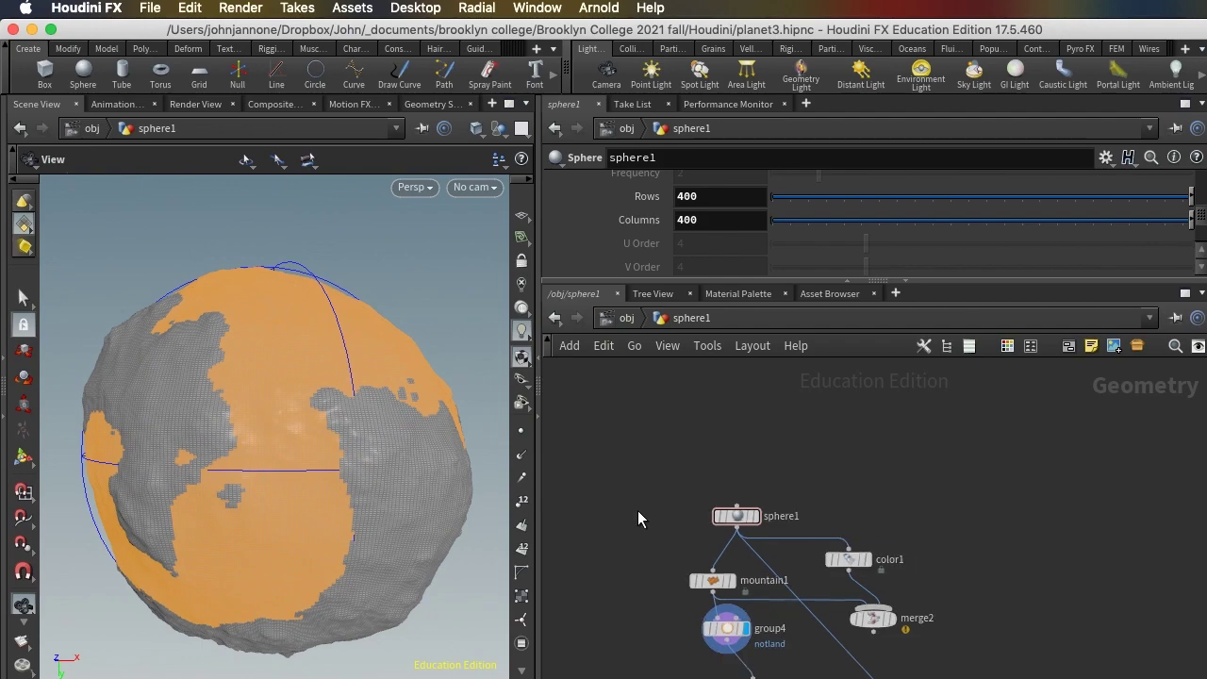
Move sphere1, mountain1, color1, merge2 and group4 up, and insert a Delete node between group4 and normal1
middle_click_drag(637, 510, 647, 434)
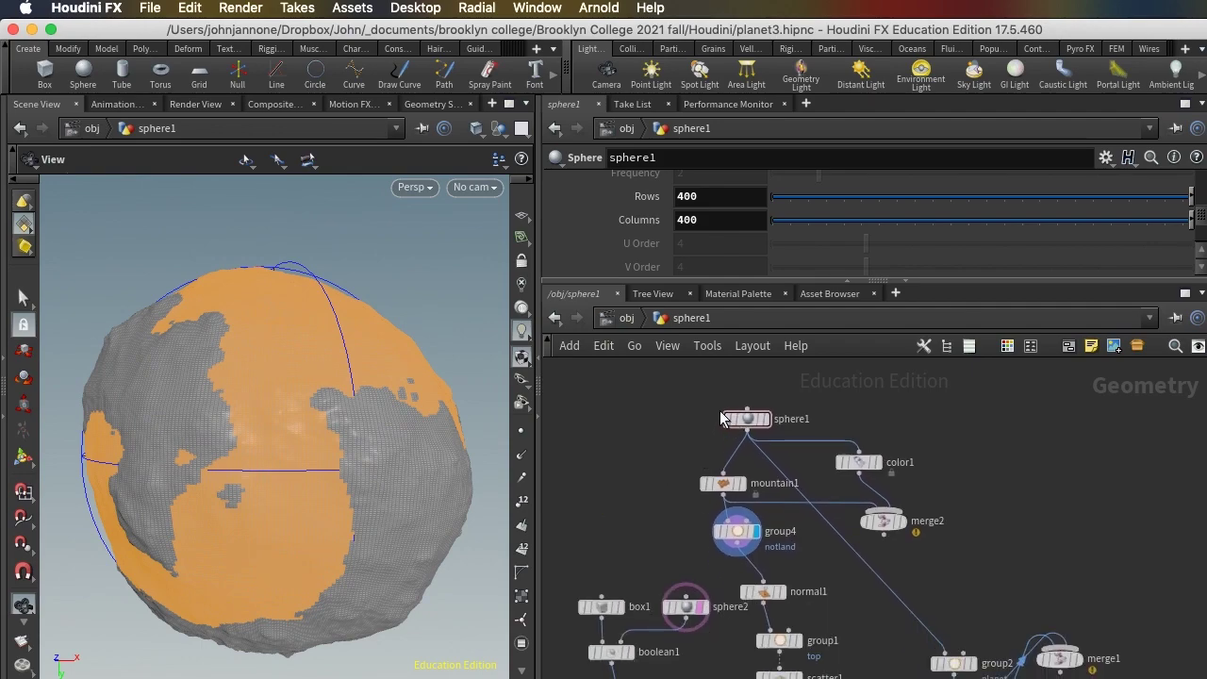
left_click_drag(675, 388, 913, 505)
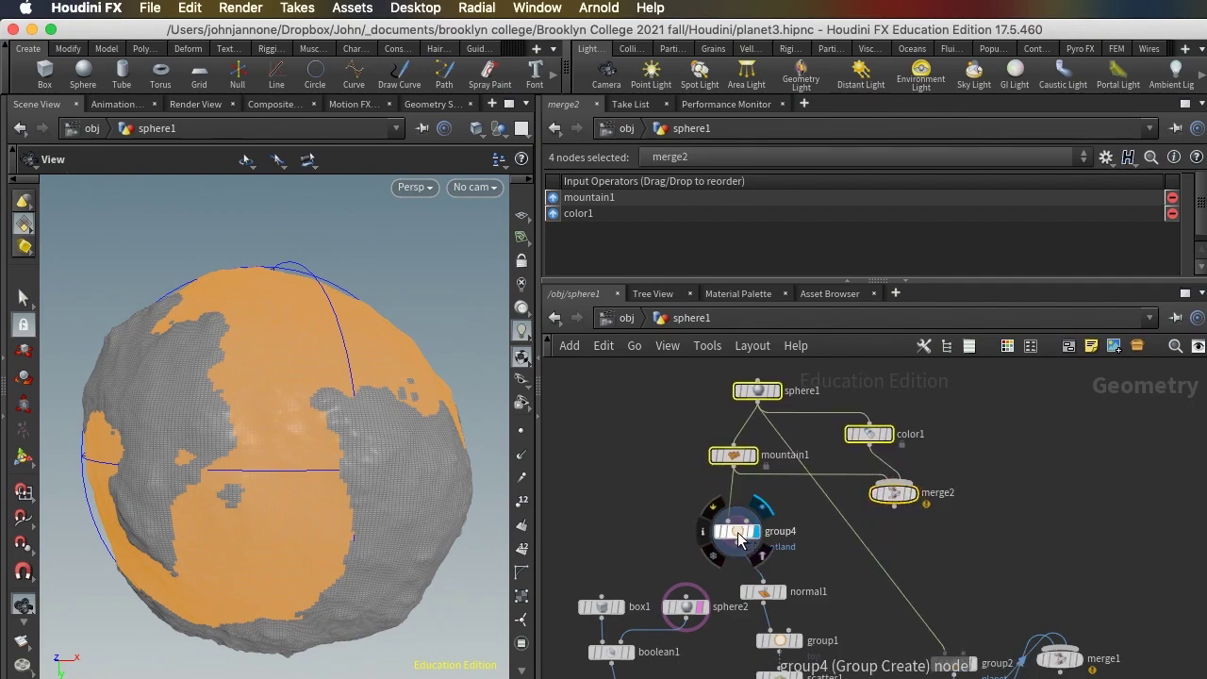
left_click_drag(737, 534, 741, 512)
key("Tab")
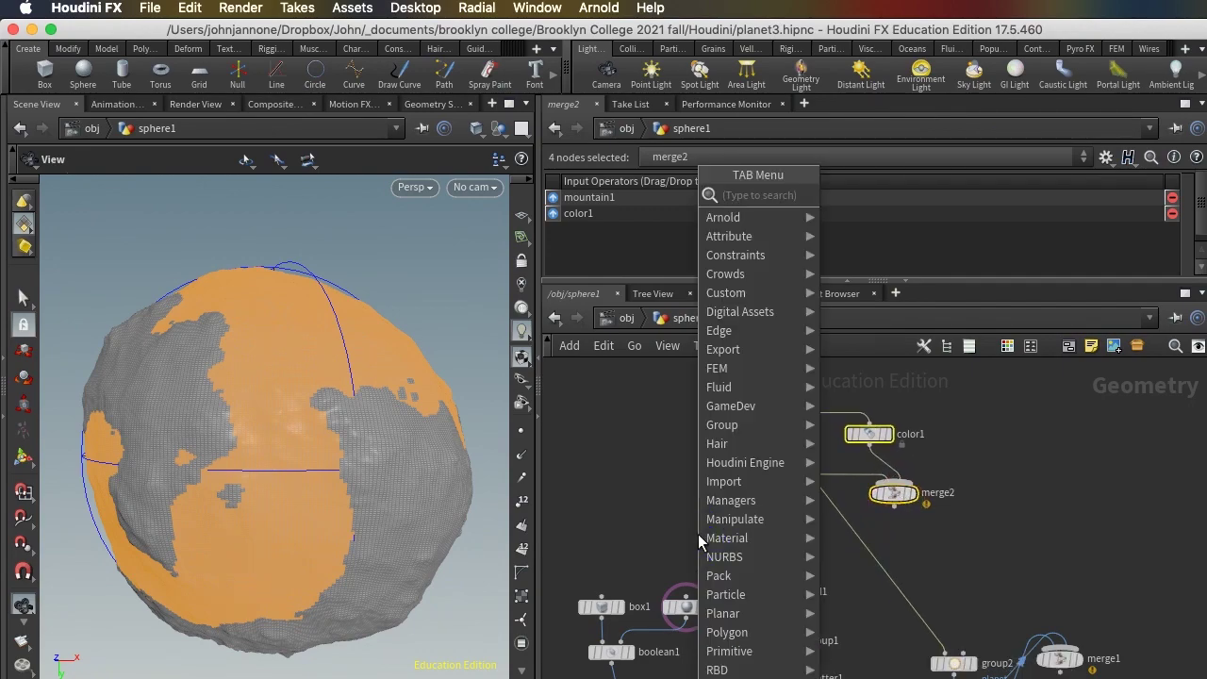
type("delete")
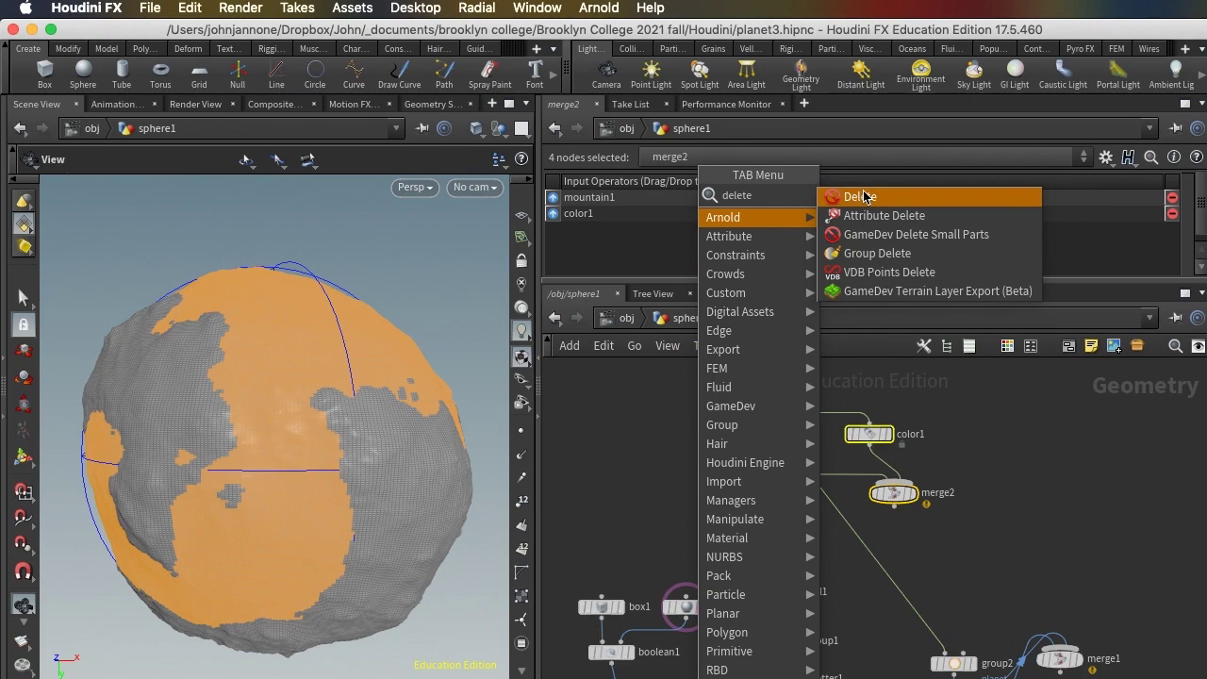
key("Return")
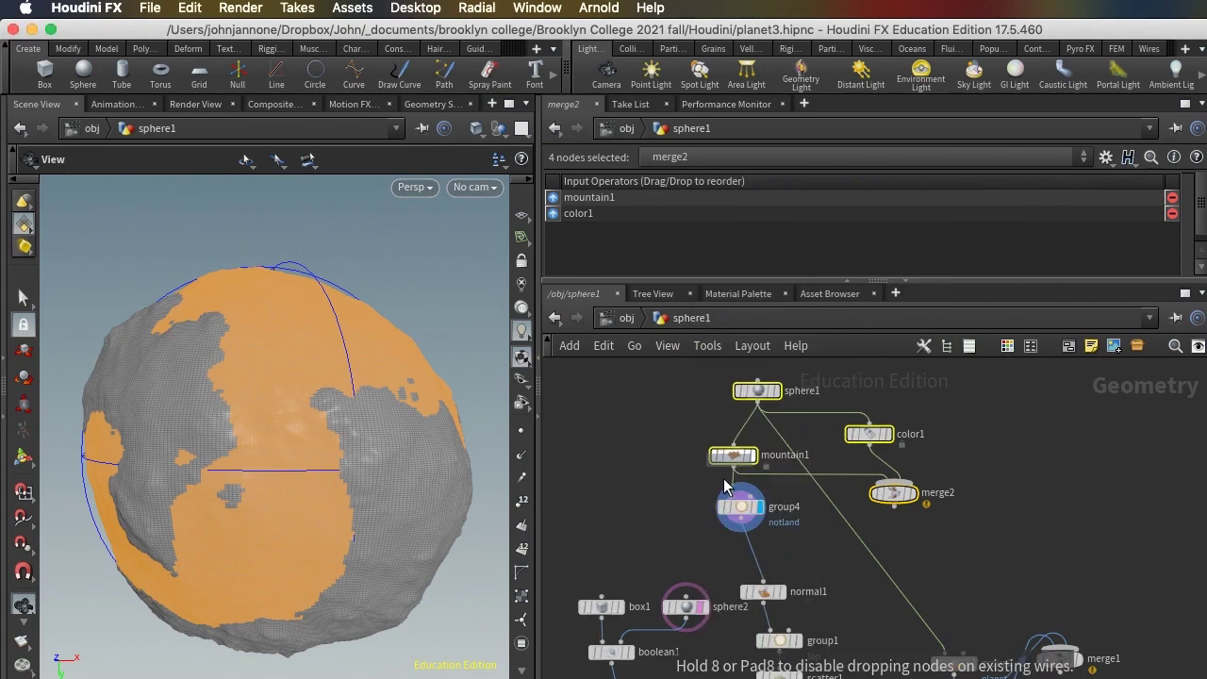
left_click(751, 545)
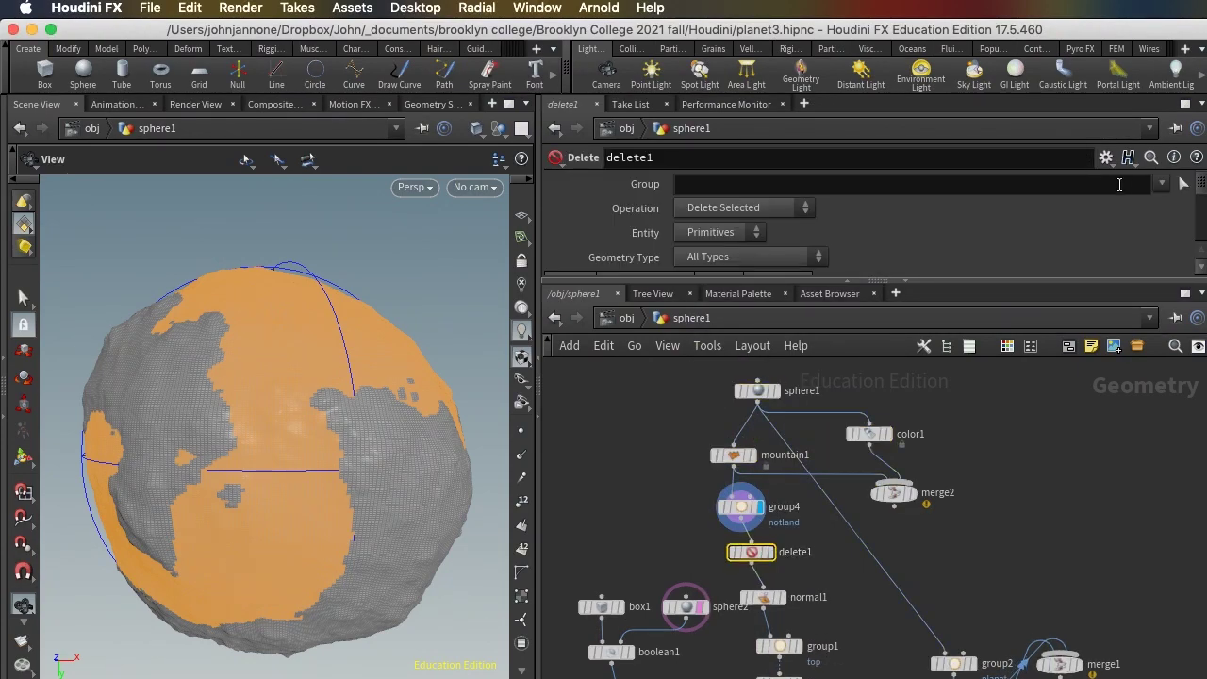
Set delete1's group to notland and display the node, with sphere2's template display turned off
left_click(1162, 186)
left_click(1169, 208)
left_click(769, 553)
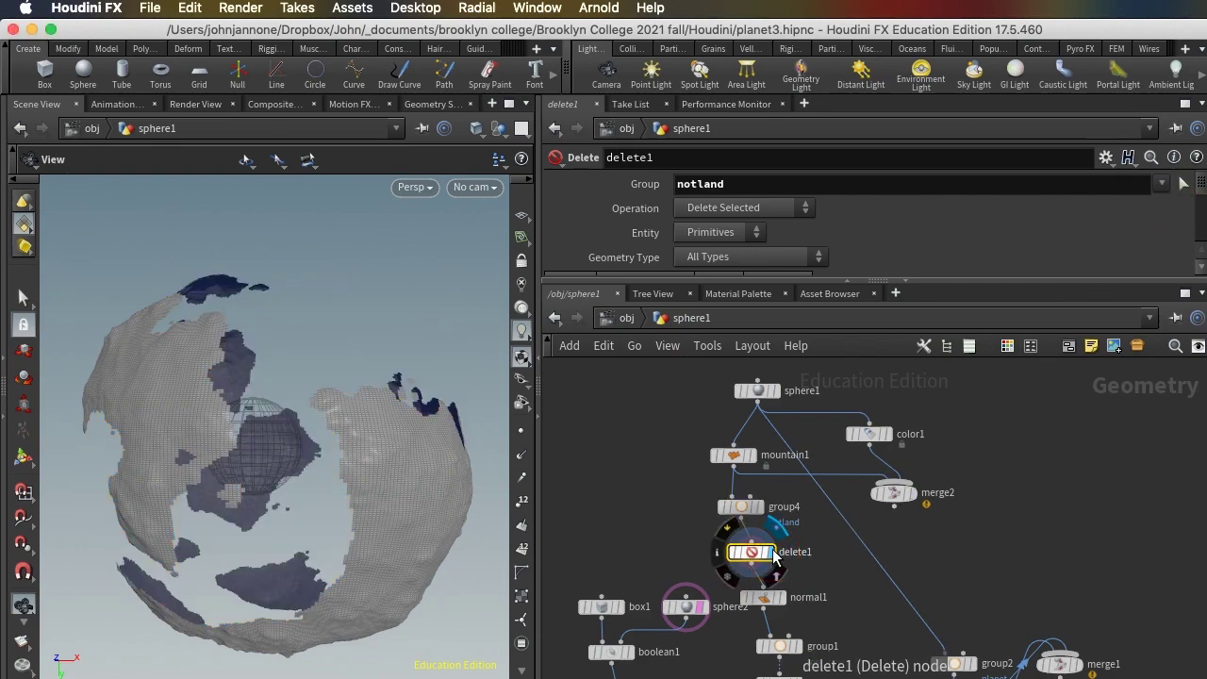
left_click_drag(217, 421, 195, 431)
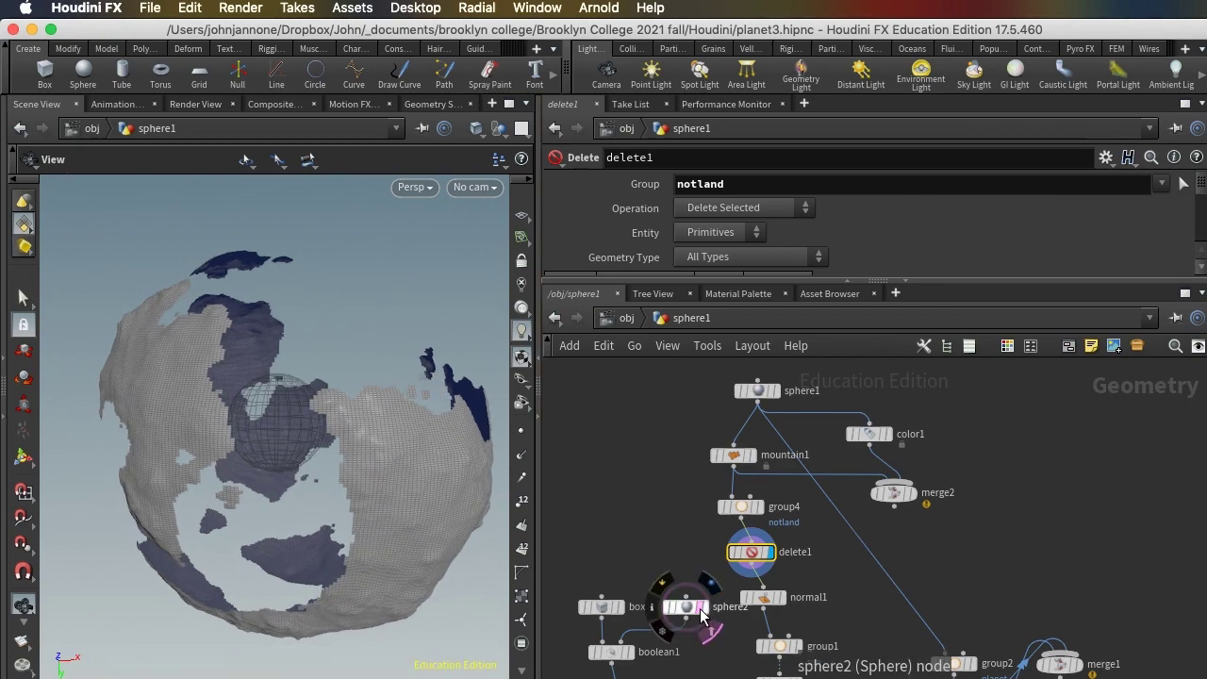
left_click_drag(301, 439, 262, 412)
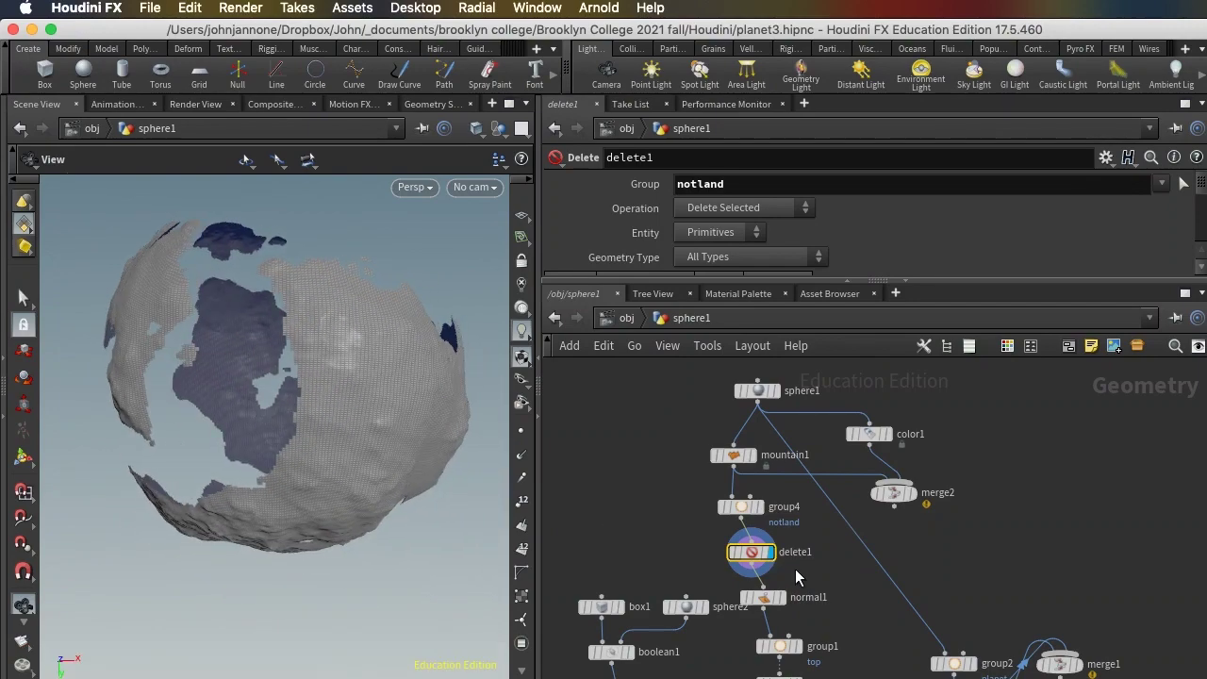
Display scatter1 and copytopoints1 in turn to check how the points and buildings are distributed over the land
scroll(800, 578, "down", 5)
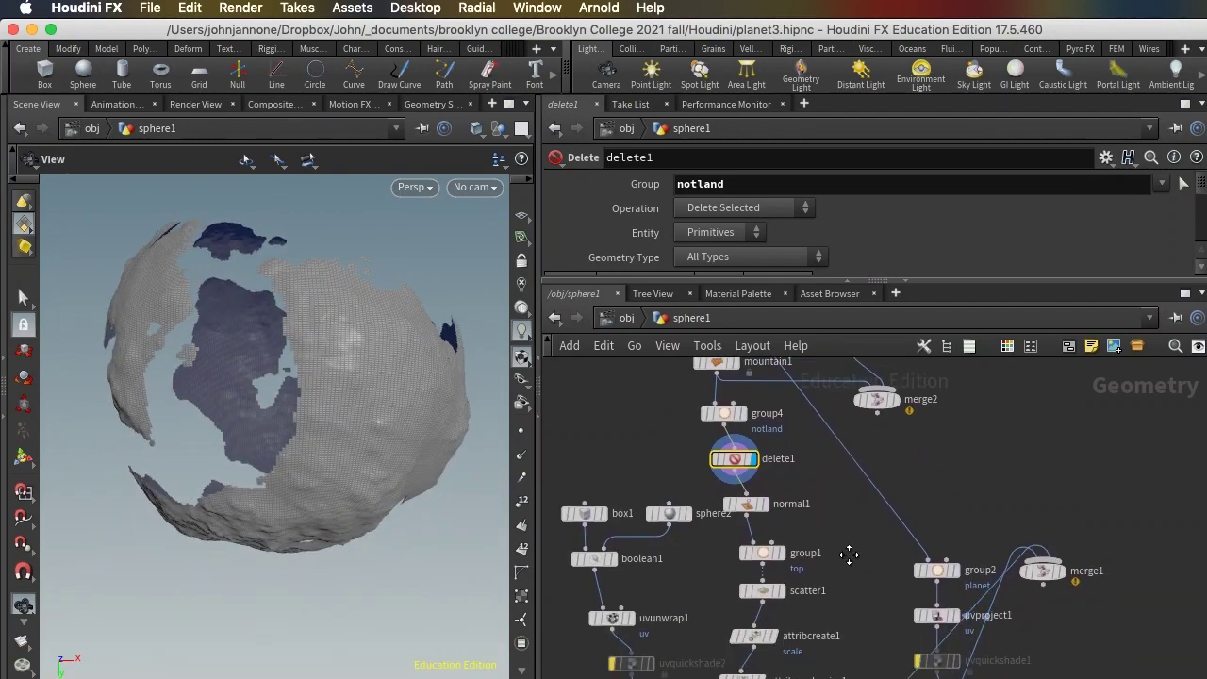
left_click(783, 604)
left_click(131, 348)
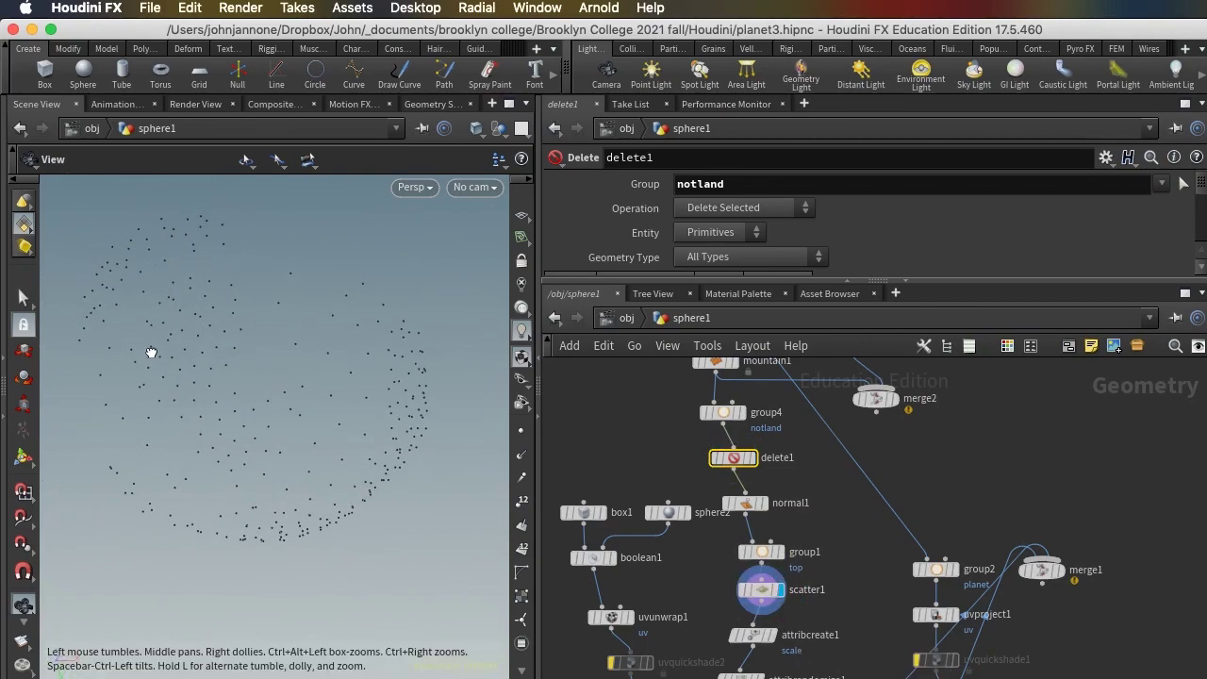
scroll(854, 584, "down", 5)
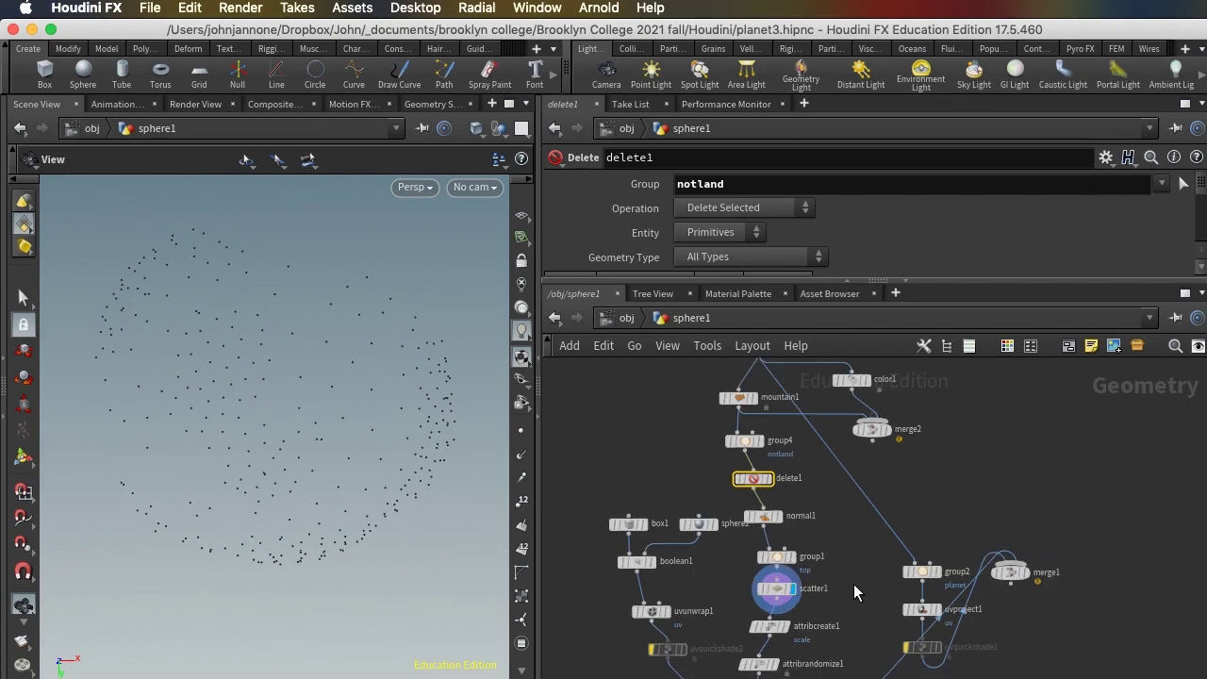
scroll(761, 620, "up", 2)
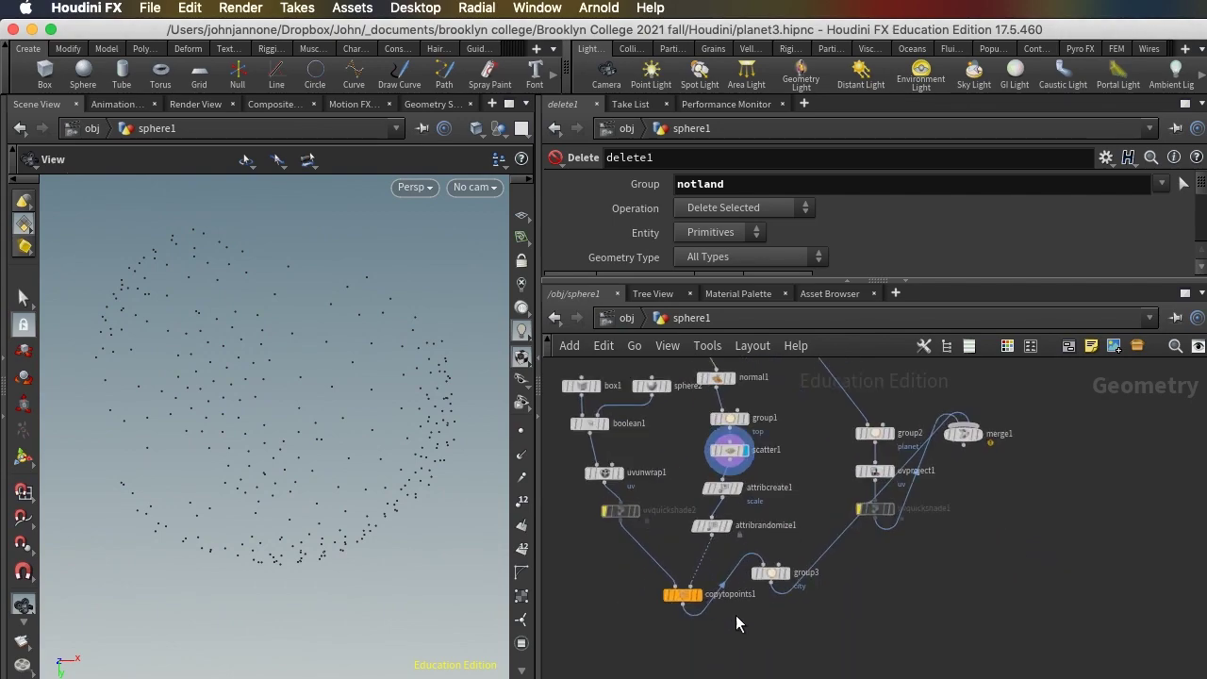
left_click(701, 604)
mouse_move(268, 423)
left_mouse_down()
mouse_move(130, 473)
mouse_move(291, 424)
mouse_move(279, 443)
left_mouse_up()
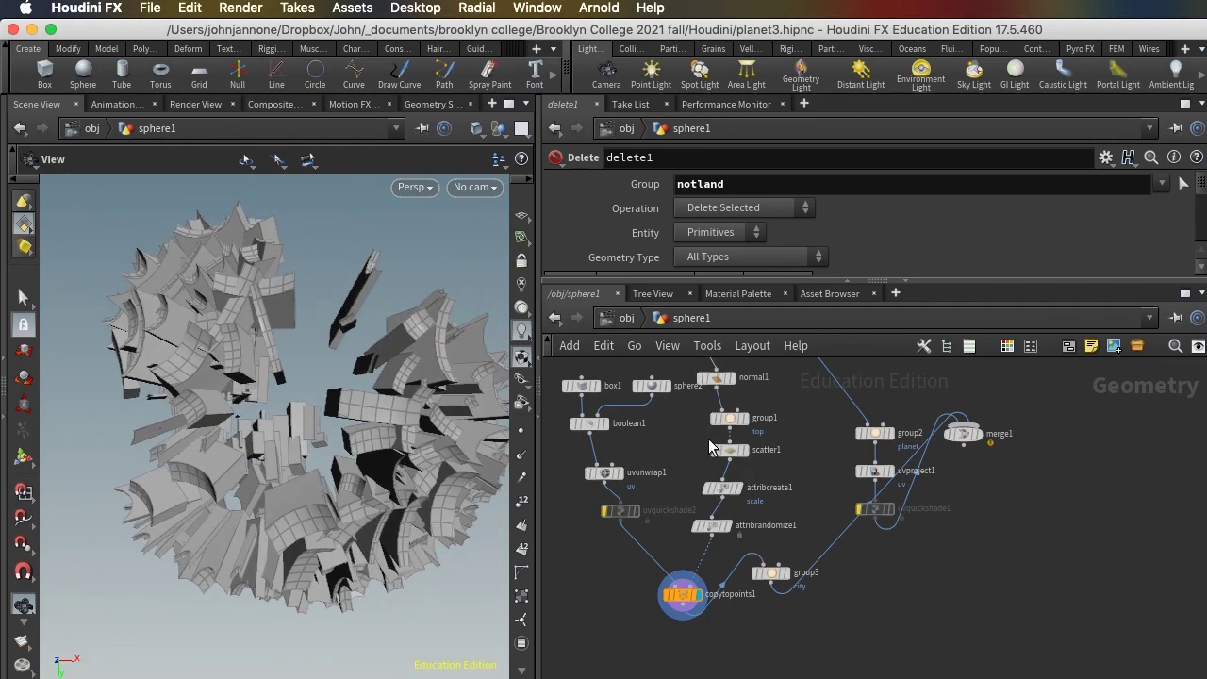
Set attribrandomize1's global scale to 0.25 to shrink the scattered buildings
left_click(722, 489)
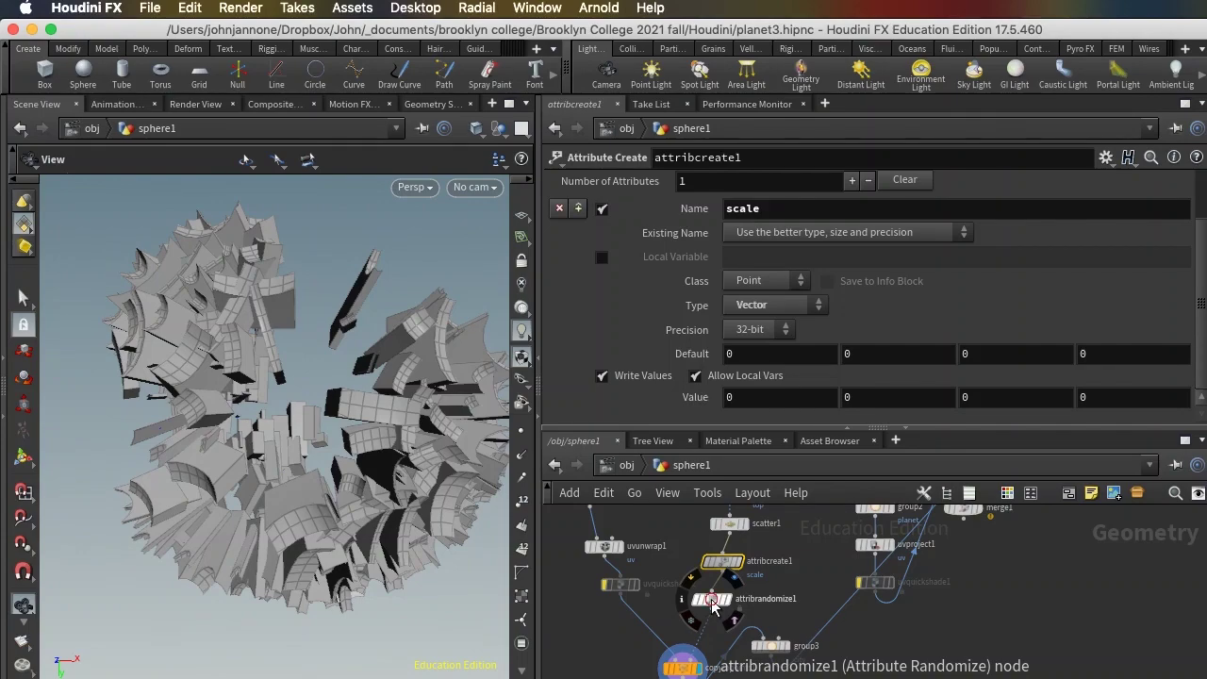
left_click(711, 599)
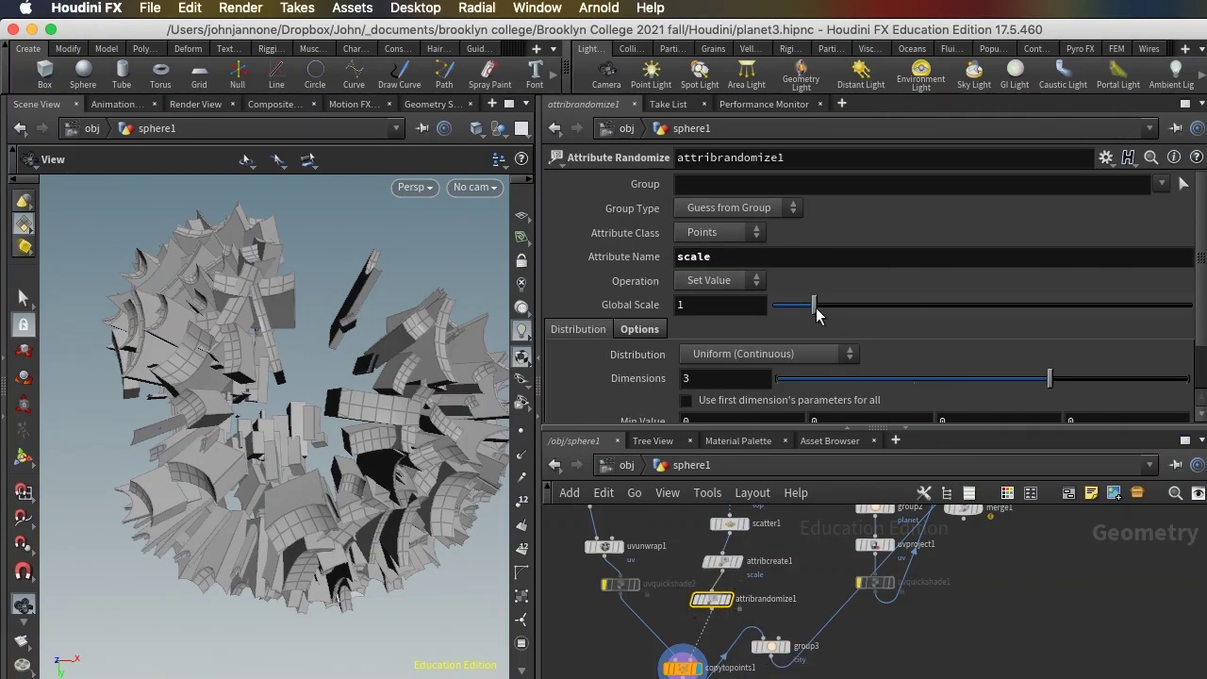
left_click_drag(813, 313, 784, 311)
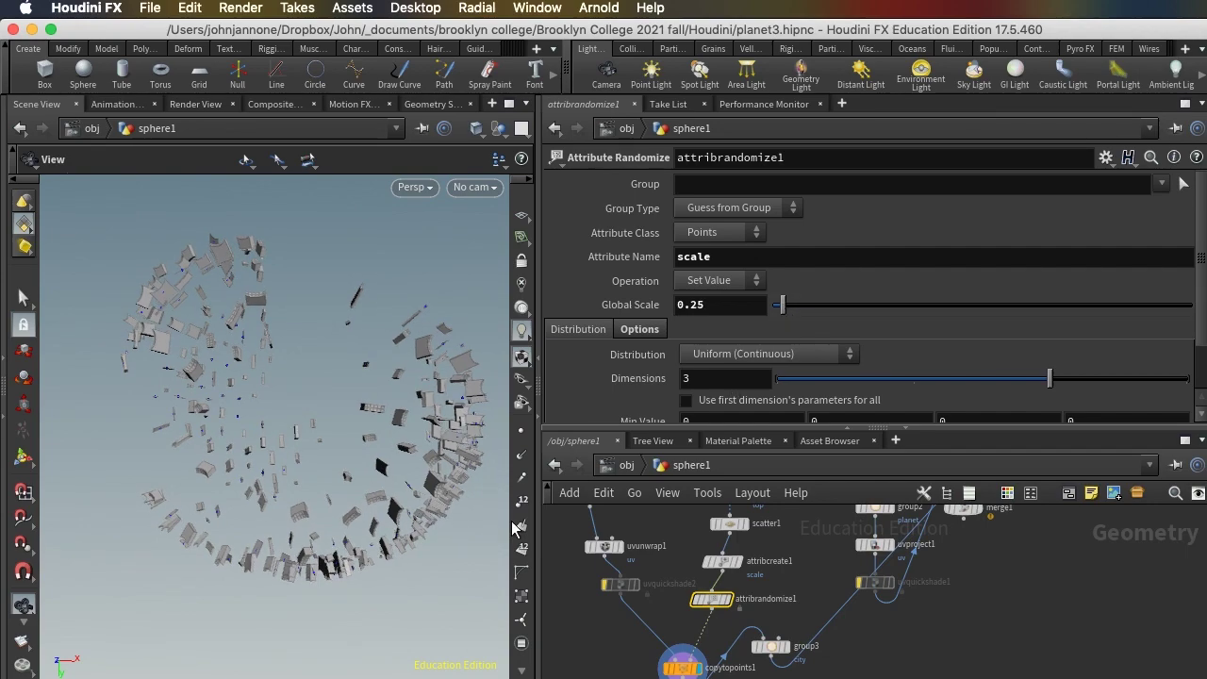
left_click_drag(268, 406, 276, 395)
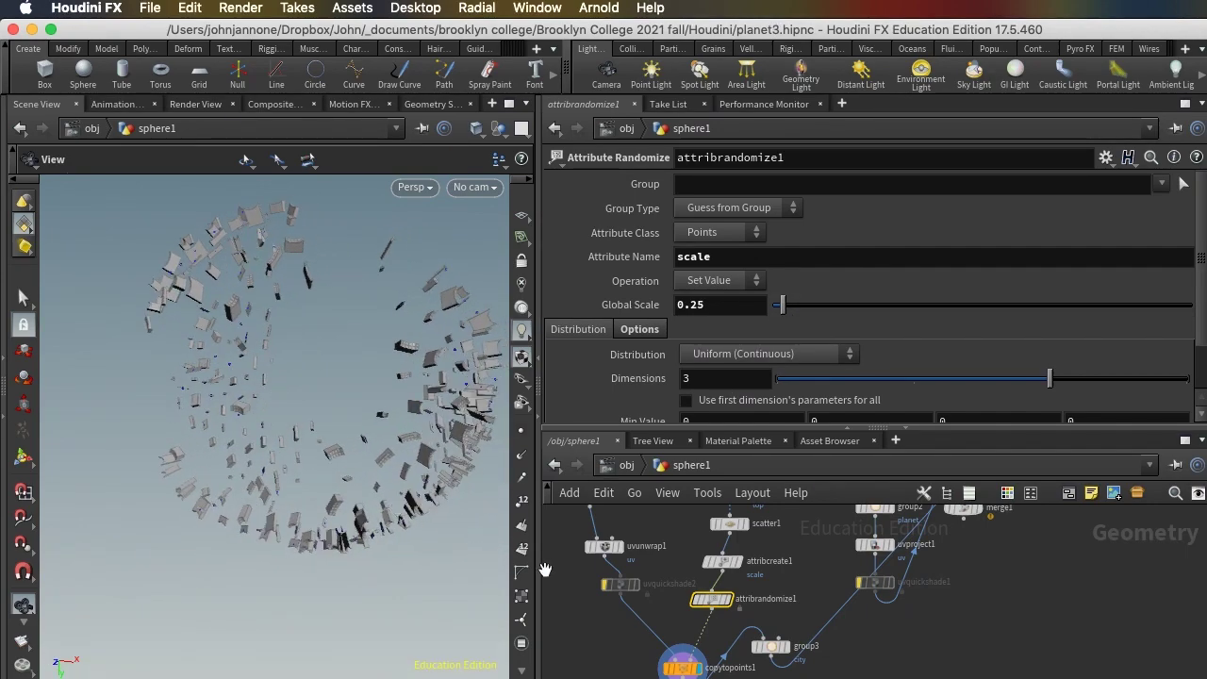
Delete the boolean1 and sphere2 nodes so that box1 alone supplies the building shape
middle_click_drag(674, 543, 760, 607)
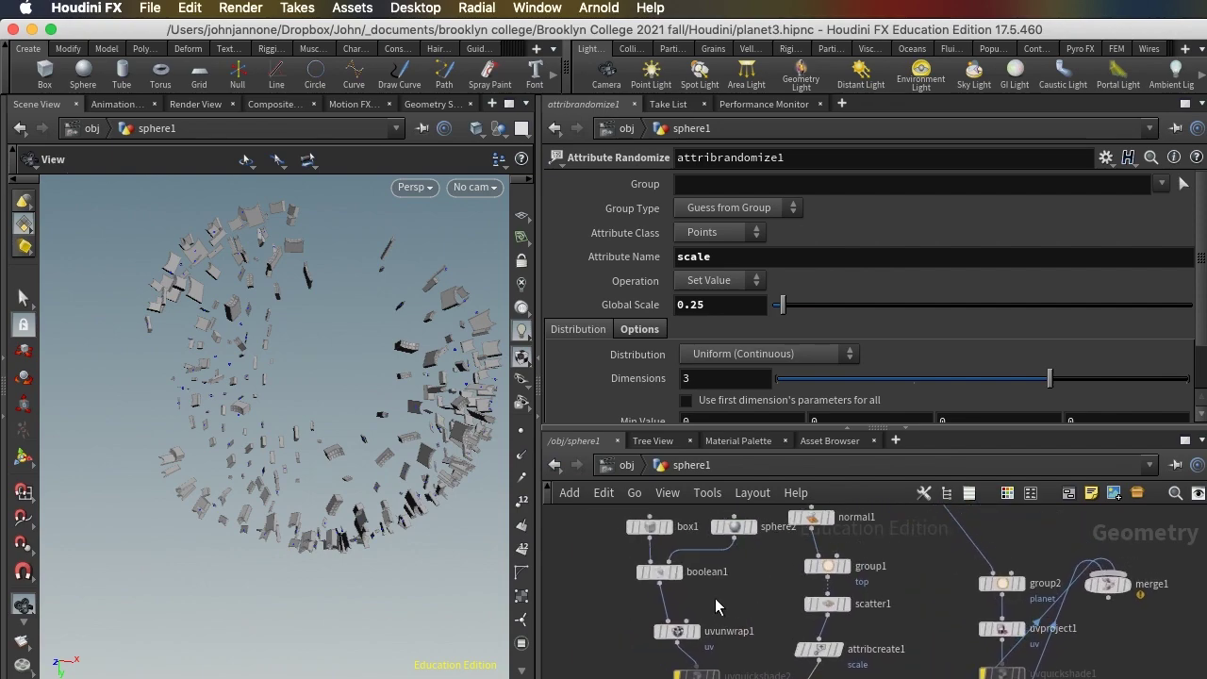
left_click(666, 572)
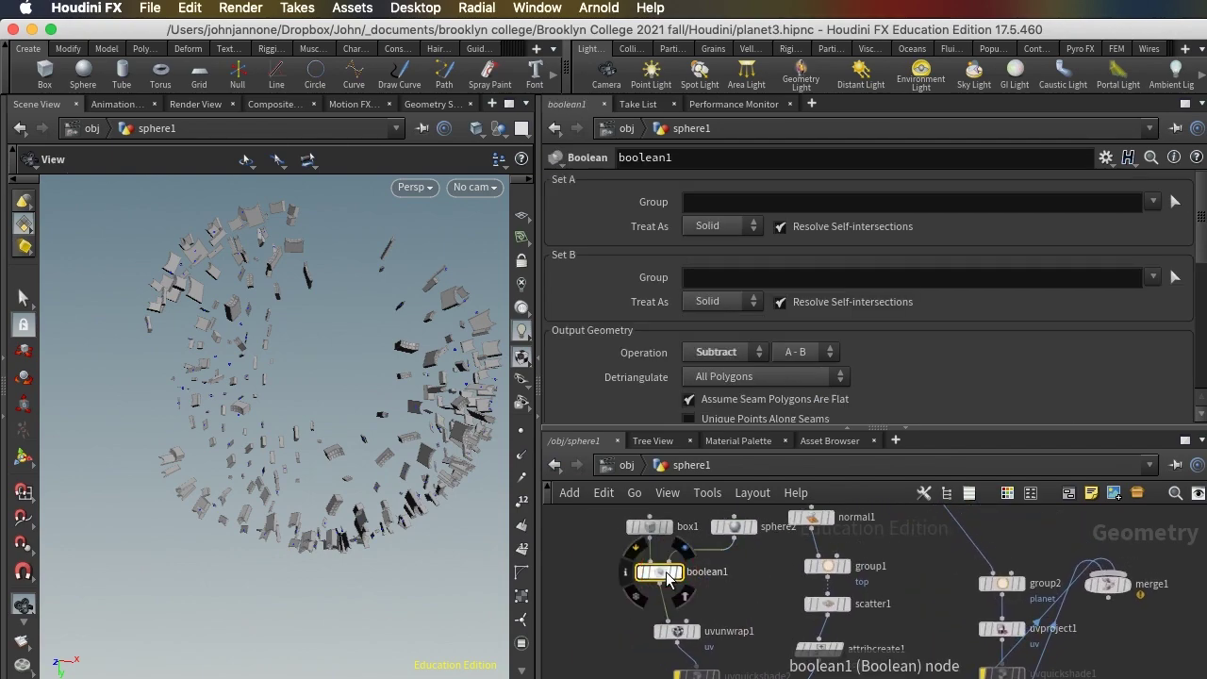
key("Delete")
left_click(733, 527)
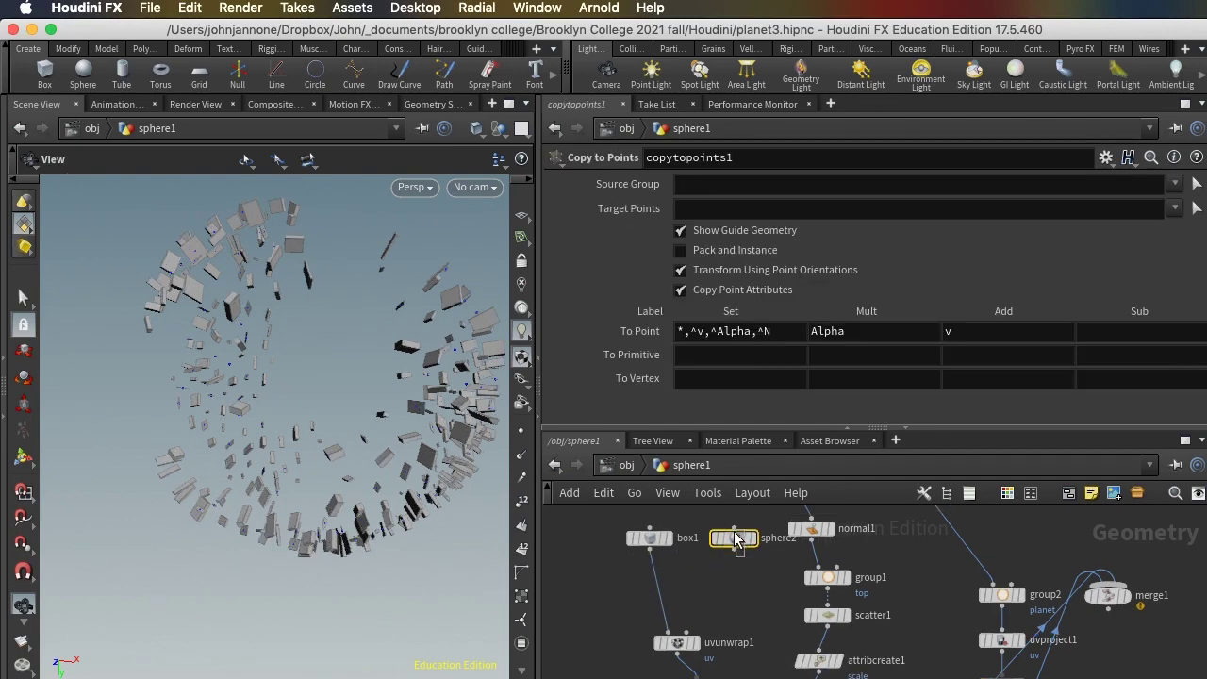
key("Delete")
left_click_drag(248, 358, 264, 386)
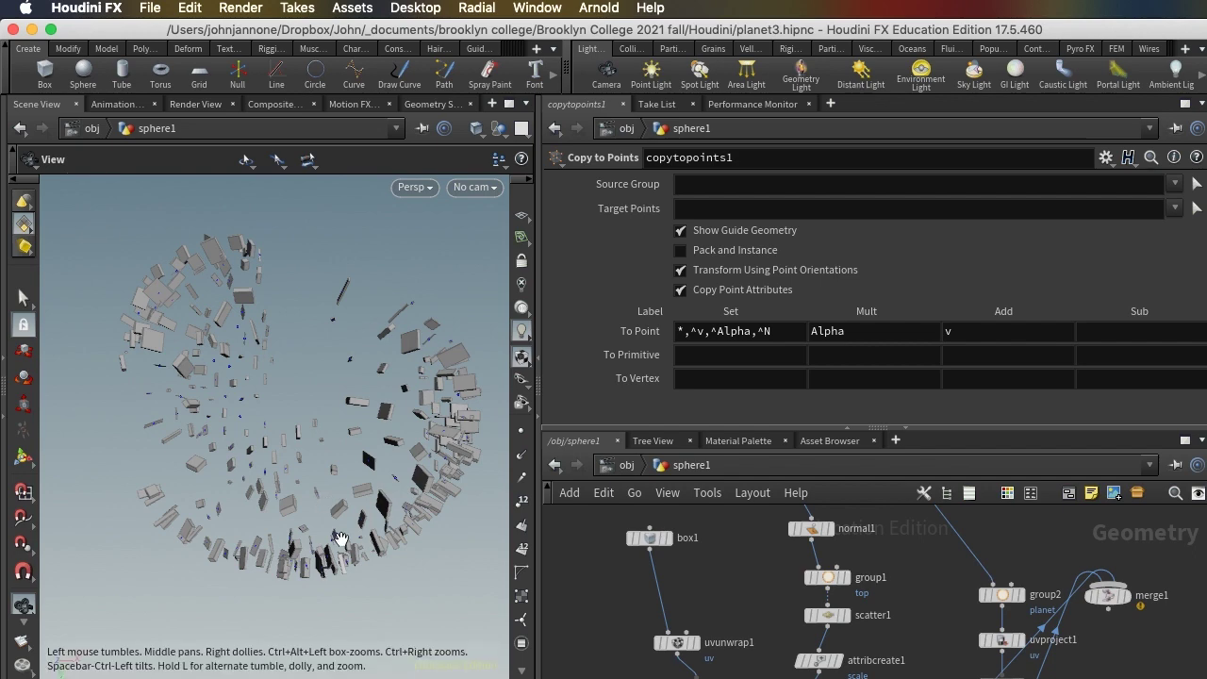
left_click_drag(339, 537, 243, 425)
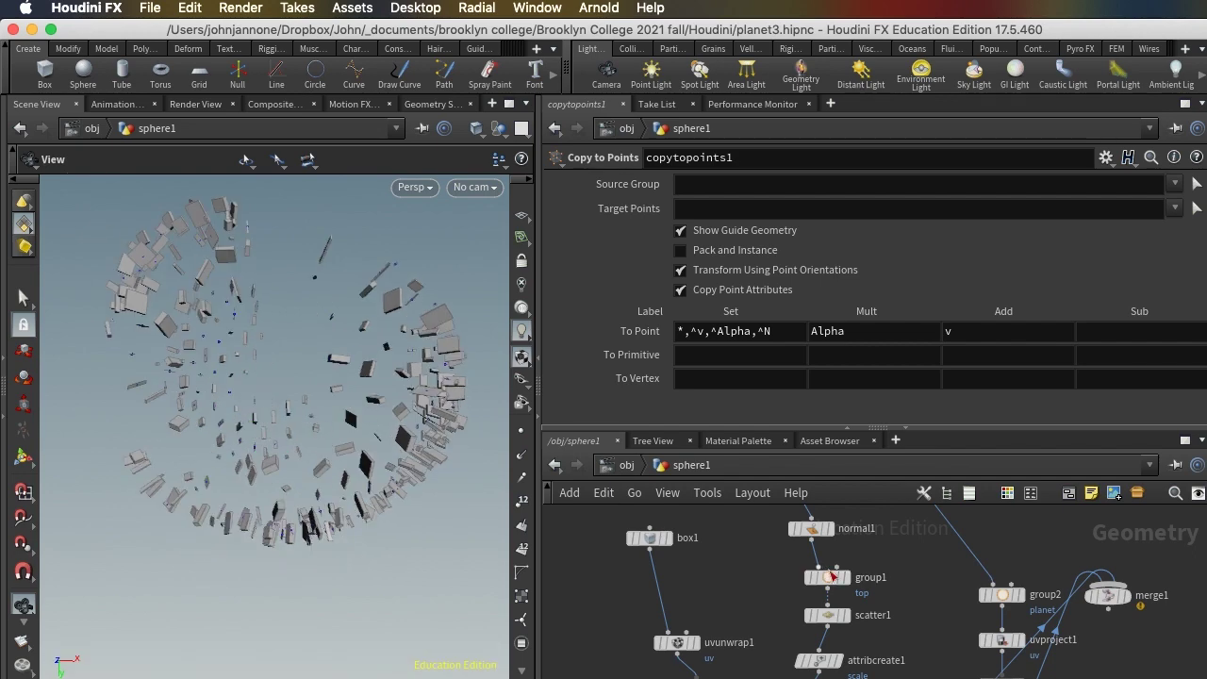
Display merge2 and merge1 in turn to check the planet without and with the buildings
scroll(908, 573, "up", 5)
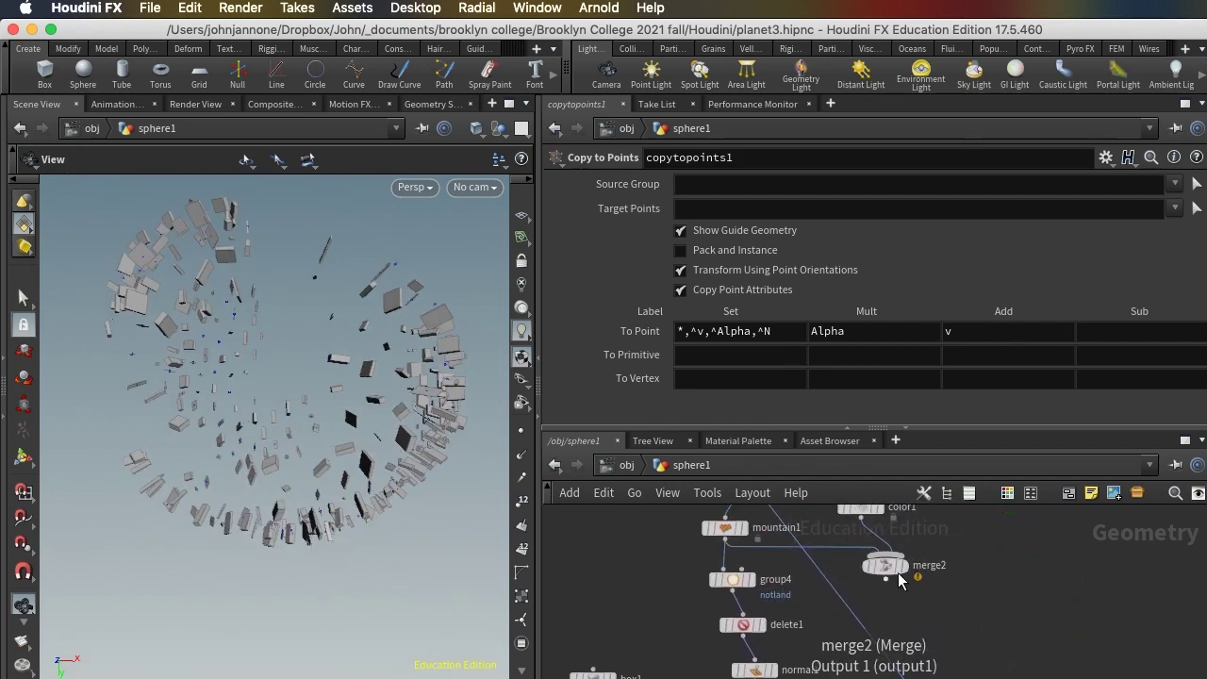
left_click(905, 572)
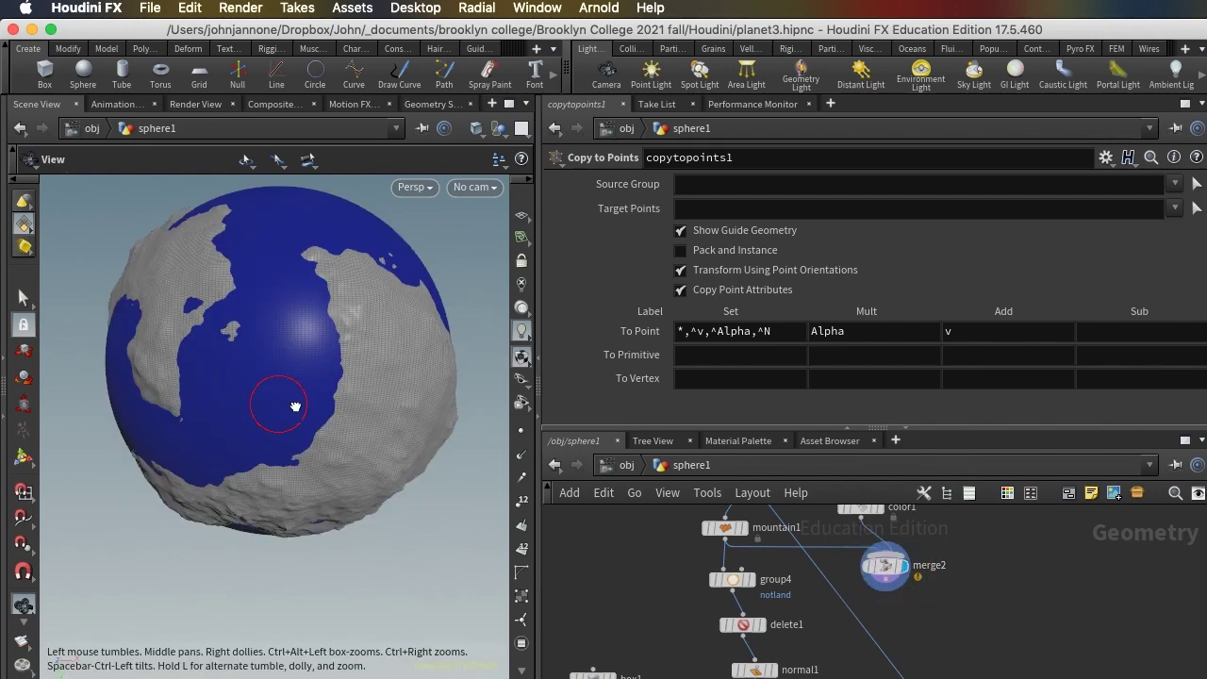
left_click_drag(293, 401, 273, 406)
middle_click_drag(1062, 634, 1037, 548)
scroll(971, 579, "down", 3)
left_click(916, 548)
left_click(945, 648)
middle_click_drag(1047, 582, 992, 532)
left_click(990, 592)
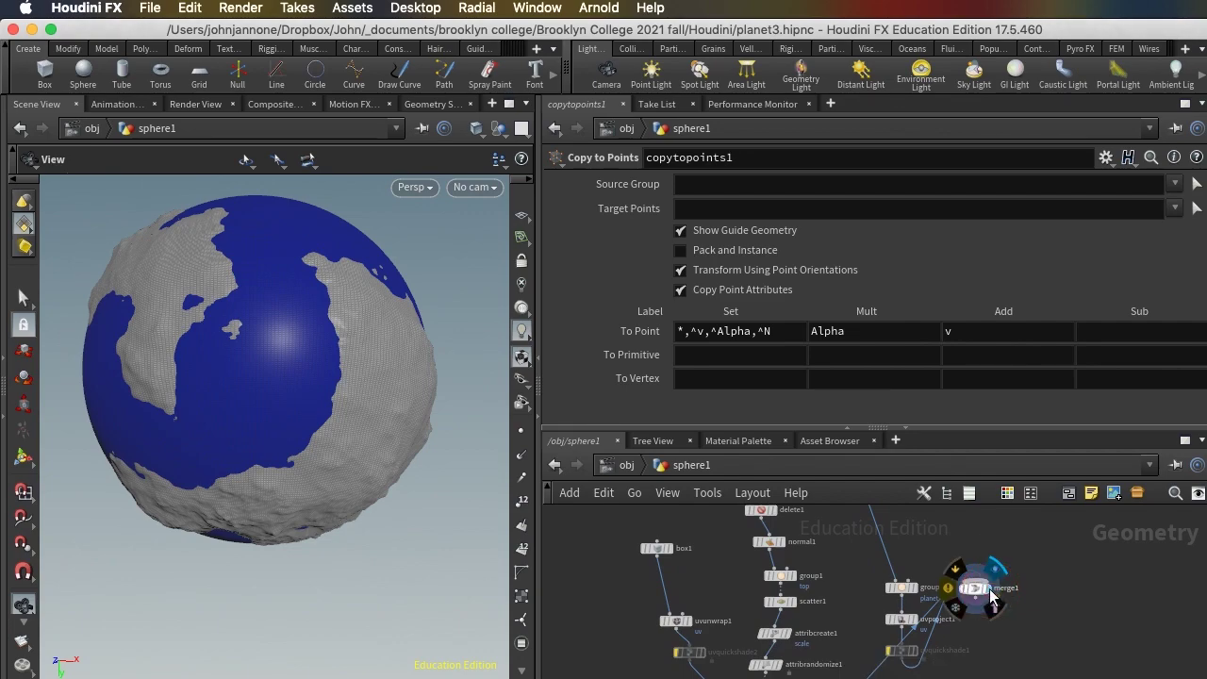
left_click_drag(325, 412, 268, 405)
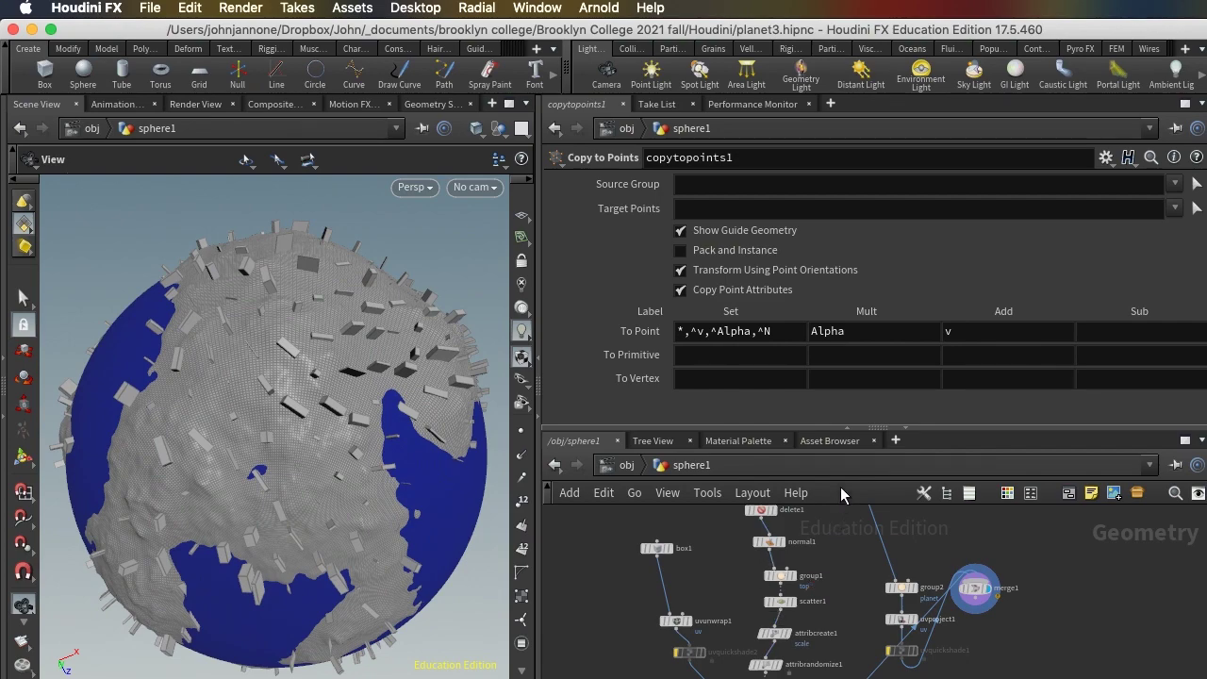
Set scatter1's force total count to 3000 and check the building density around the coast
left_click(842, 427)
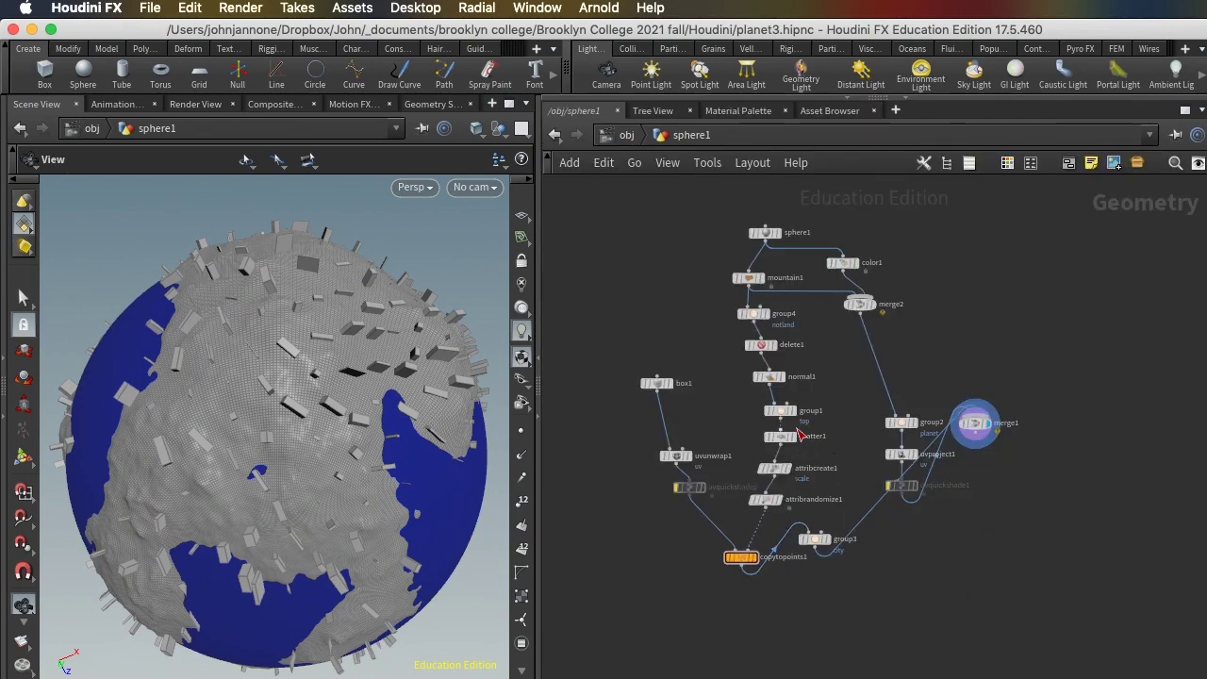
scroll(821, 414, "up", 3)
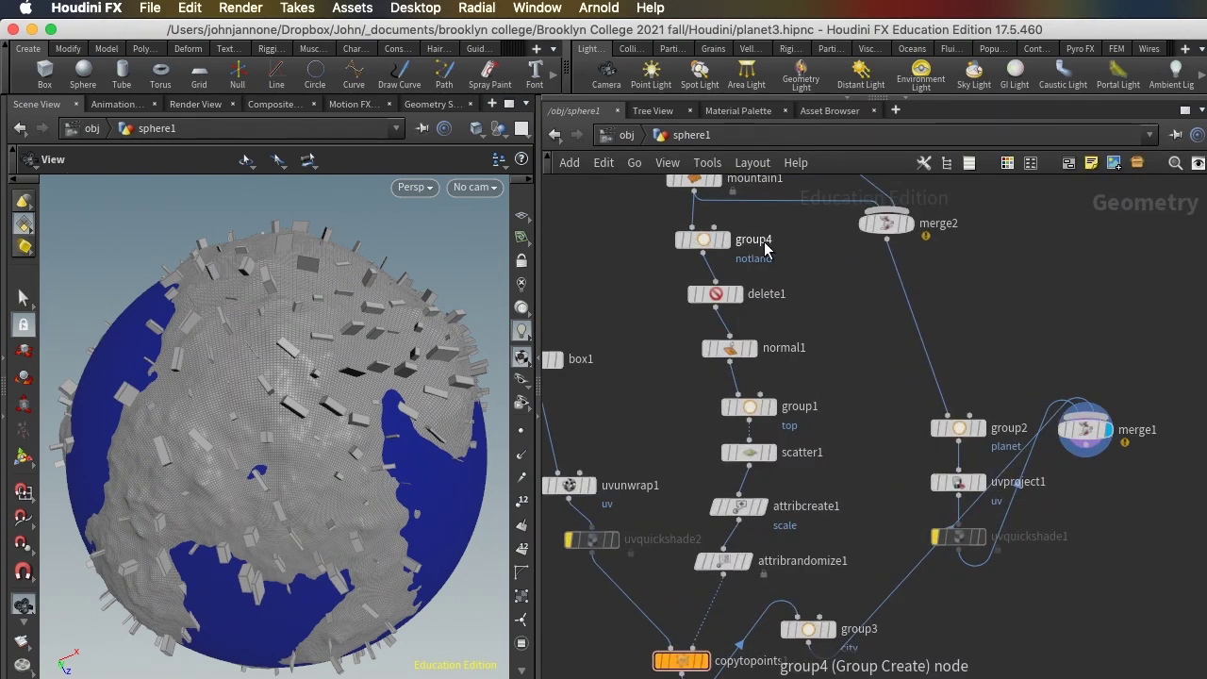
left_click(752, 457)
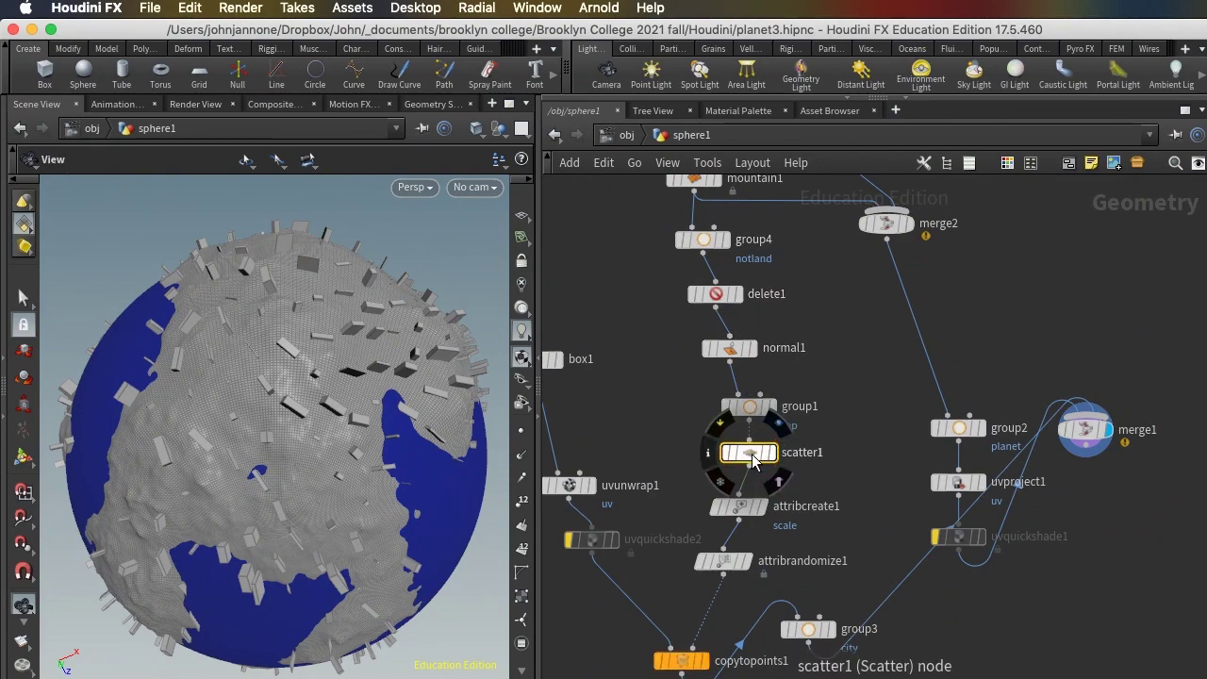
left_click(832, 98)
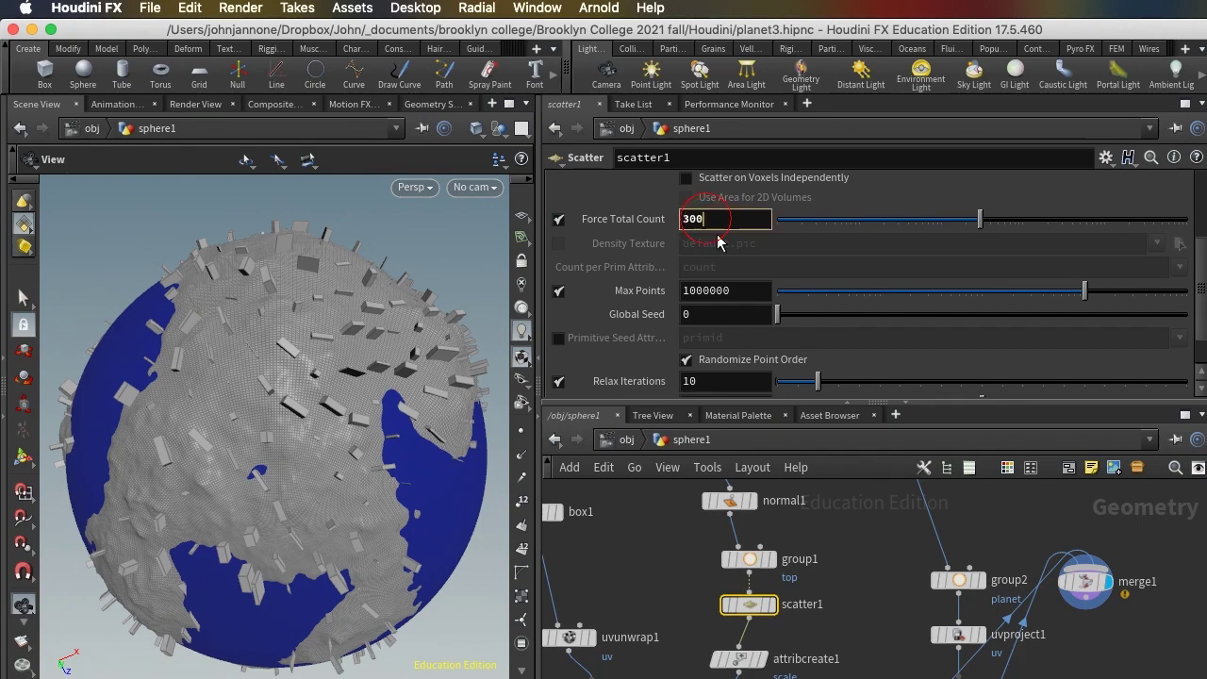
type("0")
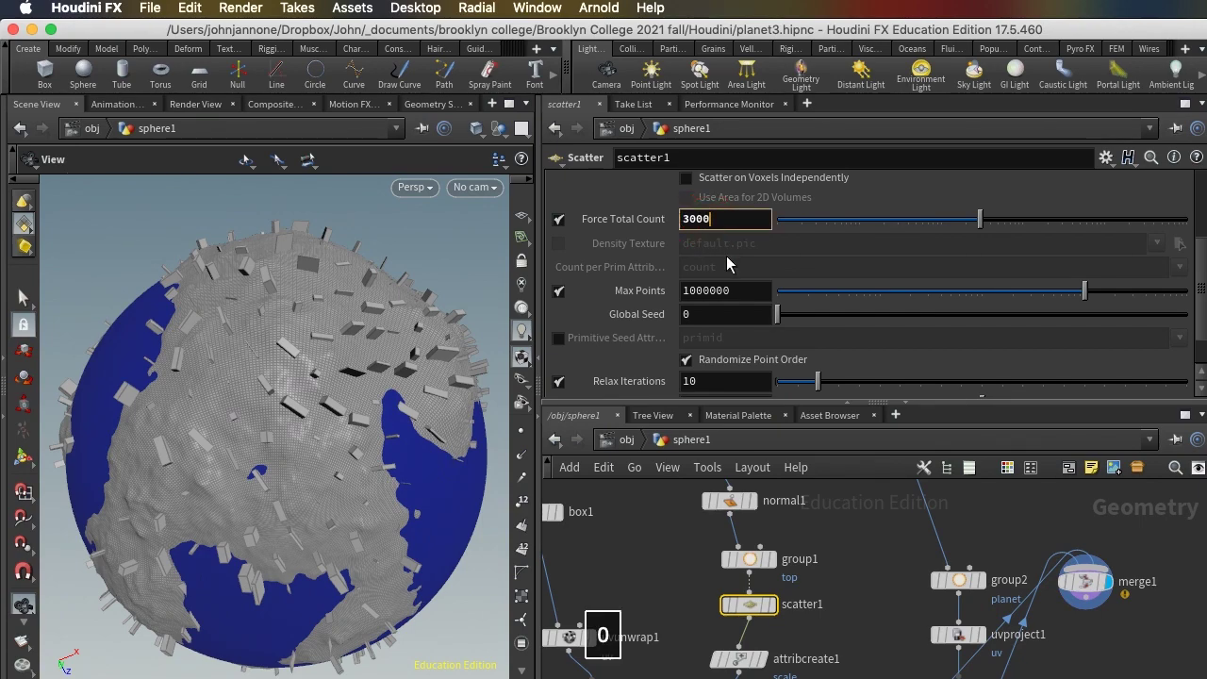
key("Return")
left_click_drag(242, 510, 342, 479)
scroll(307, 464, "up", 5)
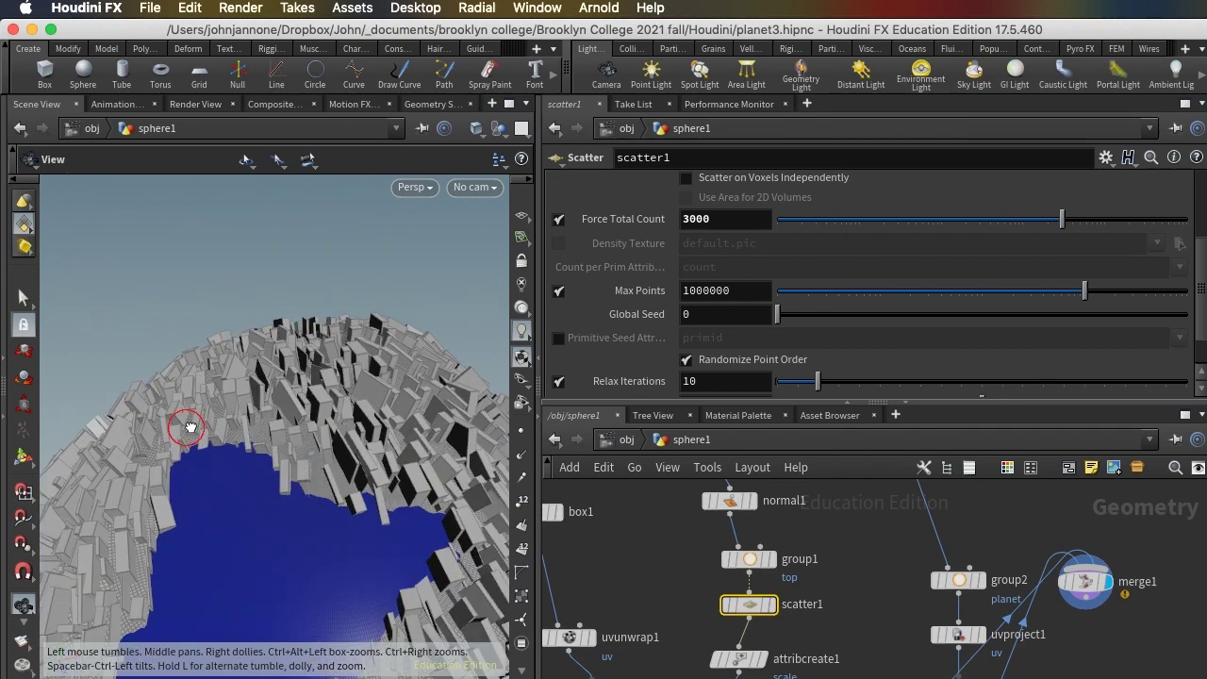
left_click_drag(183, 425, 229, 421)
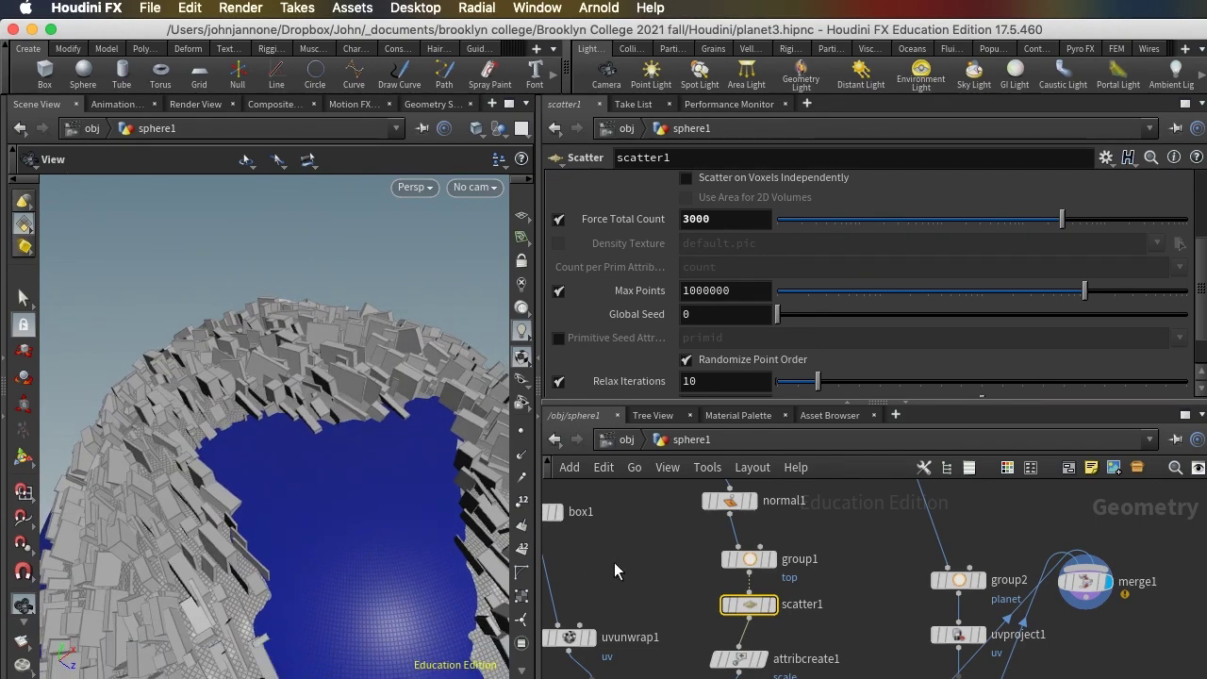
Set box1's Y size to 1 and inspect the slimmer buildings up close
middle_click_drag(614, 561, 637, 568)
left_click(566, 517)
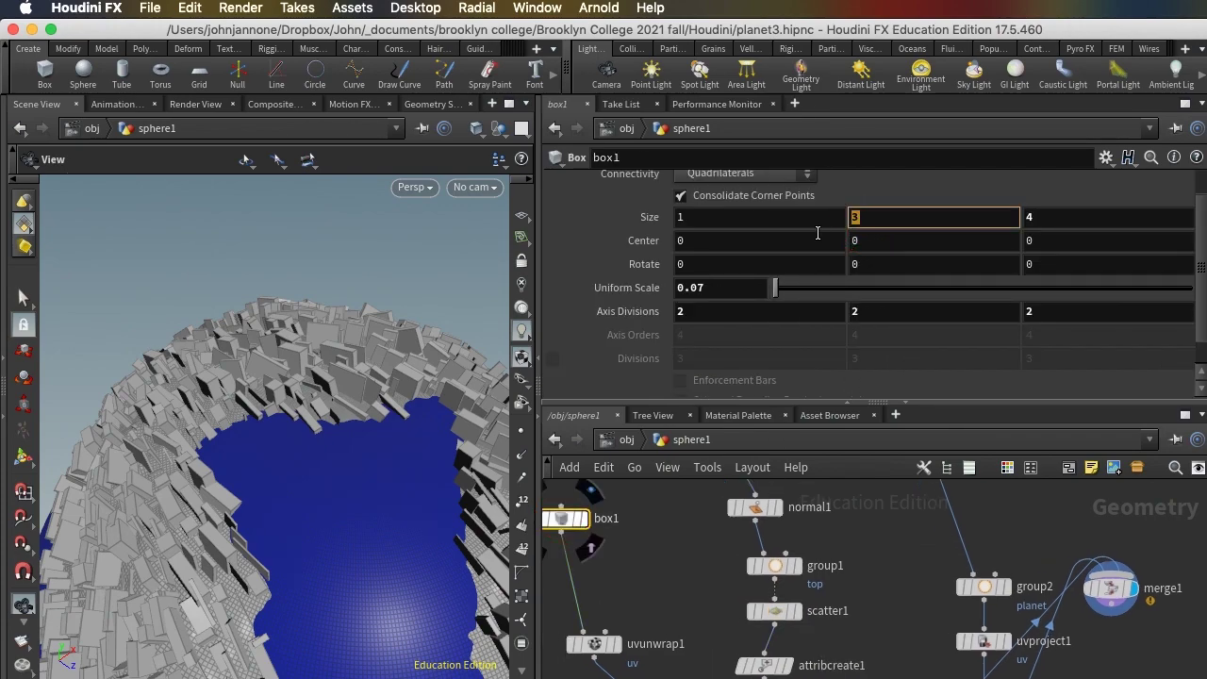
type("1")
key("Return")
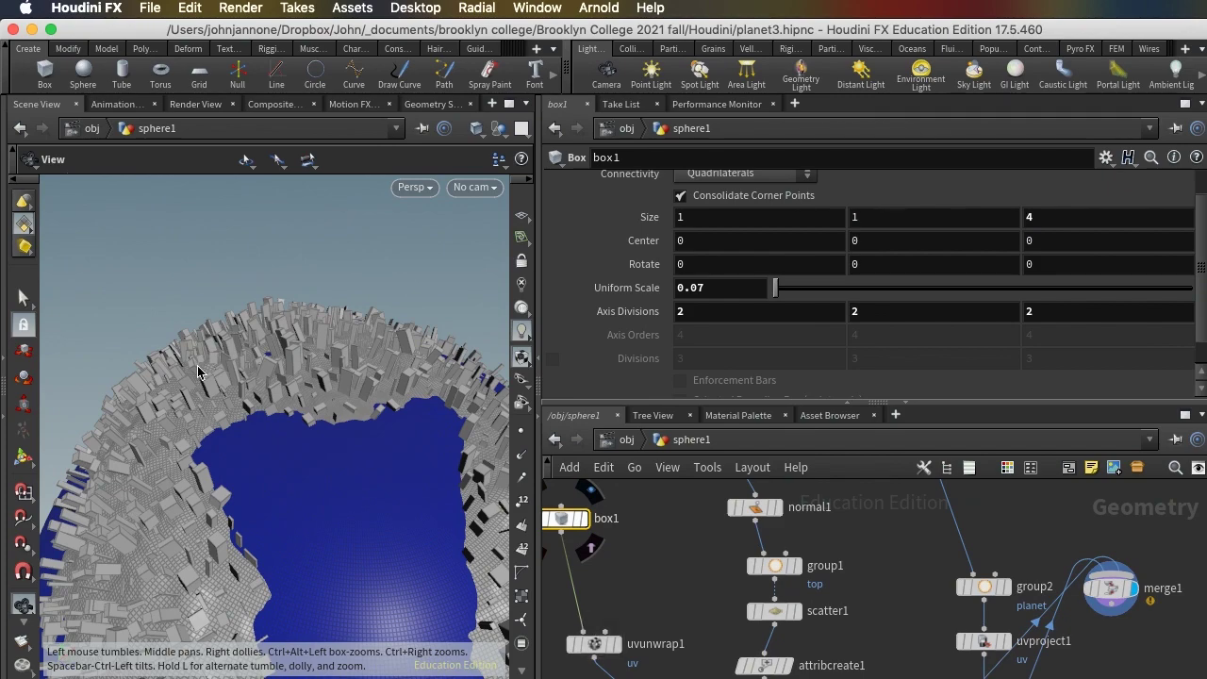
left_click_drag(194, 359, 315, 431)
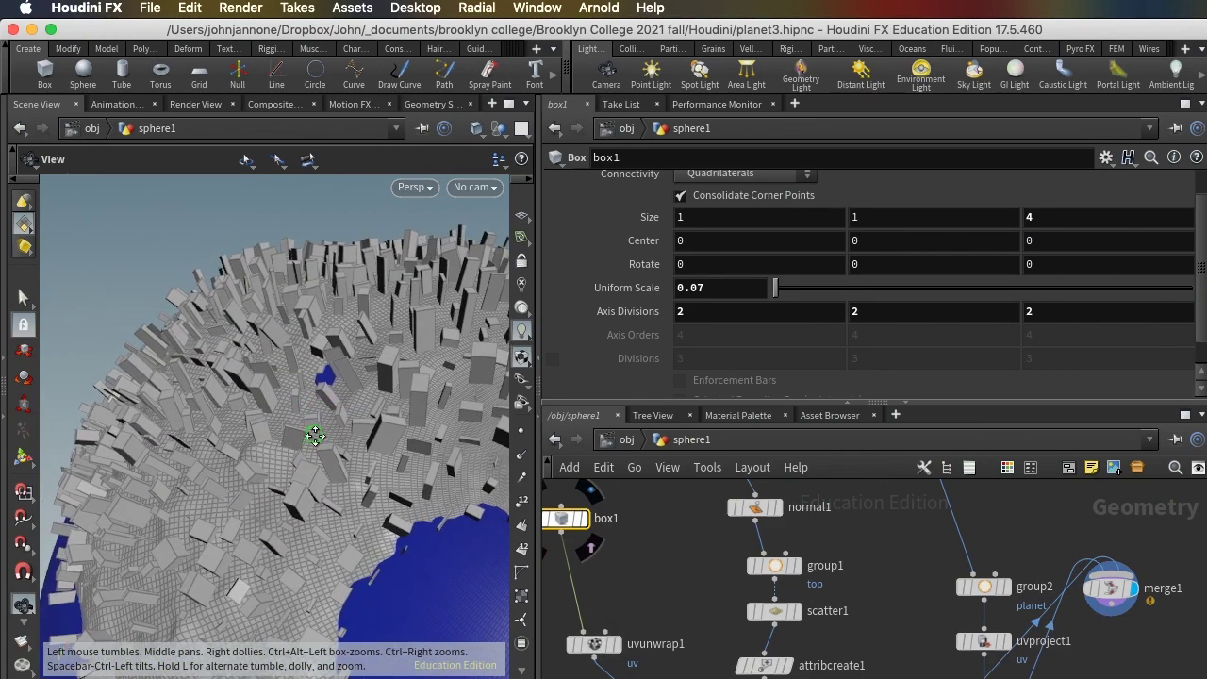
middle_click_drag(315, 437, 339, 462)
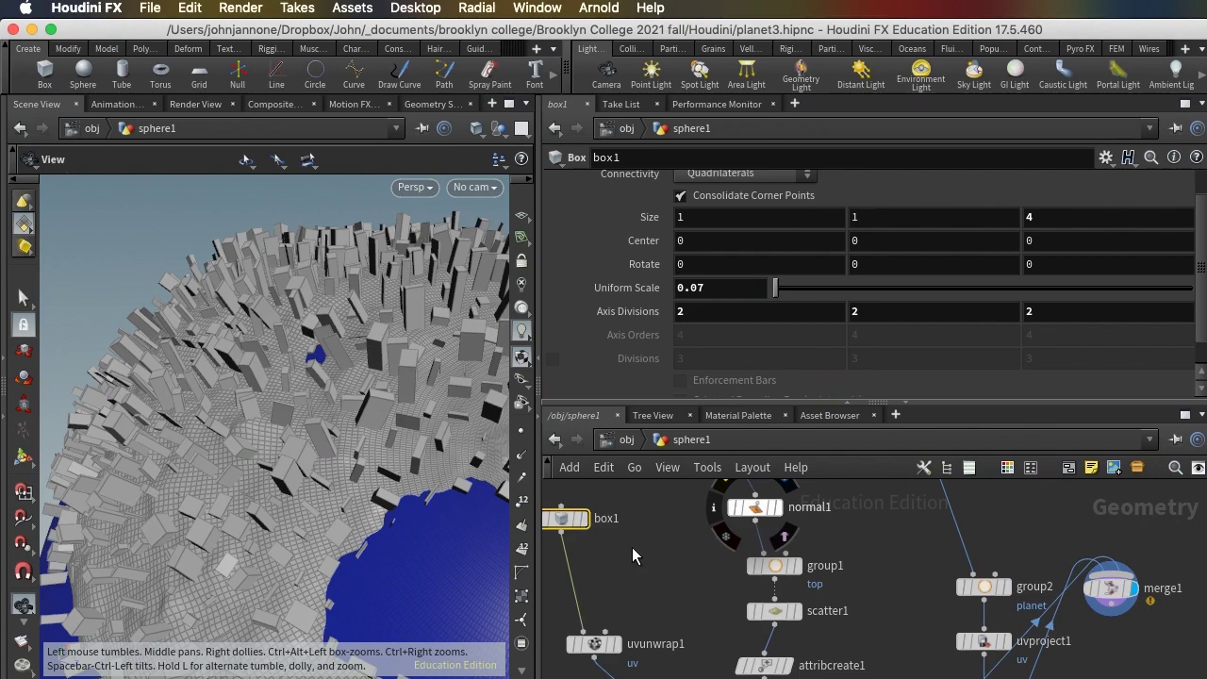
left_click_drag(300, 382, 296, 413)
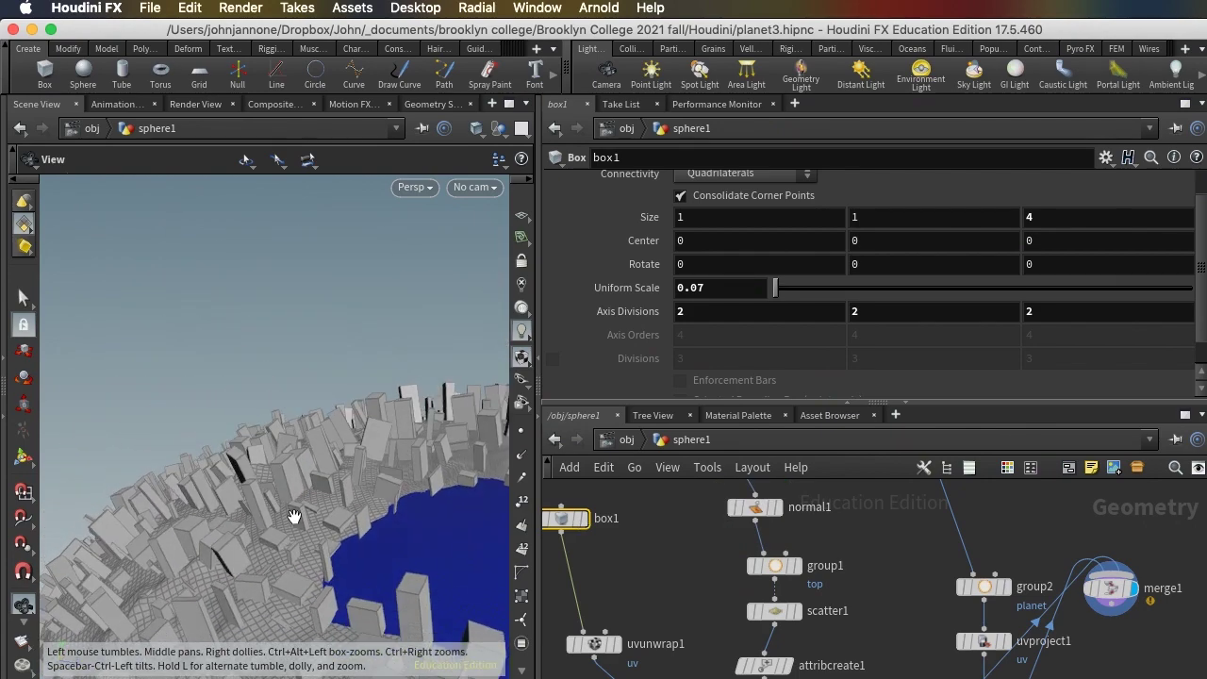
middle_click_drag(293, 481, 281, 452)
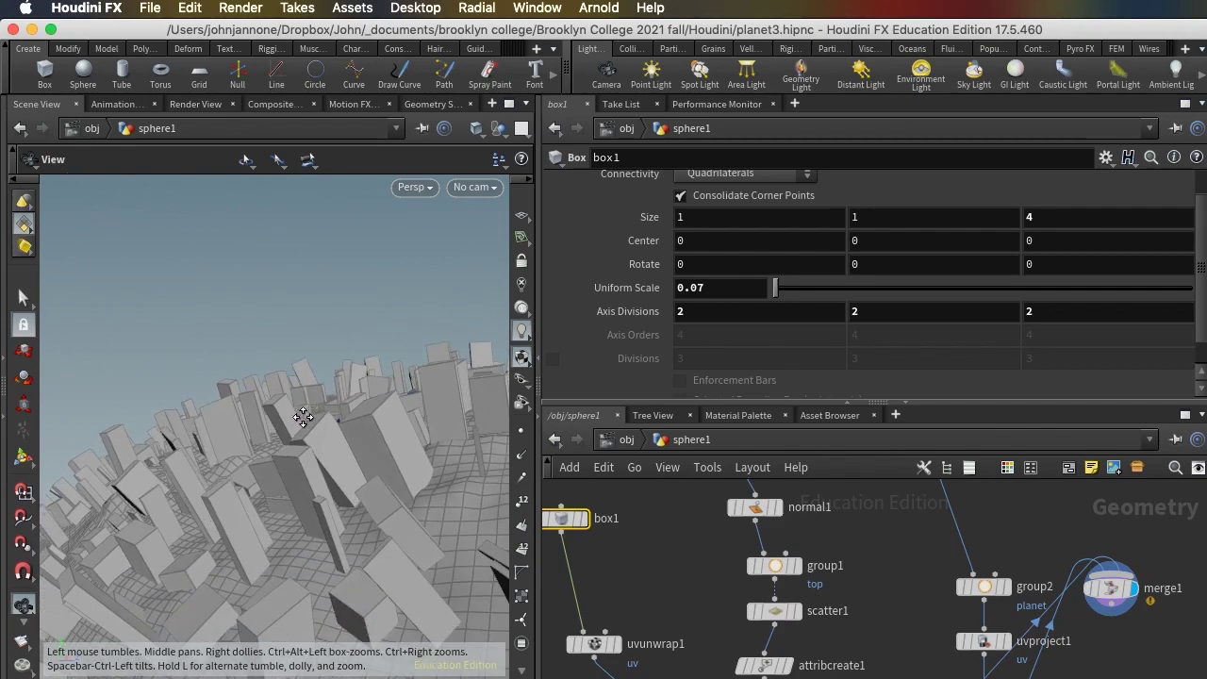
left_click_drag(294, 461, 338, 441)
scroll(841, 584, "up", 5)
Set mountain1's height to 0.1 and check the terrain and buildings from several angles
scroll(841, 580, "up", 3)
left_click(739, 534)
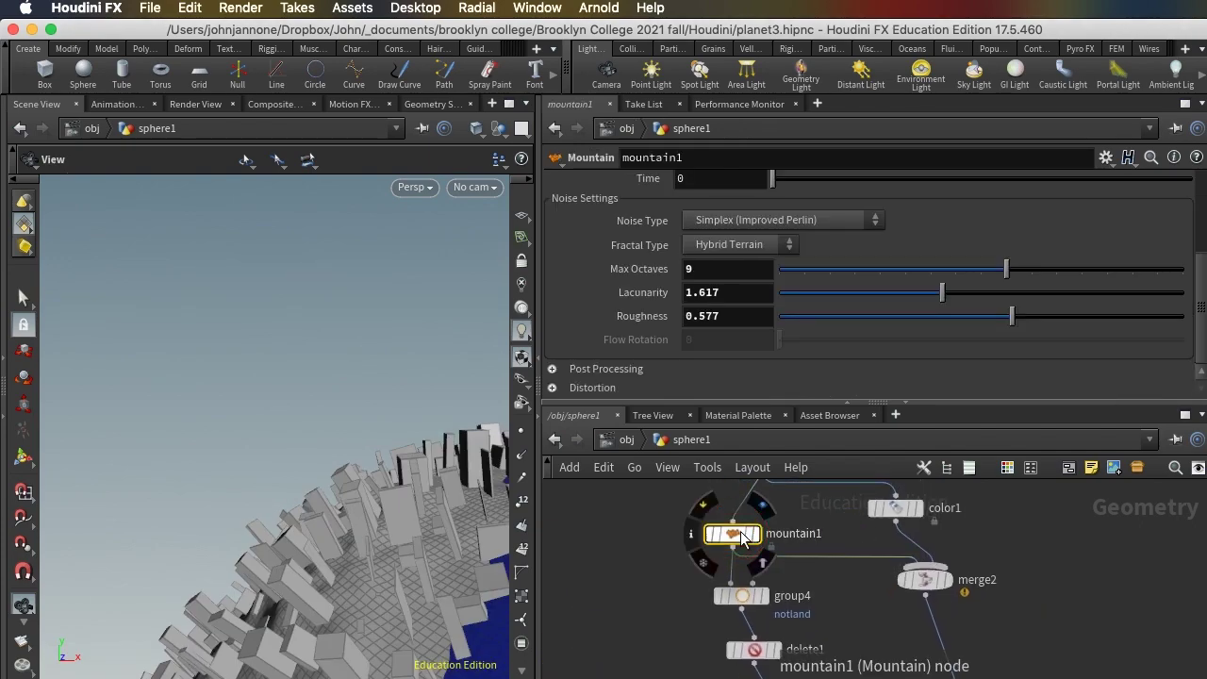
scroll(835, 253, "up", 5)
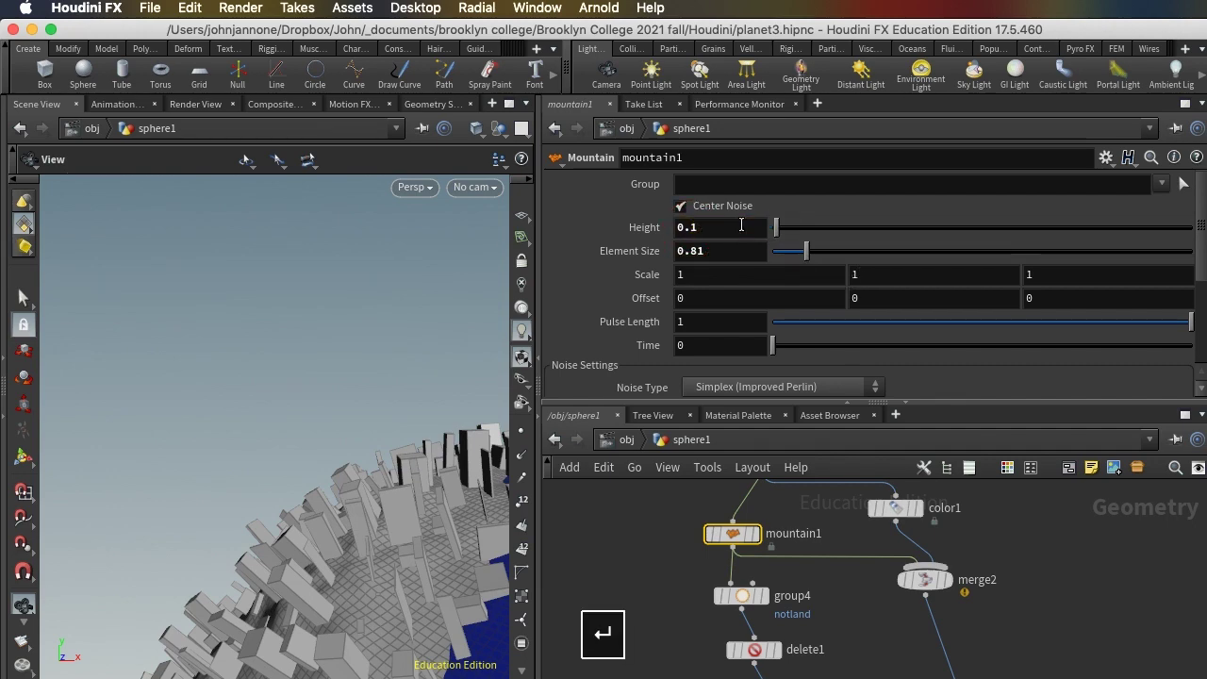
left_click_drag(355, 428, 262, 526)
scroll(280, 554, "down", 5)
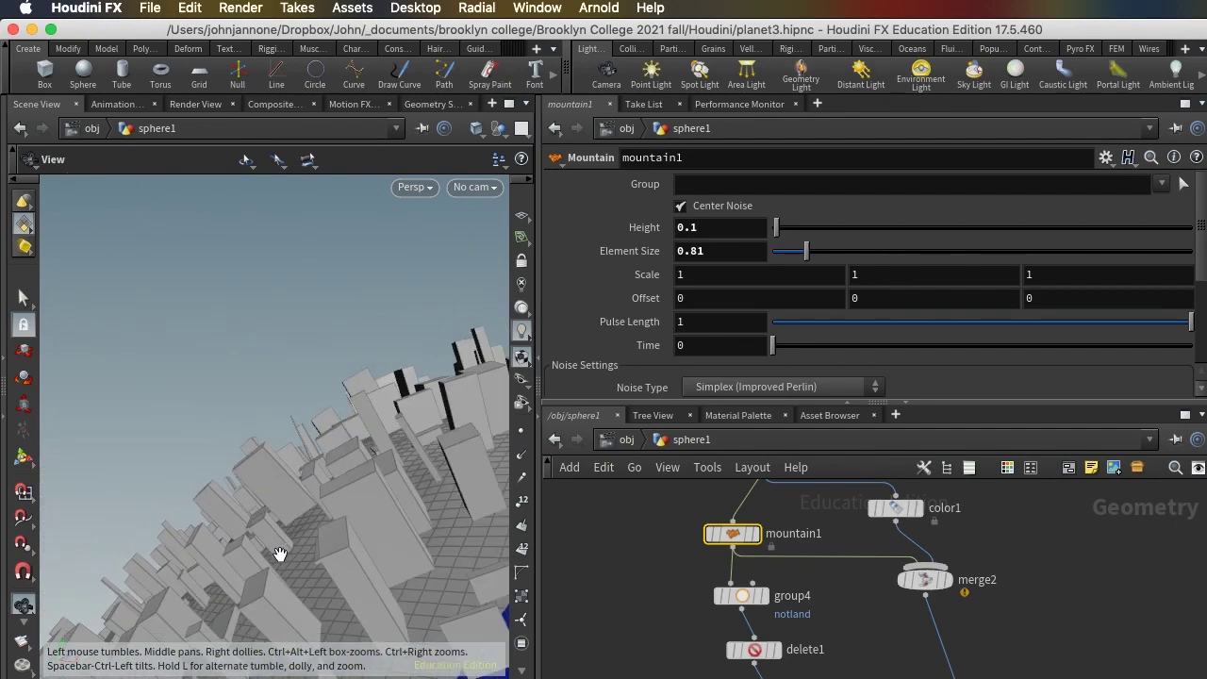
left_click_drag(417, 576, 350, 498)
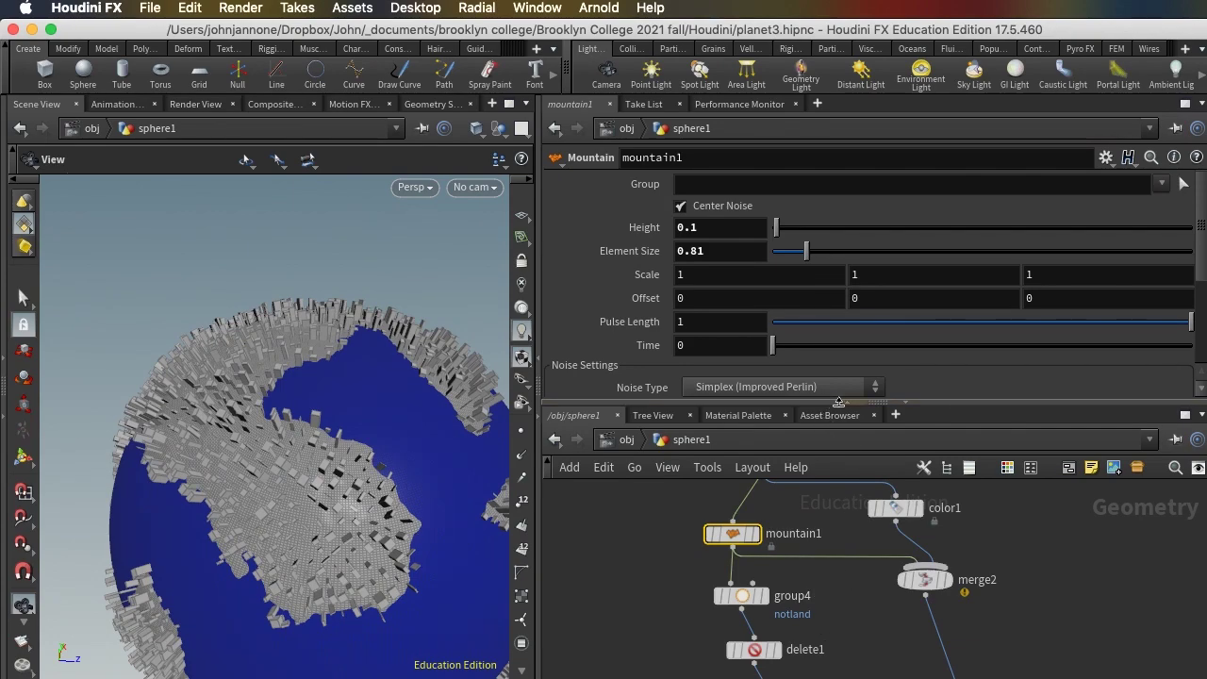
Set scatter1's relax iterations to 0 and check the building spacing on the land
left_click(846, 401)
scroll(862, 549, "down", 5)
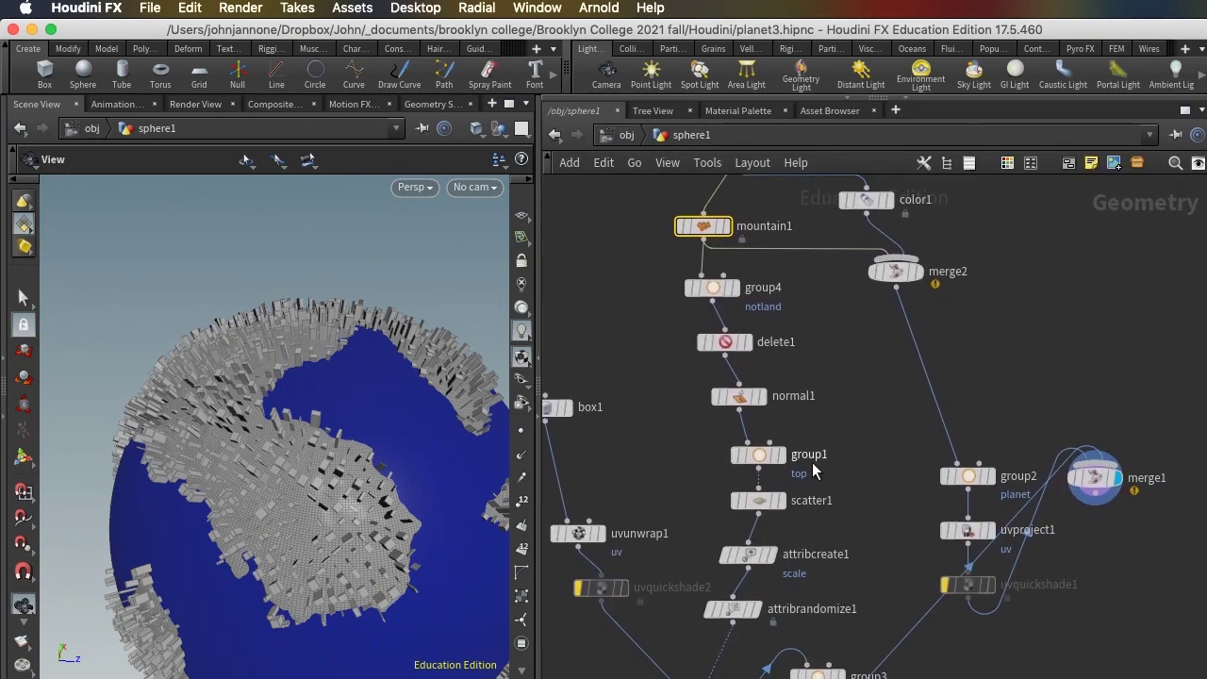
left_click(762, 504)
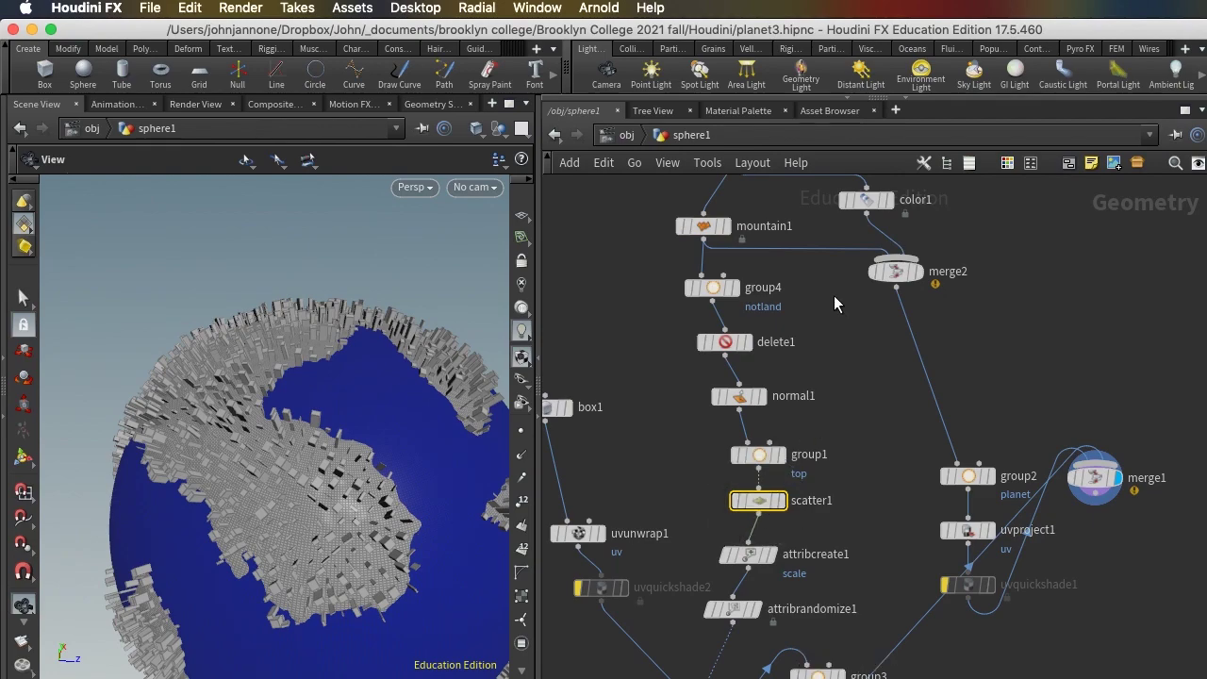
left_click(847, 97)
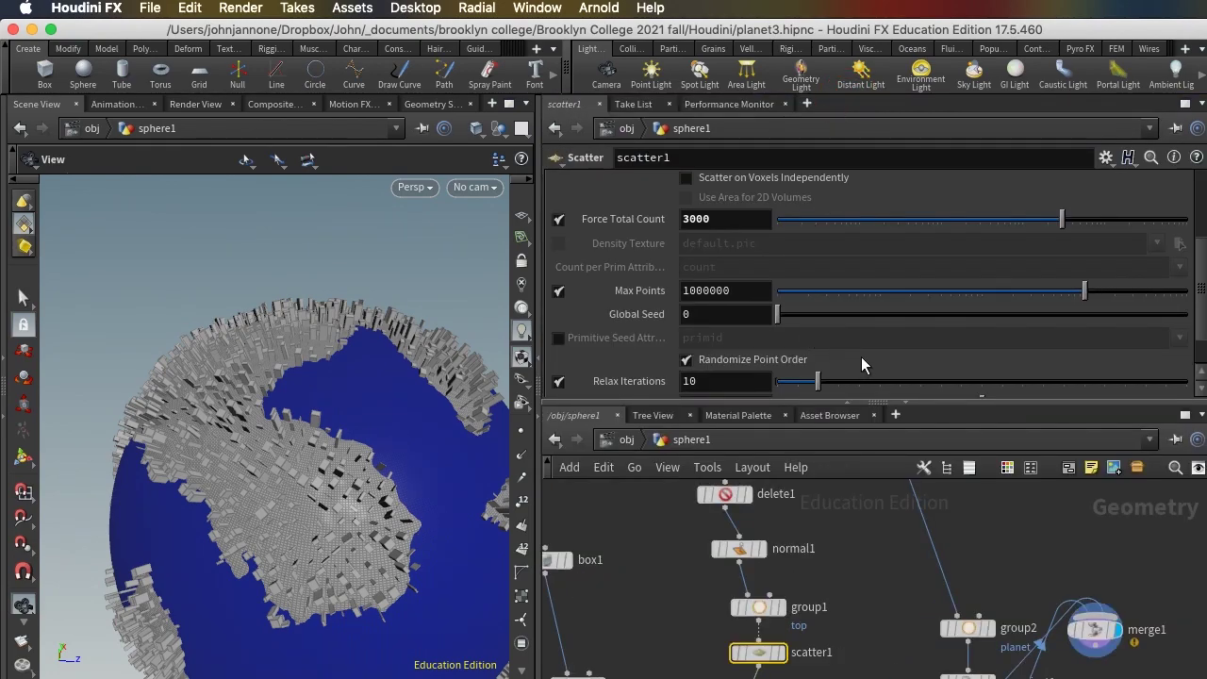
scroll(861, 357, "down", 2)
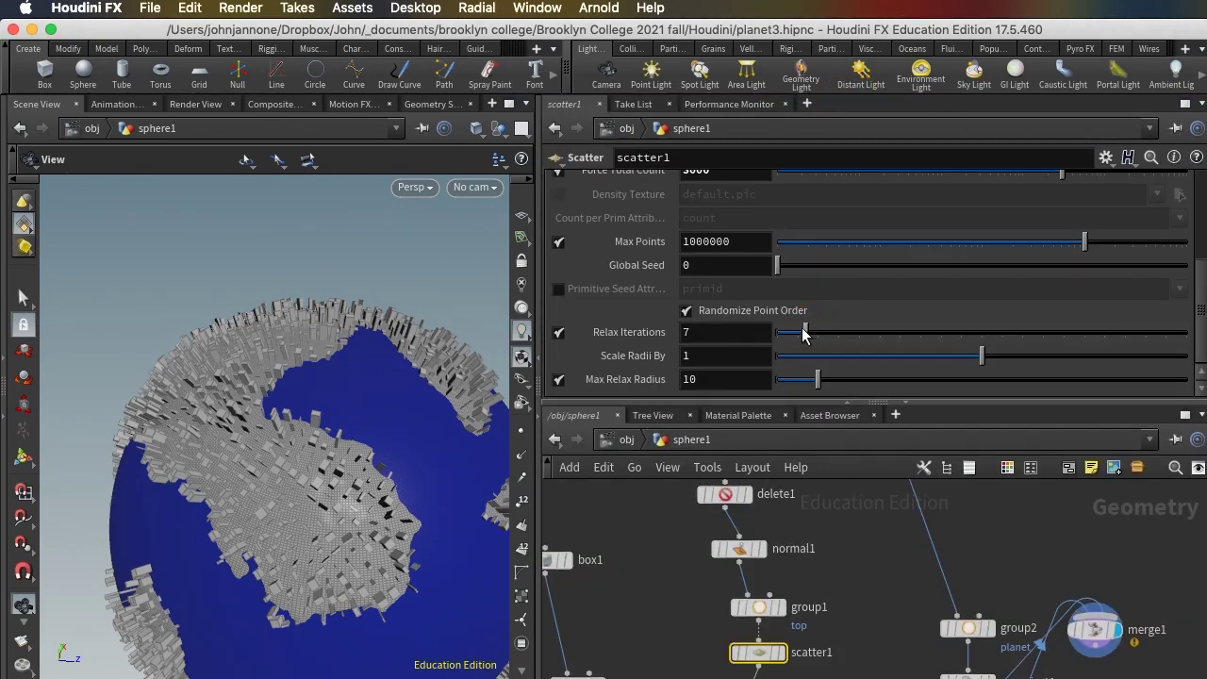
left_click_drag(802, 334, 742, 326)
left_click_drag(186, 493, 349, 556)
scroll(808, 240, "up", 2)
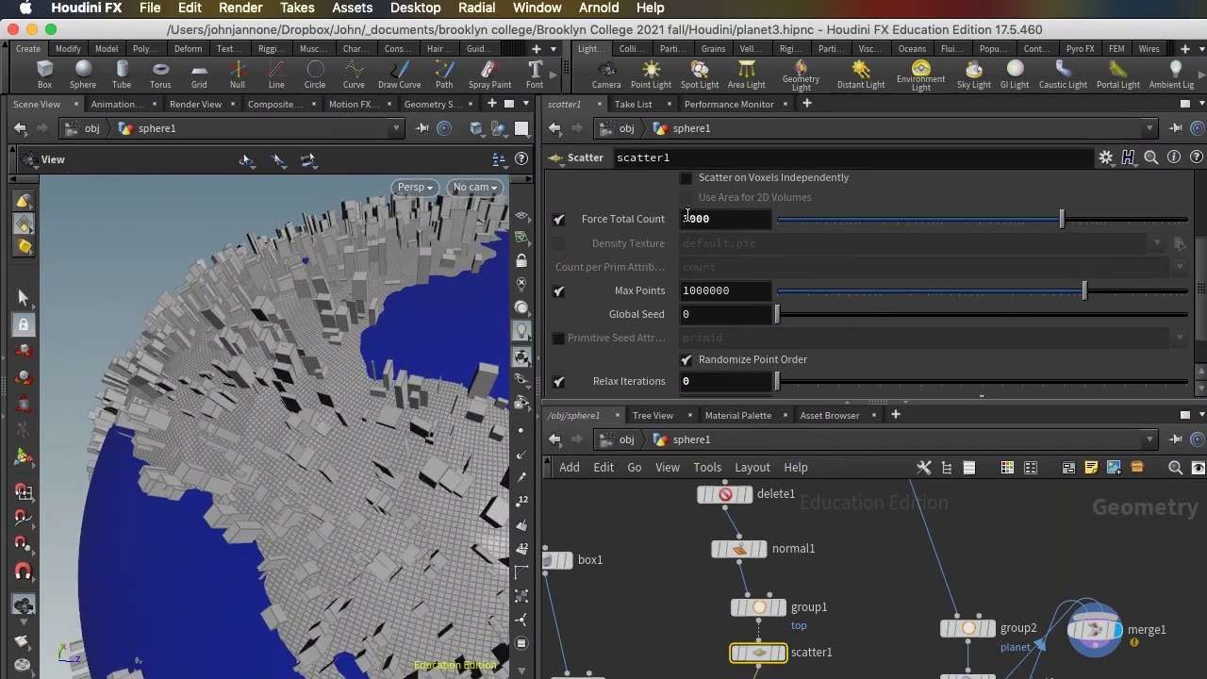
Set scatter1's force total count to 5000 and inspect the denser buildings up close and around the coasts
key("Return")
scroll(396, 429, "up", 6)
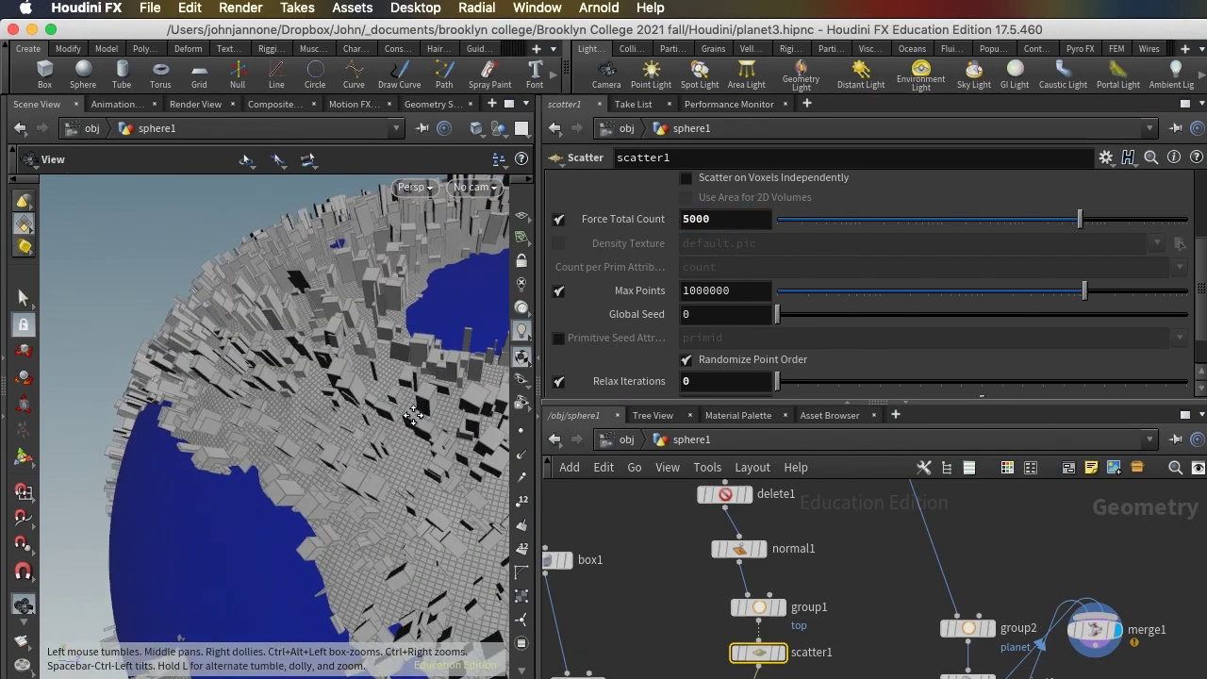
scroll(406, 450, "down", 10)
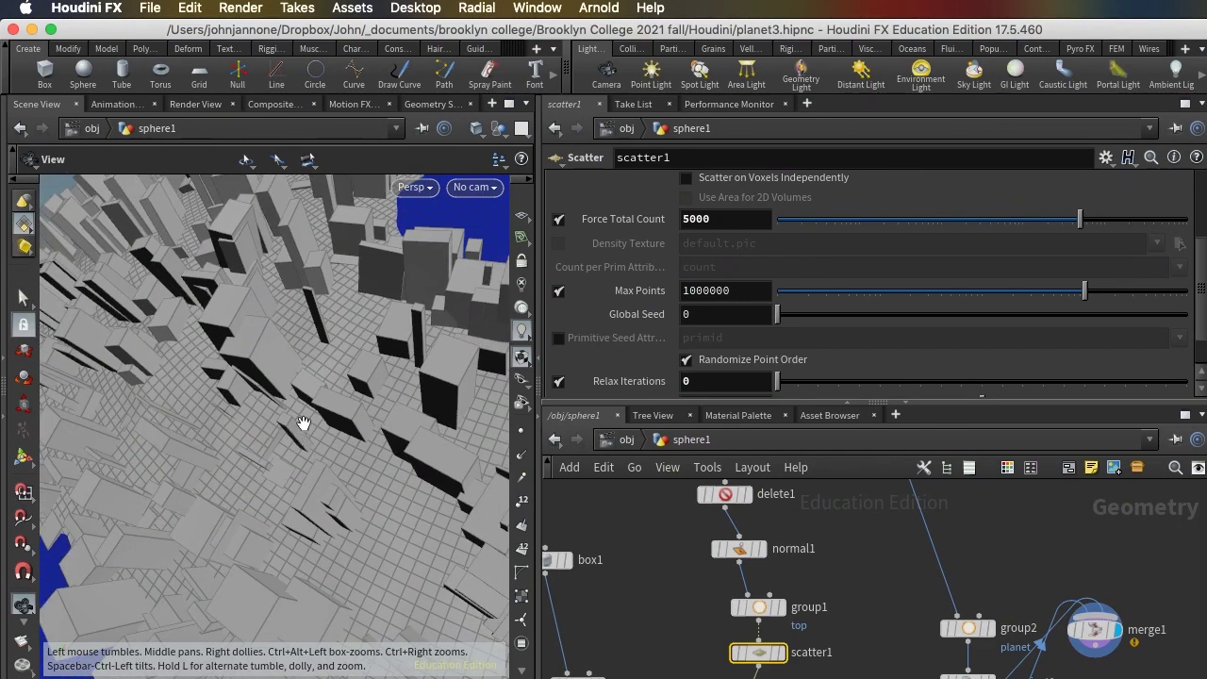
left_click_drag(317, 440, 475, 620)
left_click_drag(347, 523, 262, 440)
scroll(364, 431, "up", 5)
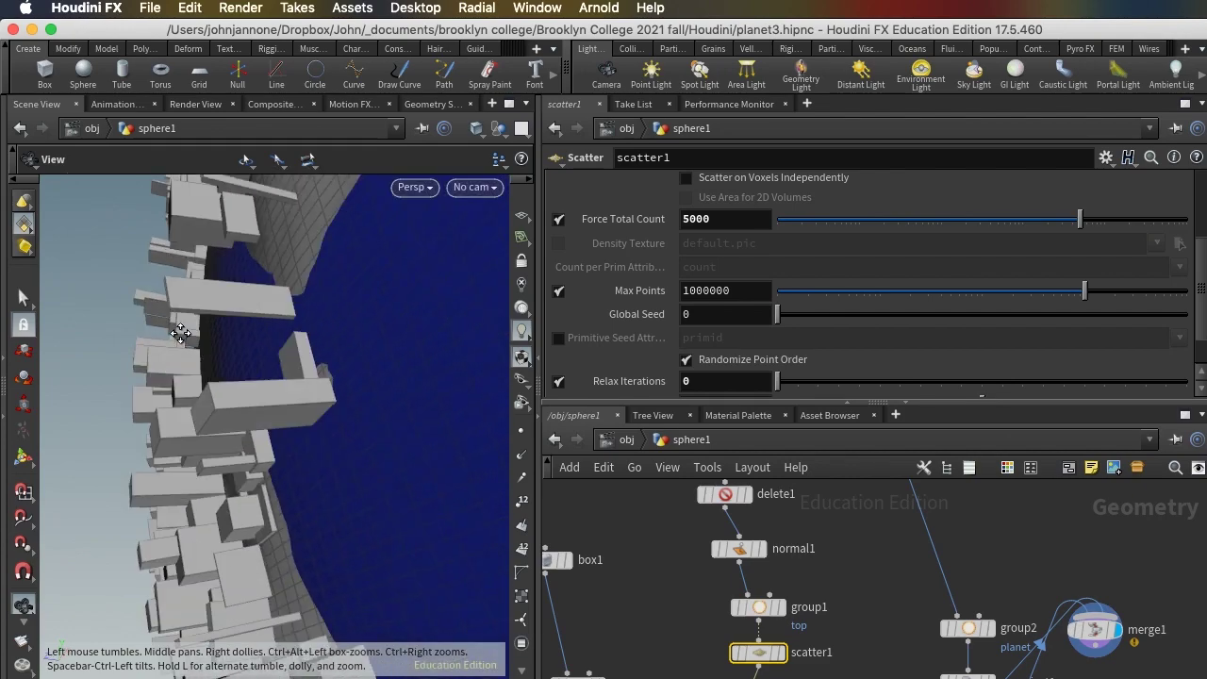
left_click_drag(169, 330, 285, 428)
scroll(268, 431, "down", 10)
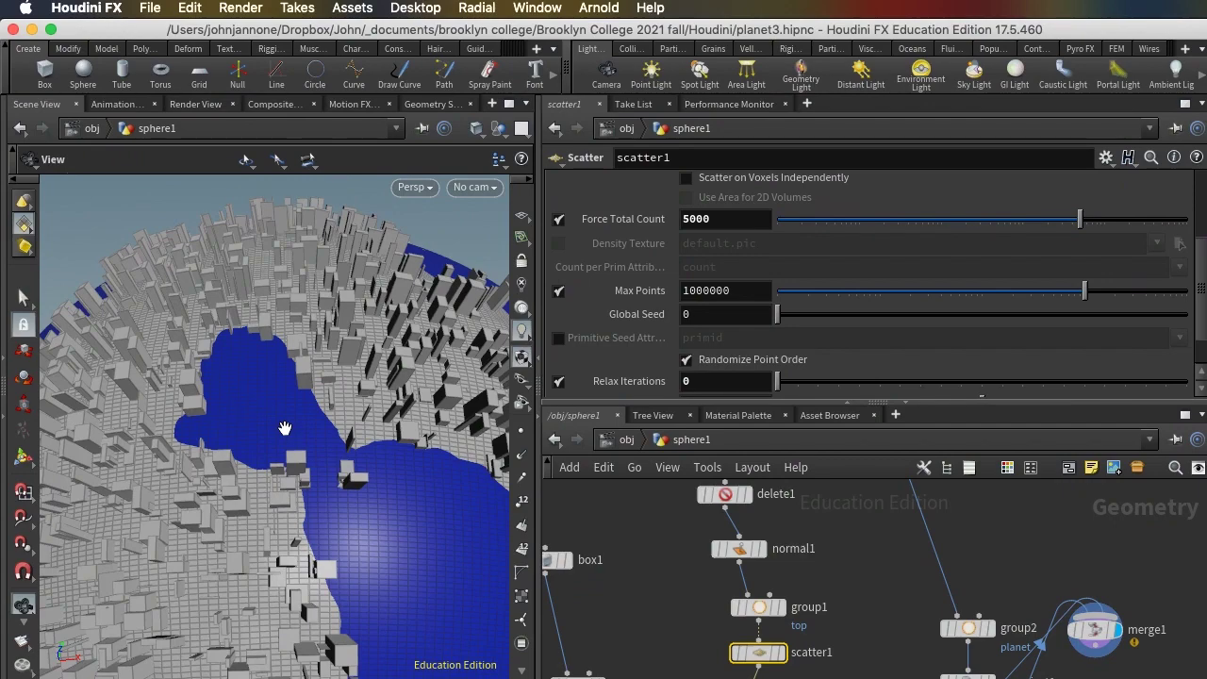
scroll(283, 429, "down", 10)
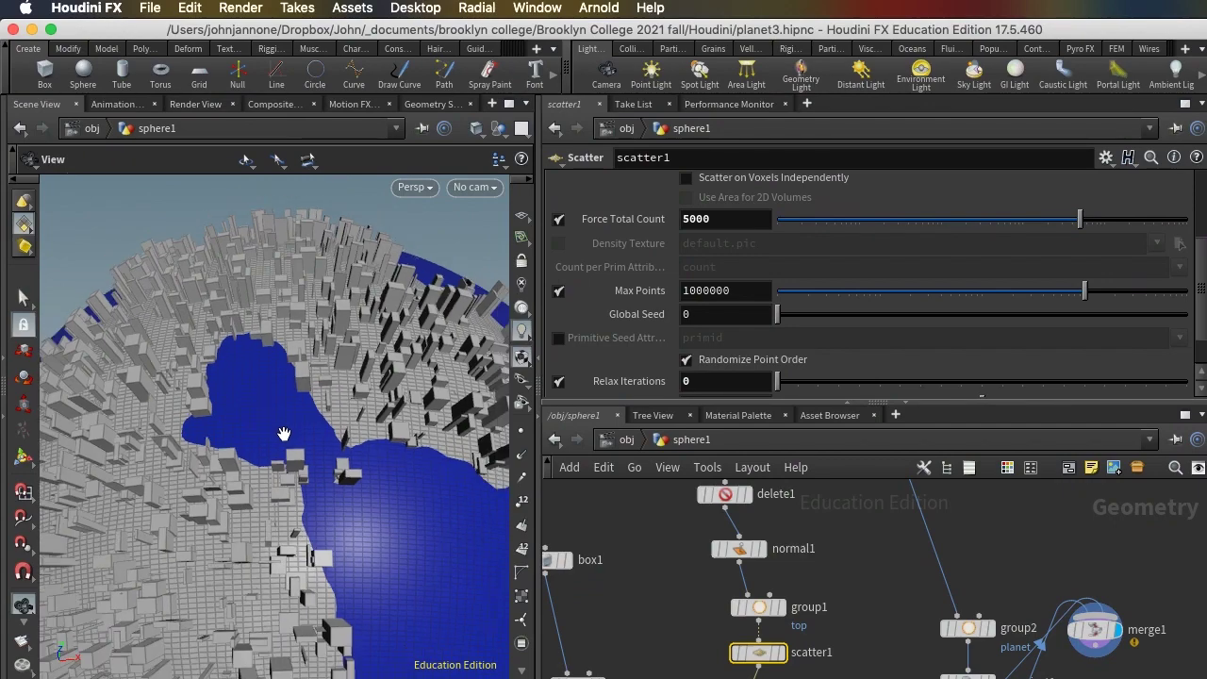
left_click_drag(229, 531, 283, 472)
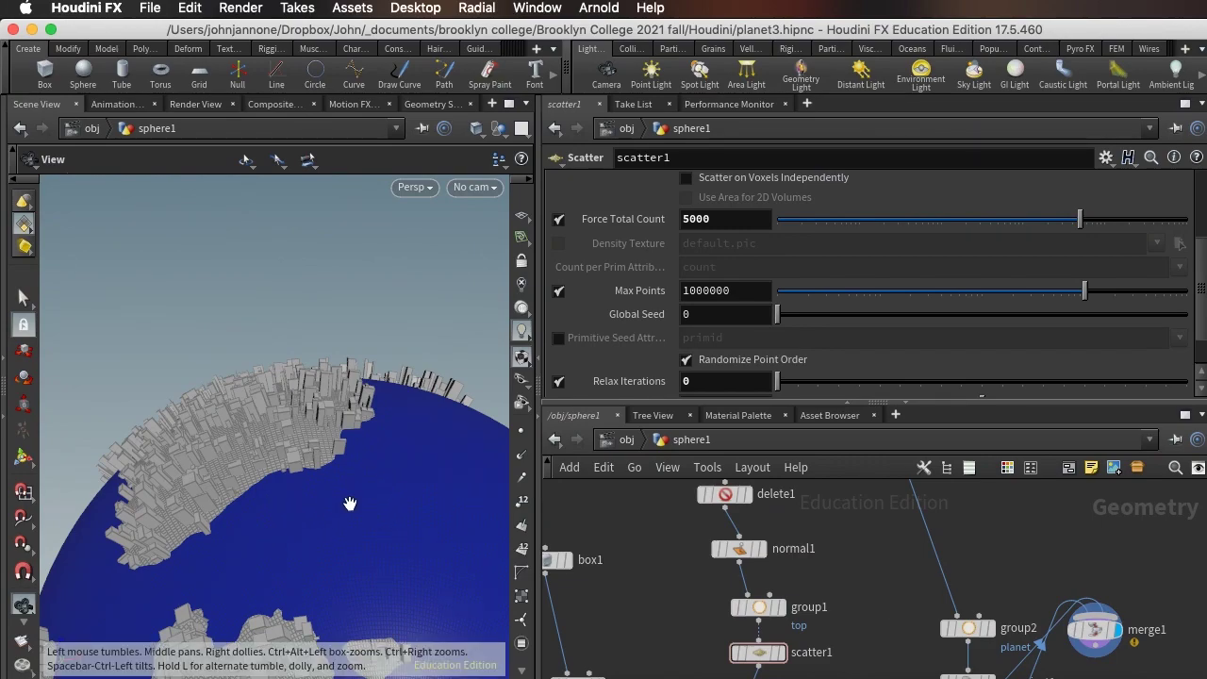
mouse_move(310, 437)
left_mouse_down()
mouse_move(325, 447)
mouse_move(304, 405)
mouse_move(307, 417)
left_mouse_up()
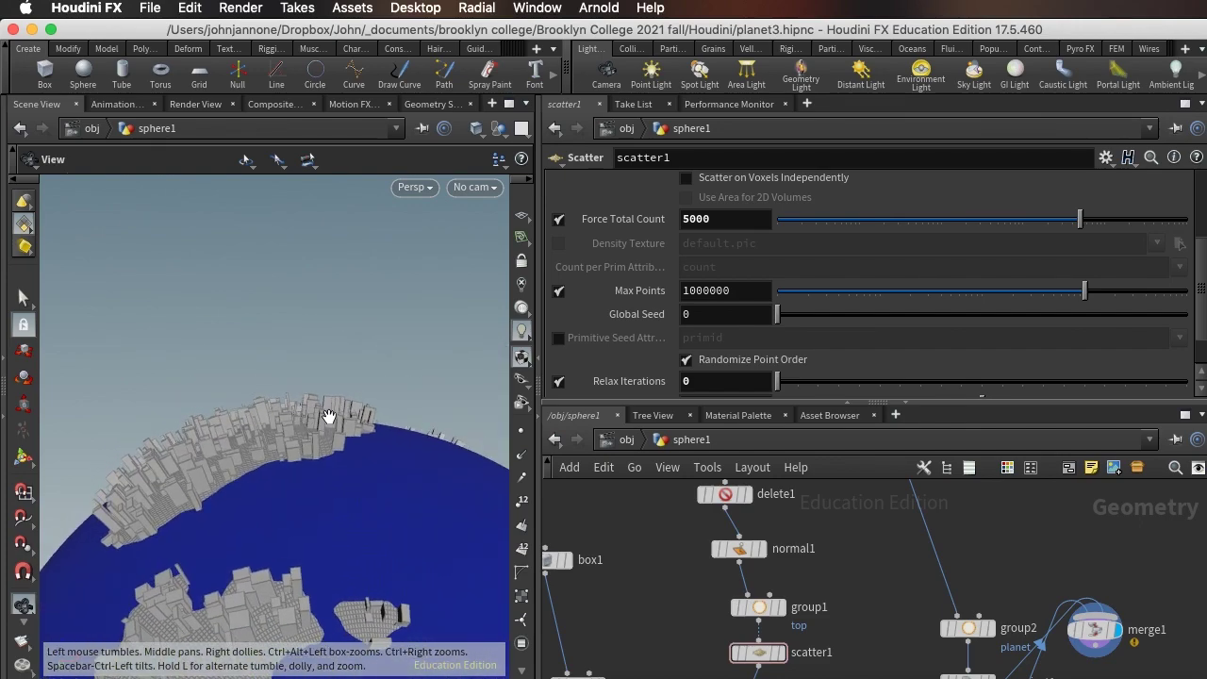
Detach the planet group node from below merge2 and insert it between mountain1 and merge2
left_click(845, 402)
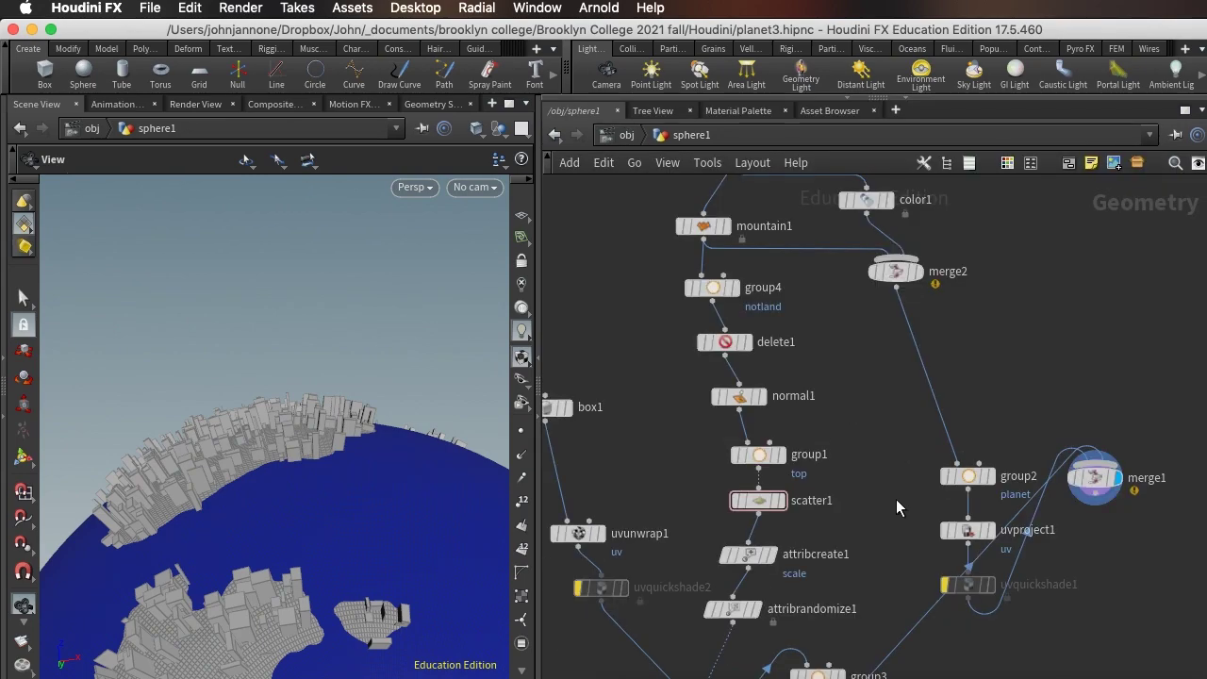
left_click_drag(968, 476, 909, 373)
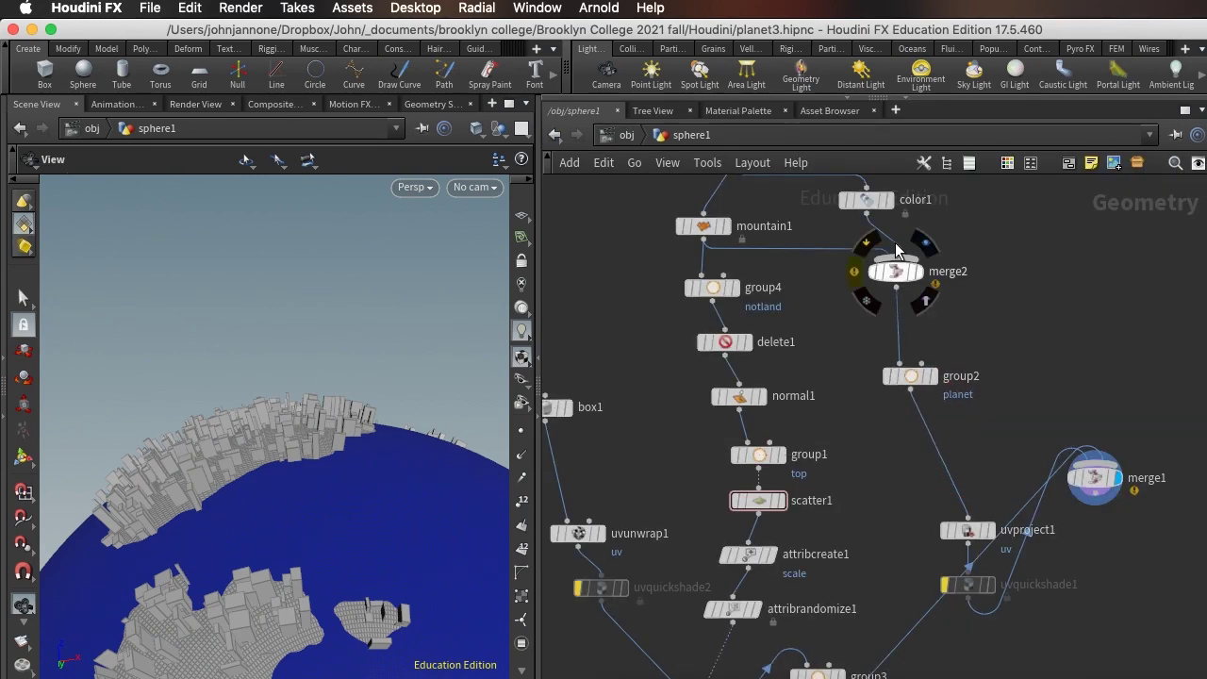
left_click(908, 377)
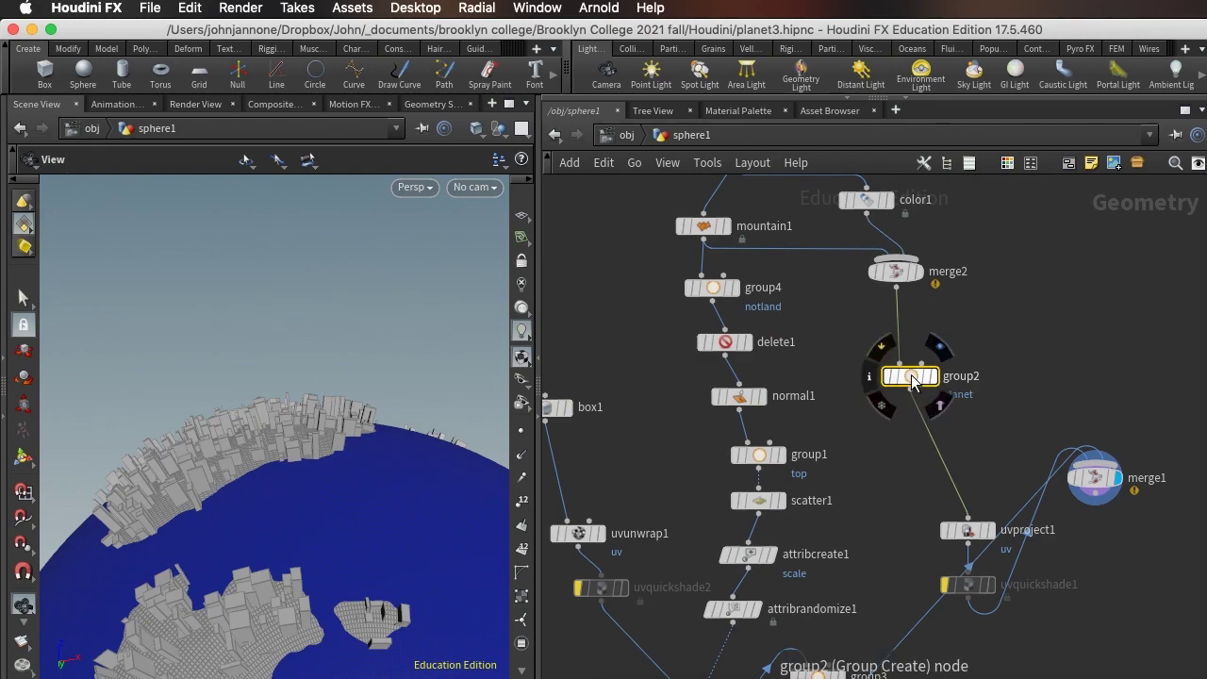
left_click_drag(914, 376, 1019, 321)
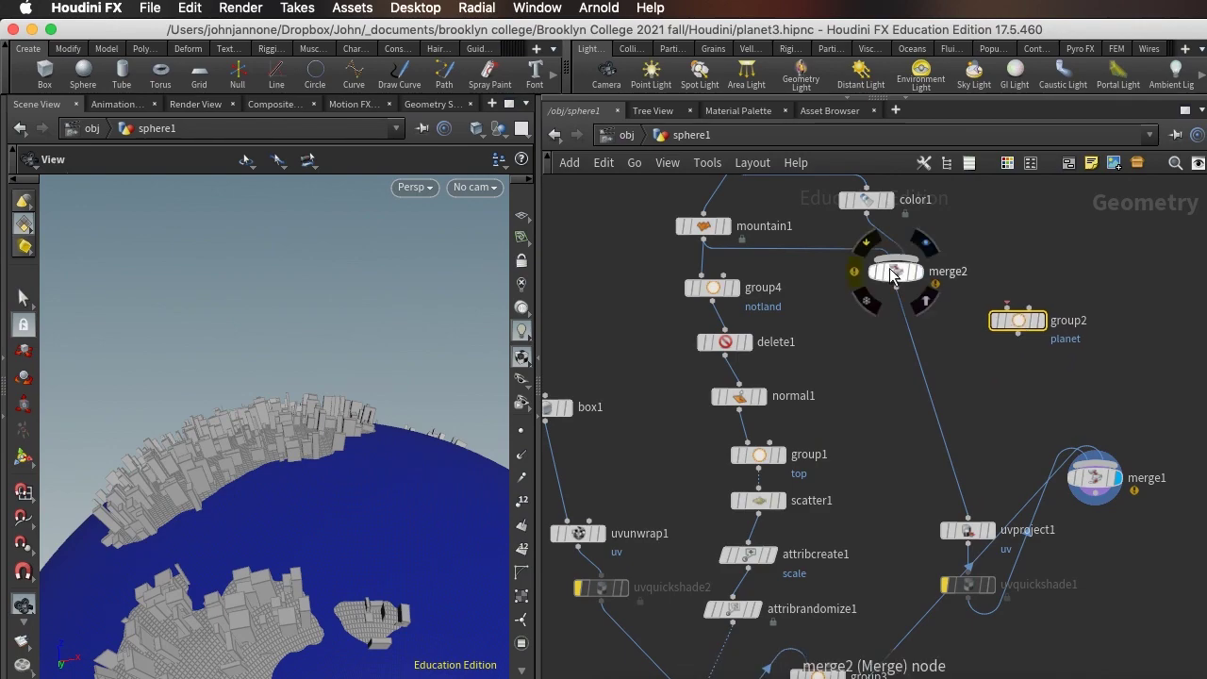
left_click_drag(896, 274, 932, 439)
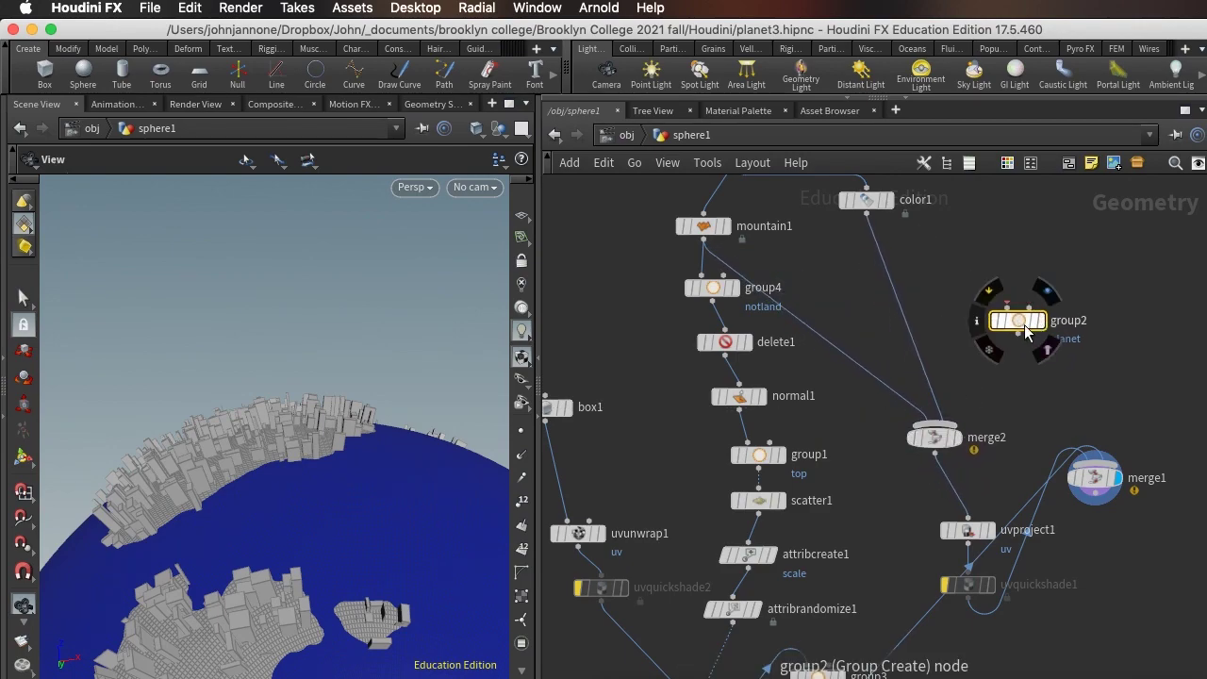
left_click_drag(1023, 330, 872, 369)
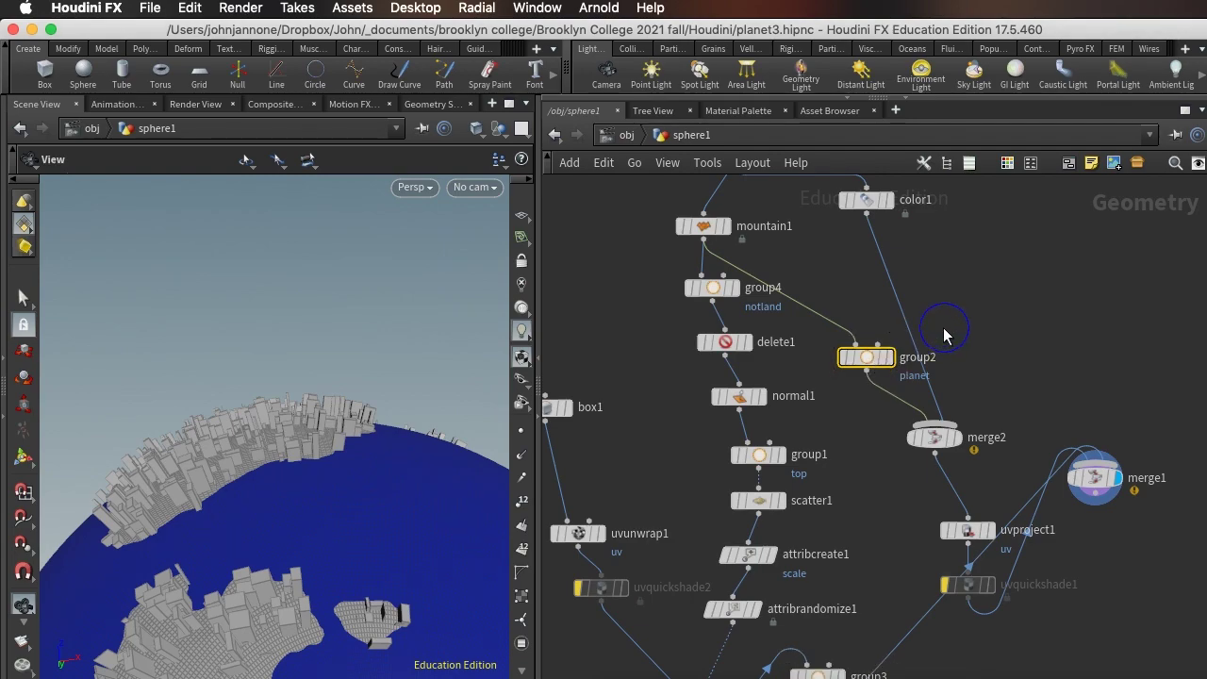
Add a Group node and insert it on the connection between color1 and merge2
key("Tab")
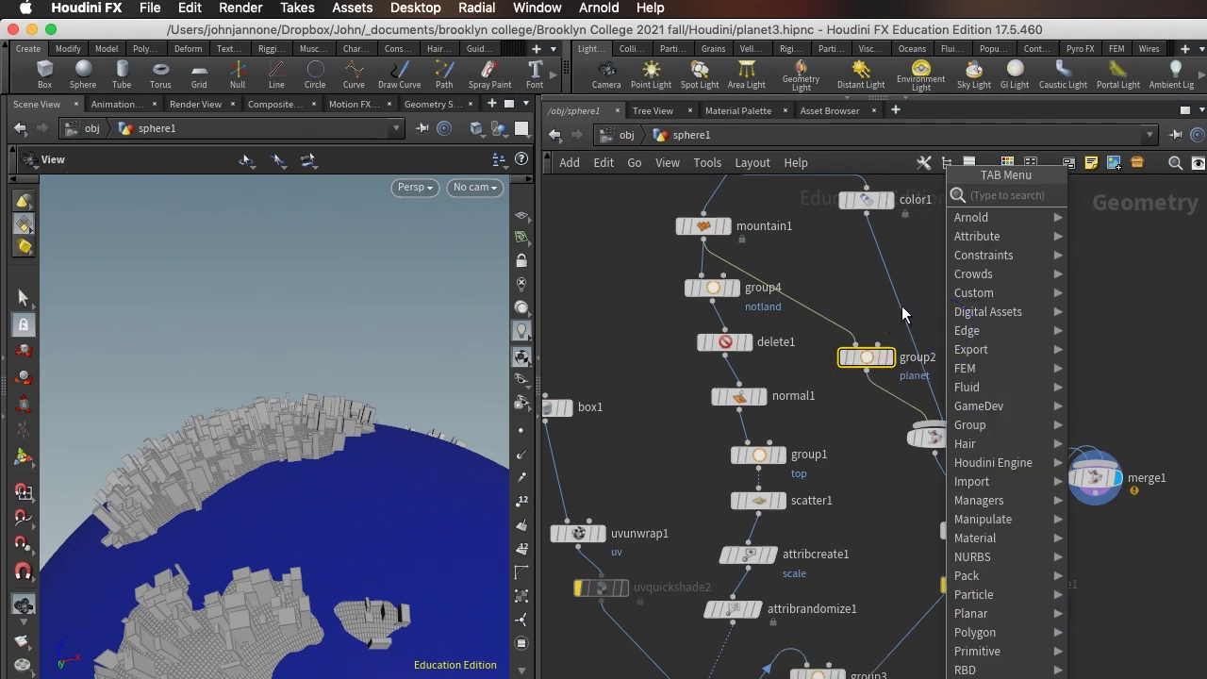
type("gro")
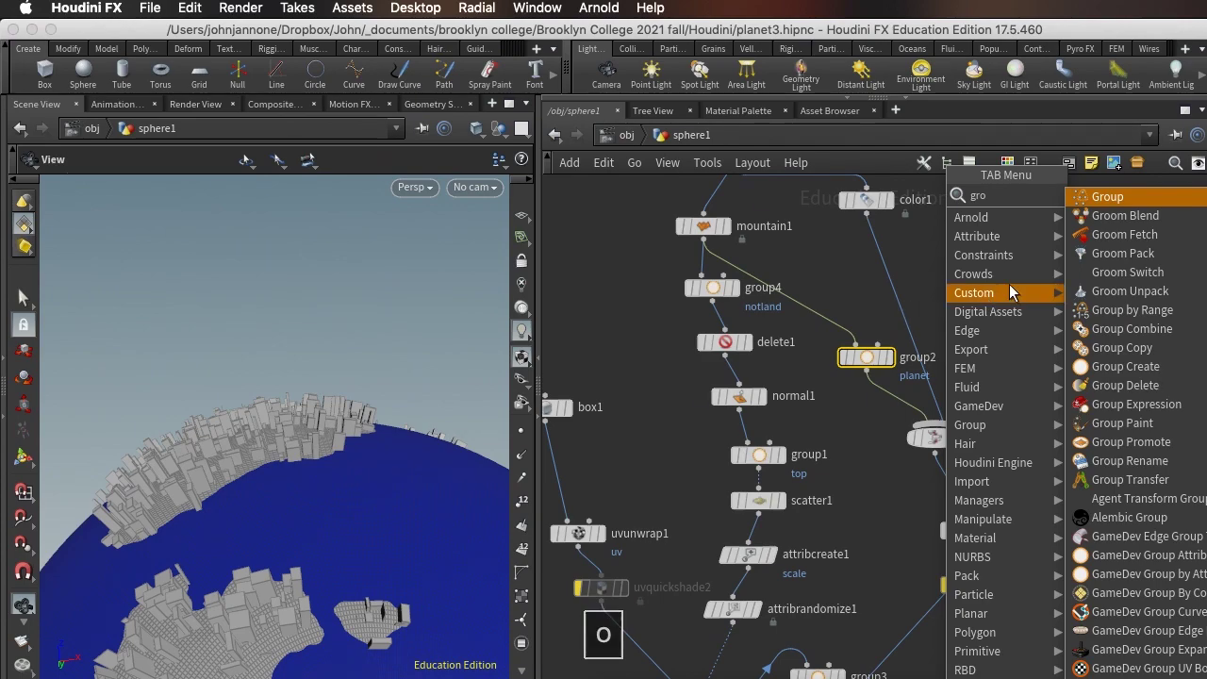
left_click(1108, 196)
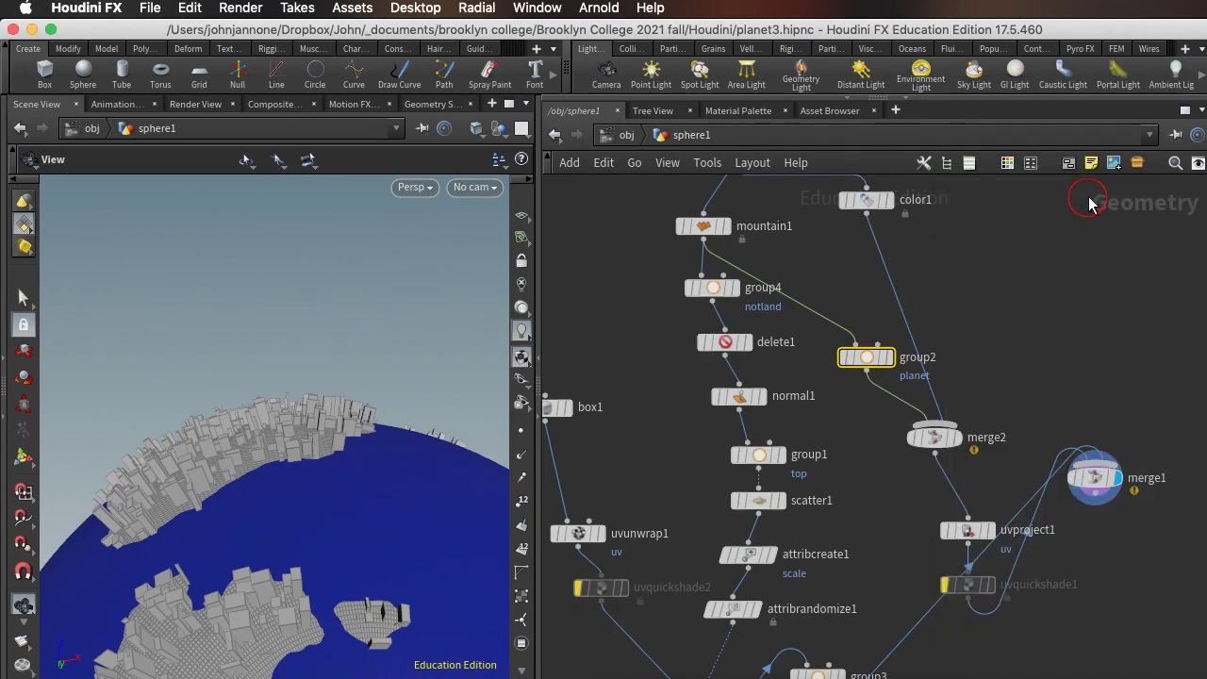
left_click(913, 325)
left_click_drag(917, 318, 940, 339)
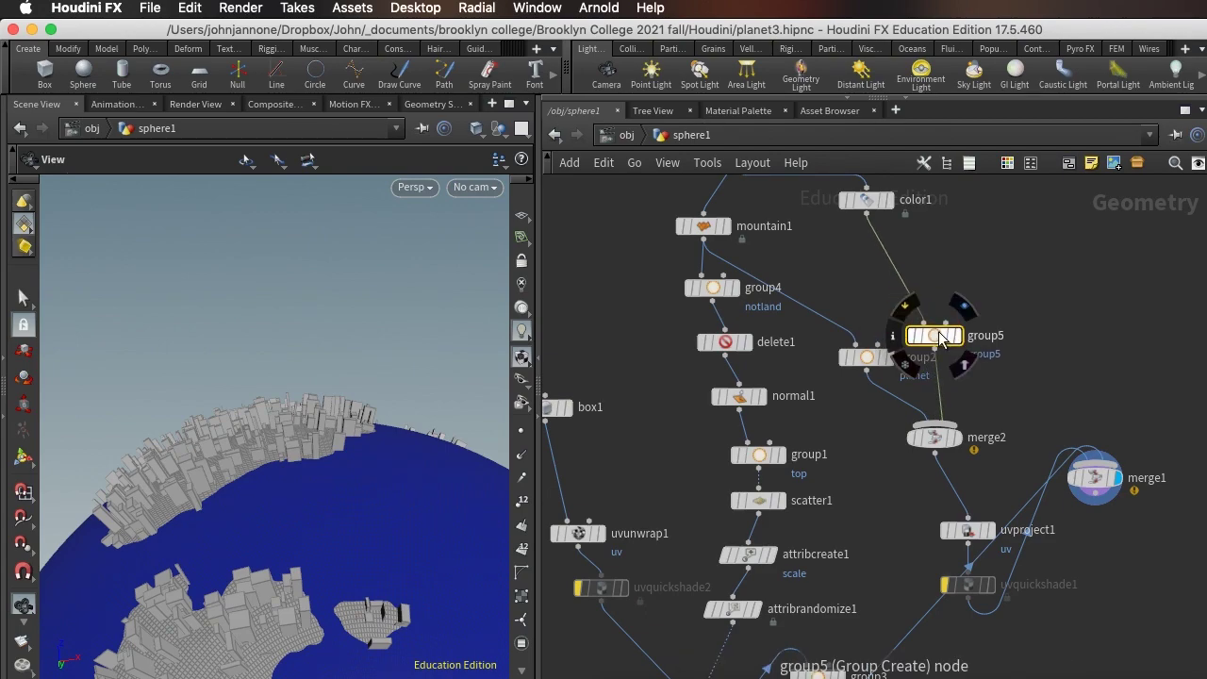
Set the new Group node's group name to sea and move the node away from the planet group
left_click(877, 97)
double_click(723, 184)
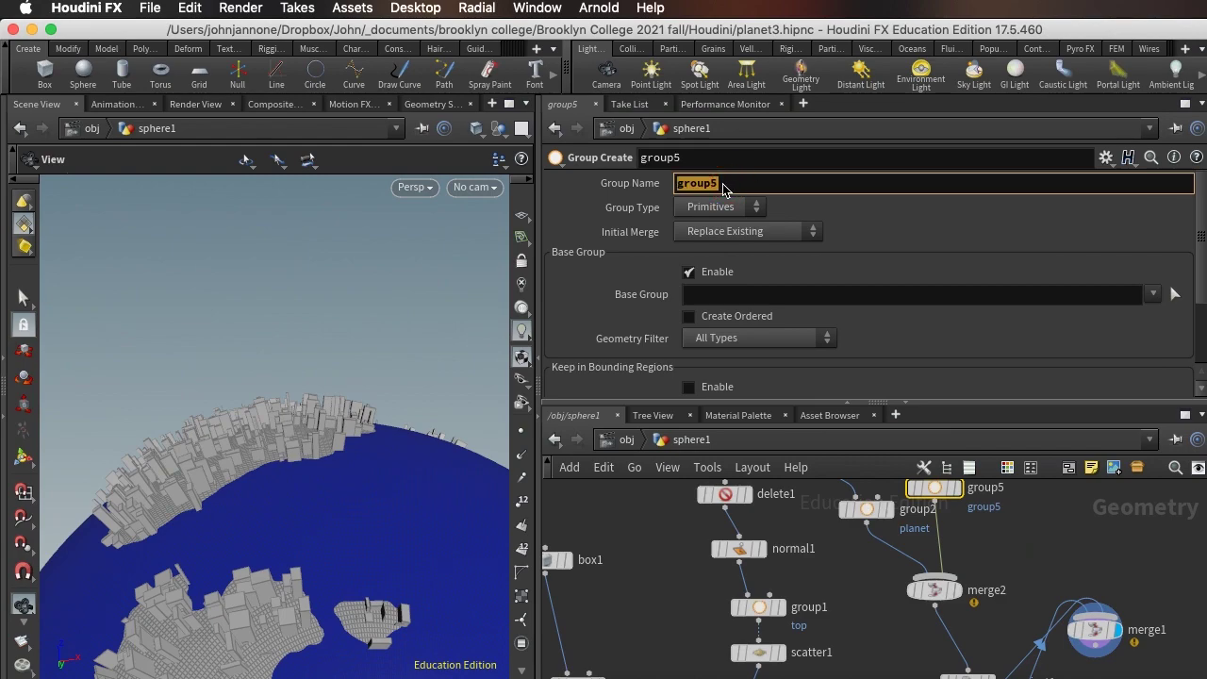
type("sea")
left_click(1060, 538)
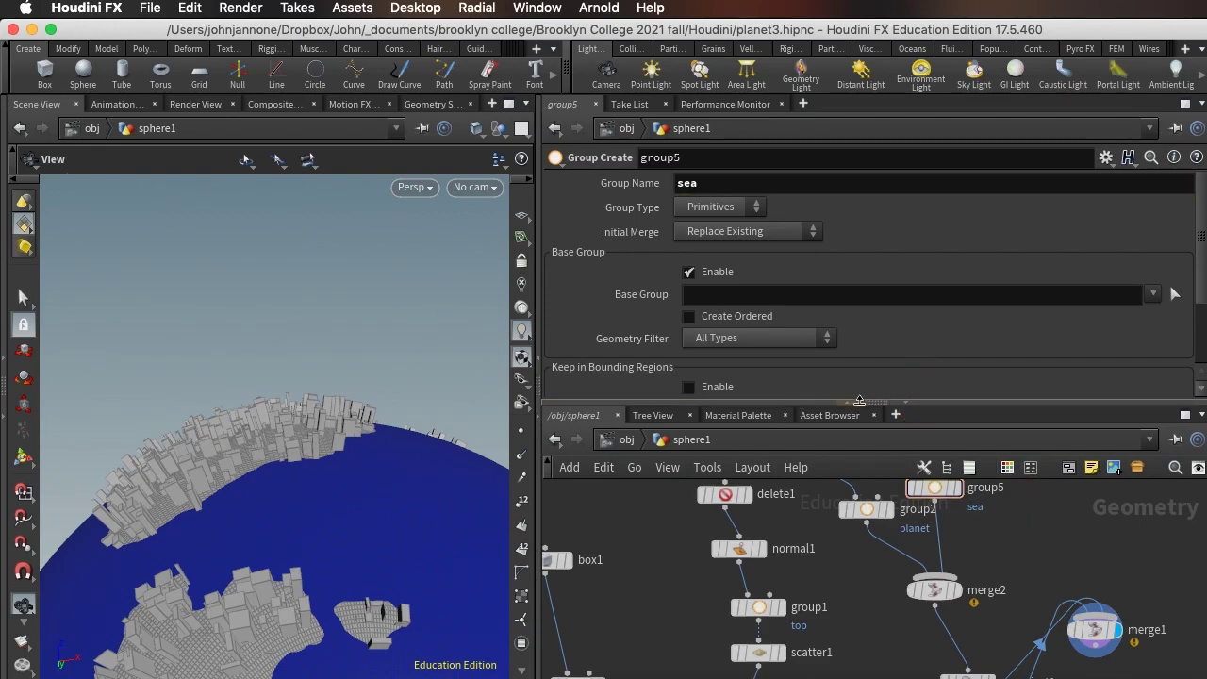
left_click(851, 398)
left_click_drag(924, 337, 959, 322)
left_click(860, 356)
left_click(966, 318)
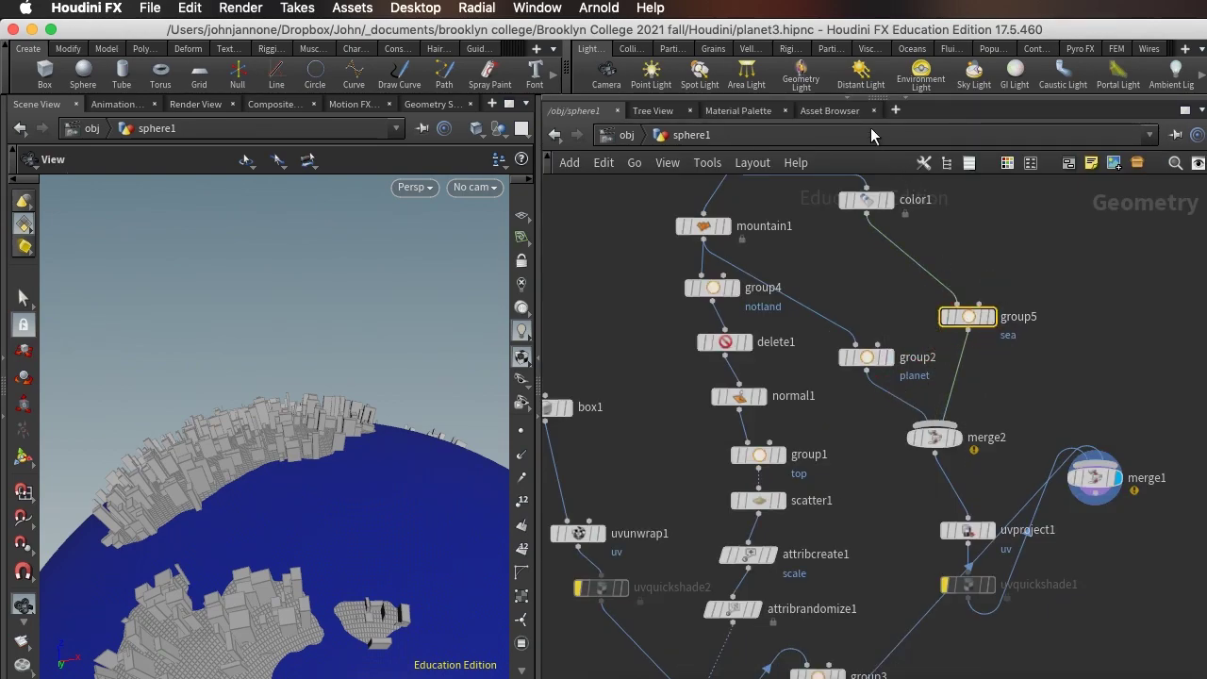
Rename the group5 node as sea and the group2 node as planet
left_click(844, 100)
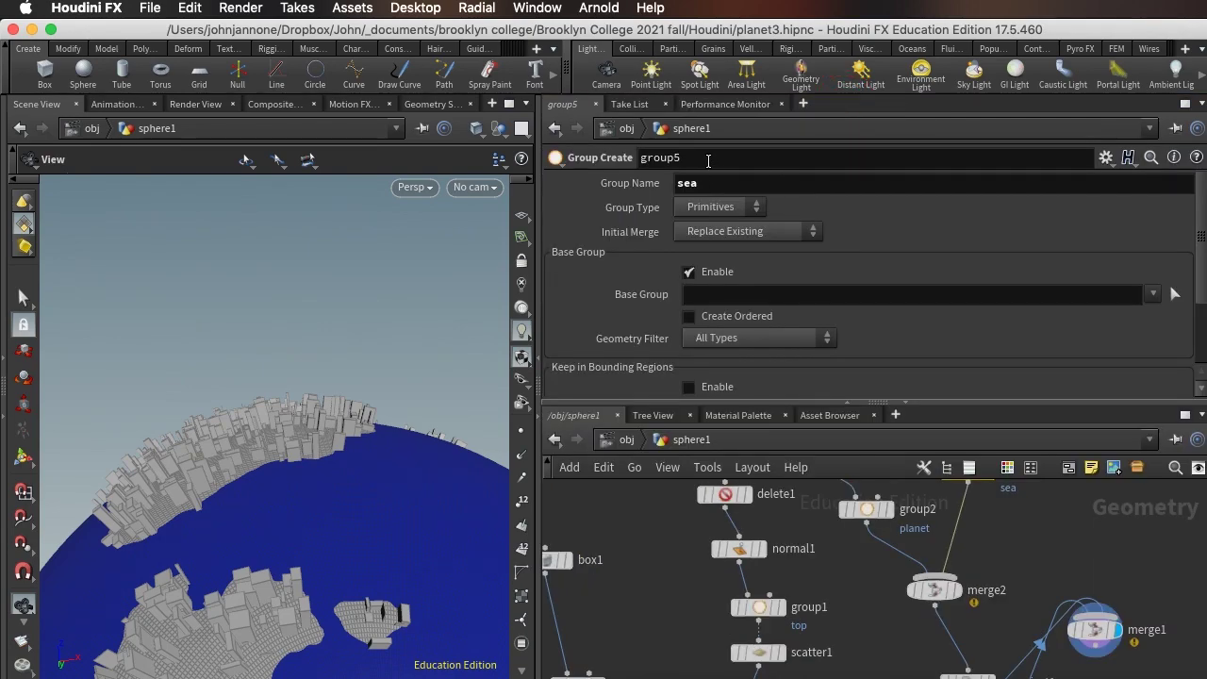
left_click_drag(707, 160, 640, 158)
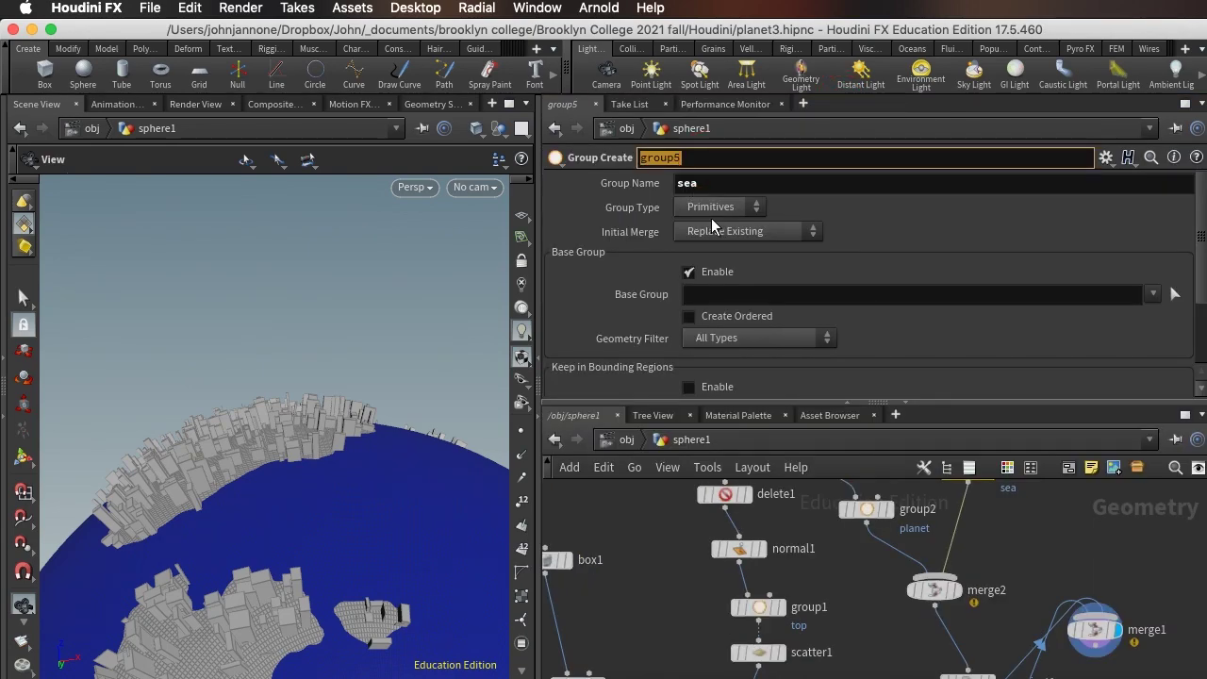
type("sea")
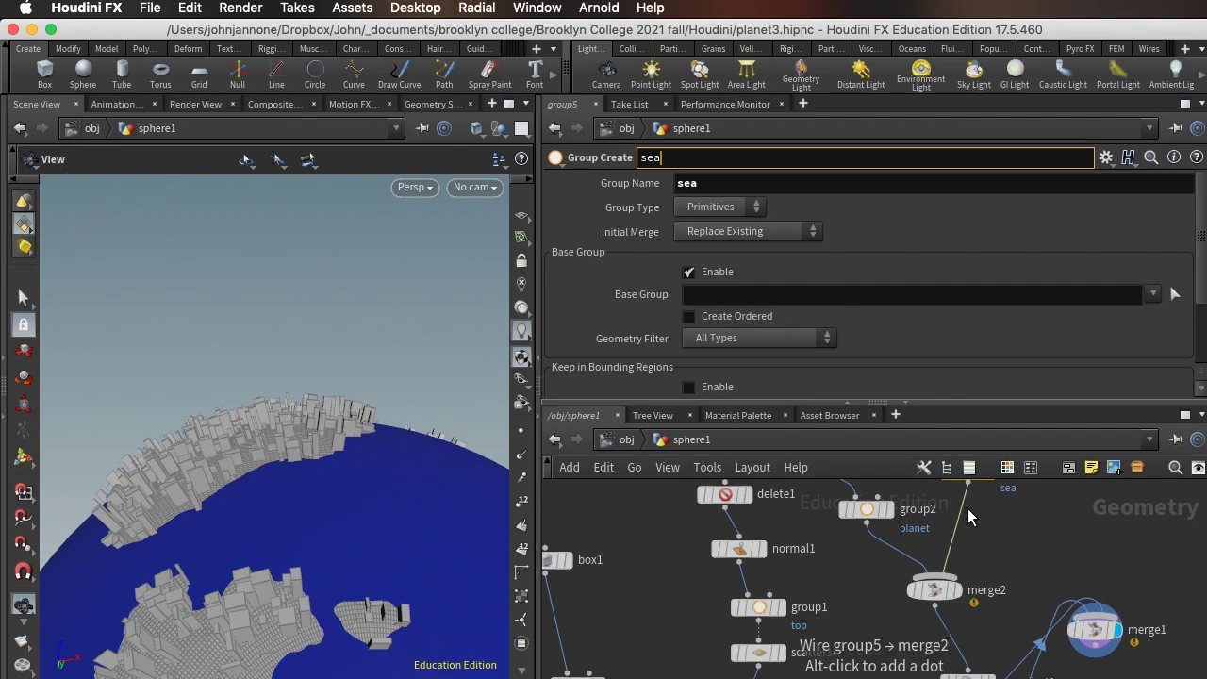
left_click(866, 509)
left_click(729, 161)
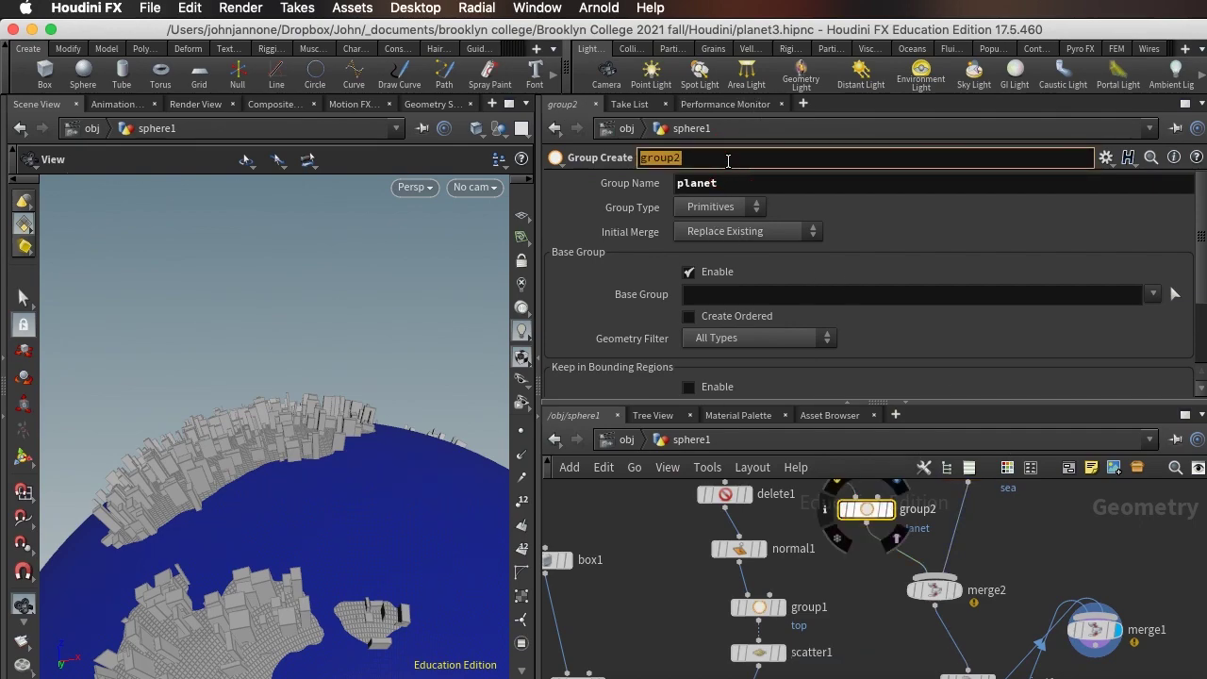
type("planet")
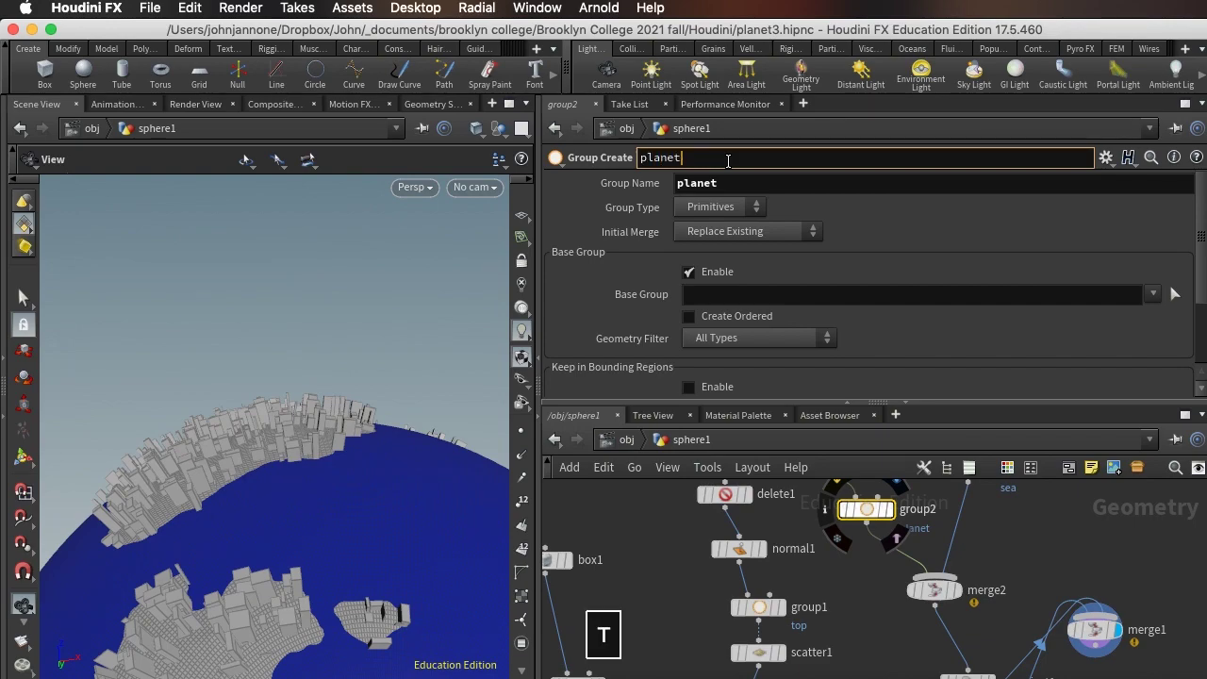
Space out the sea and planet group nodes above merge2
left_click(844, 400)
mouse_move(964, 317)
left_mouse_down()
mouse_move(939, 324)
mouse_move(975, 331)
left_mouse_up()
left_click_drag(869, 361, 880, 312)
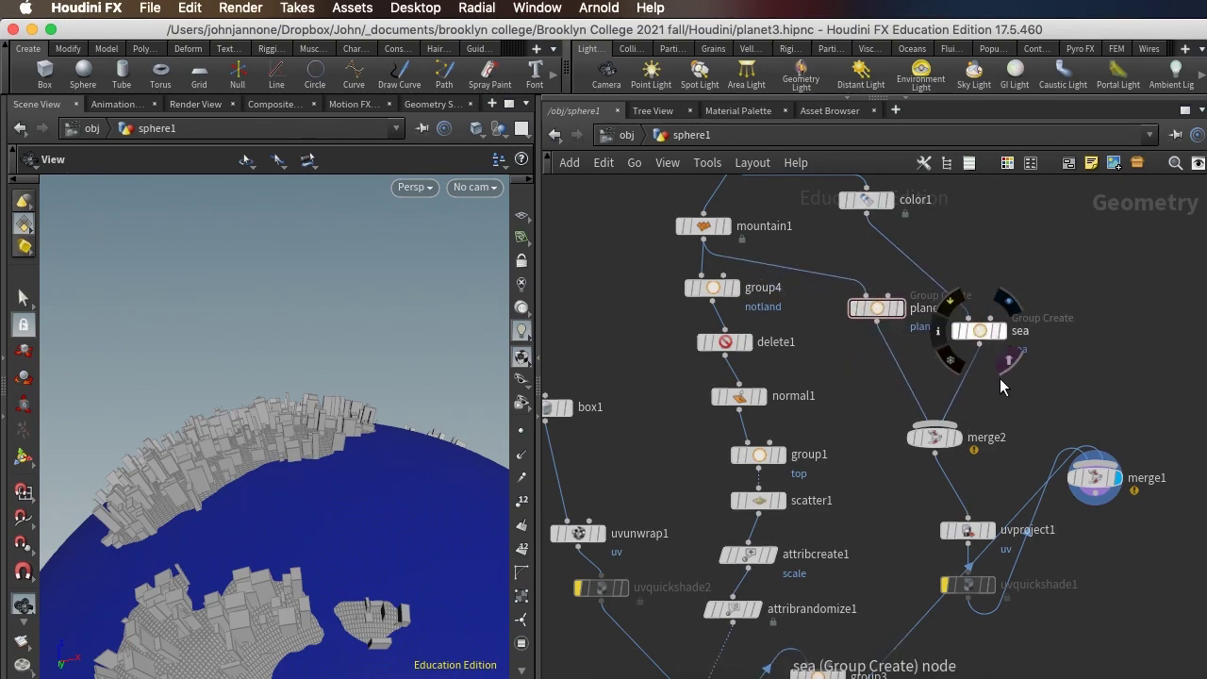
Check the city group branch leading to merge1, and switch to Max to view the CityPlanet patch's rendered planet
scroll(936, 504, "down", 5)
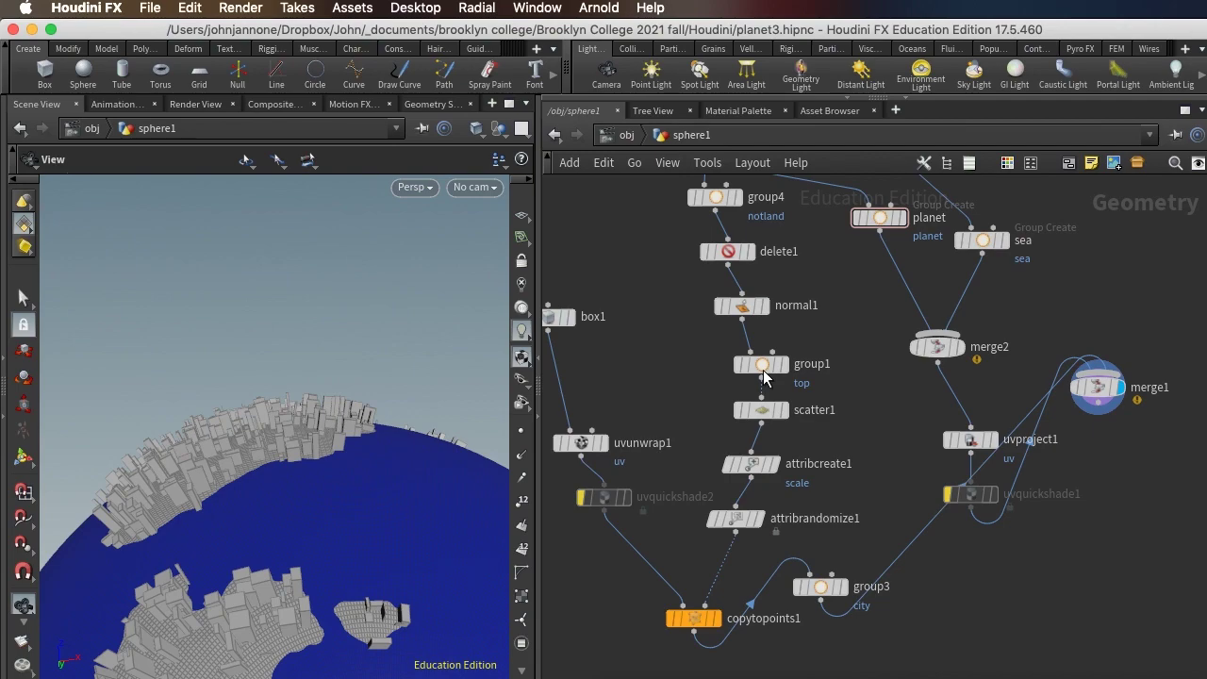
scroll(827, 498, "down", 1)
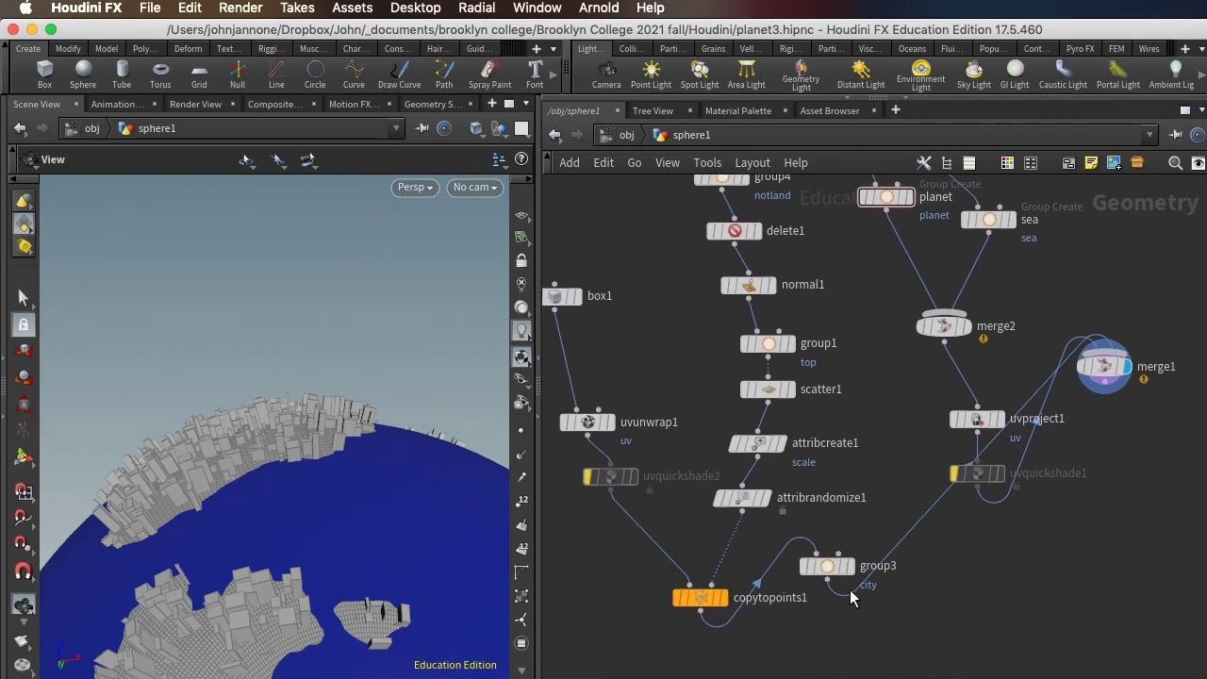
right_click(1115, 376)
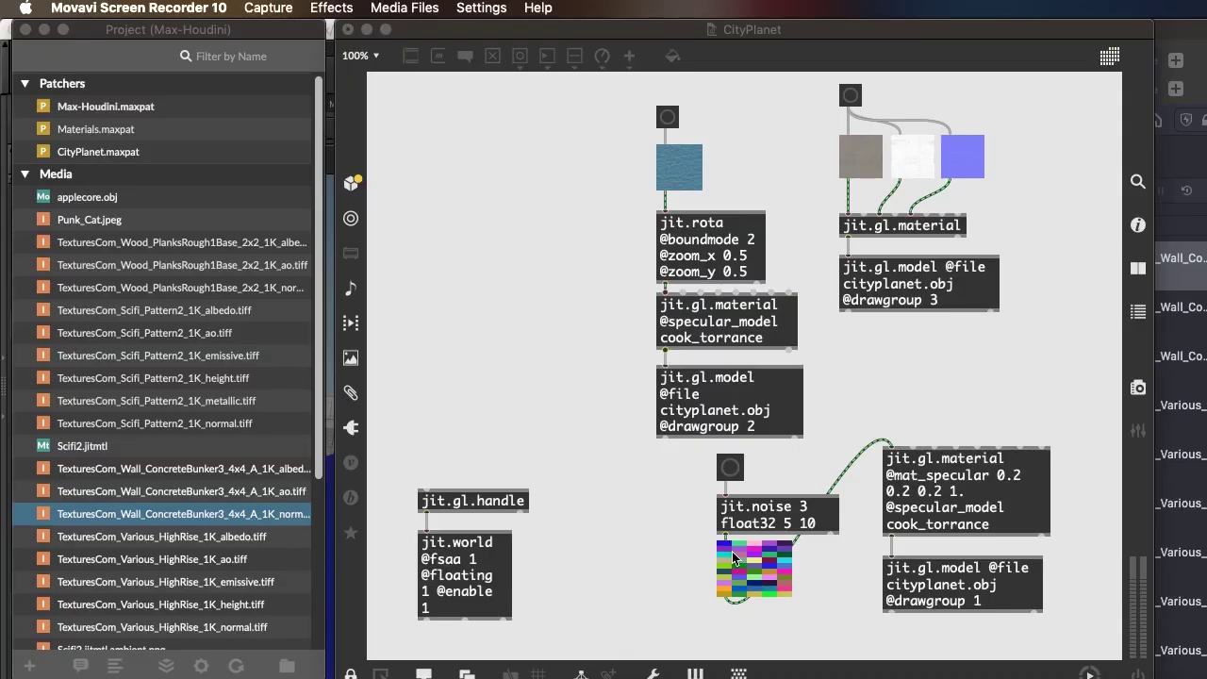
left_click(807, 641)
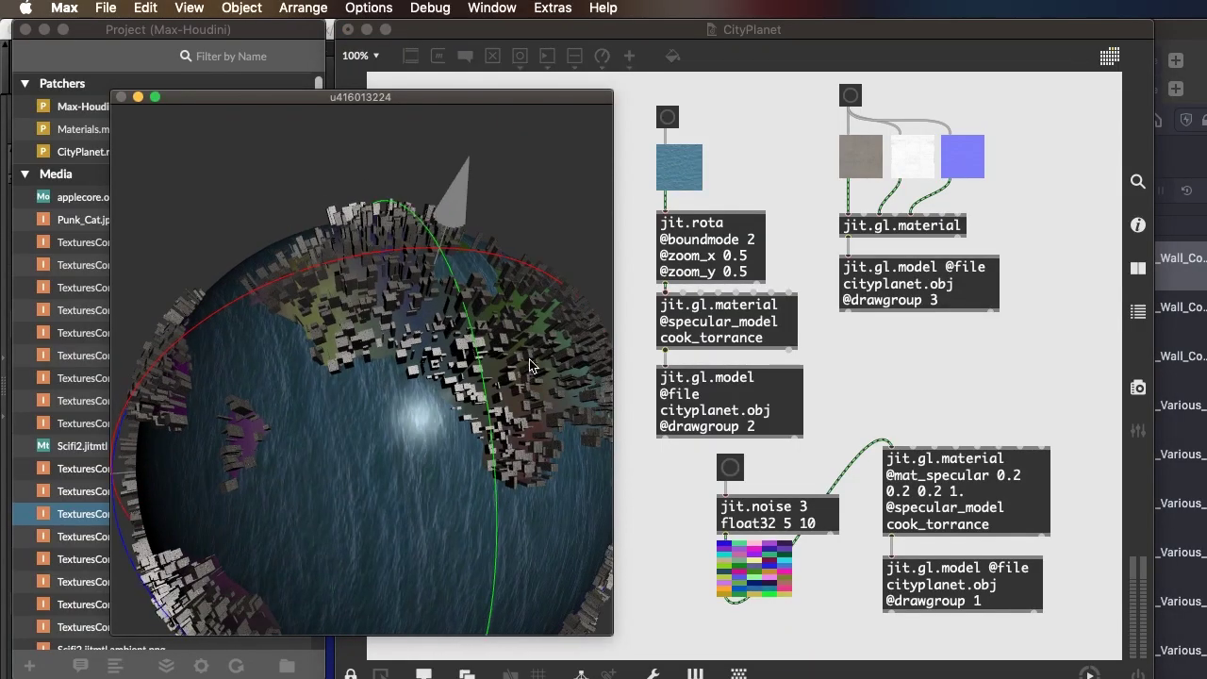